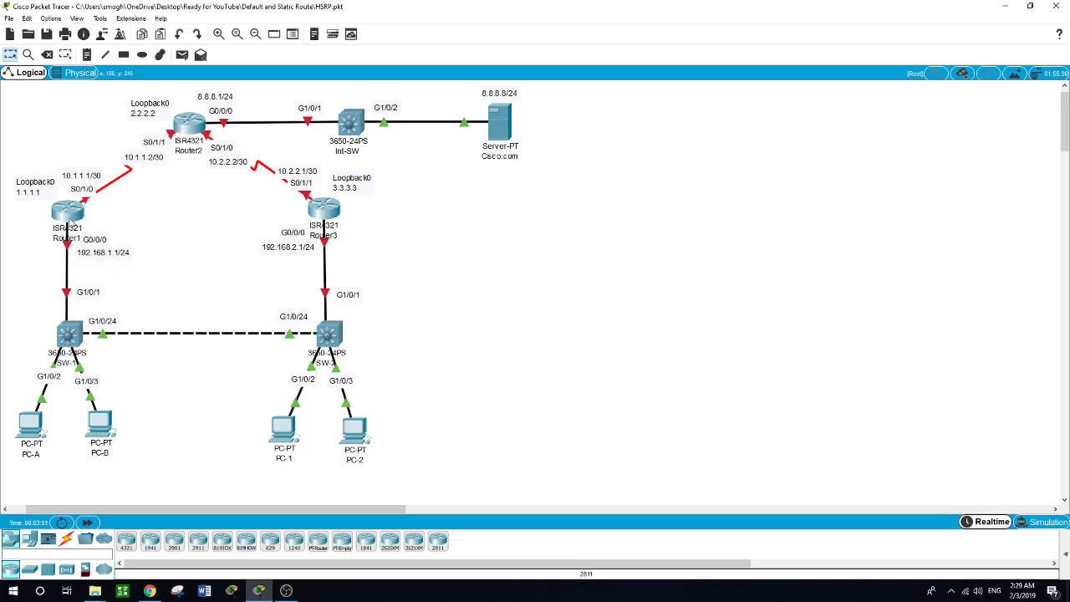
# Open Router1's command line in a widened window below the upper topology and enter privileged EXEC mode
pyautogui.click(70, 219)
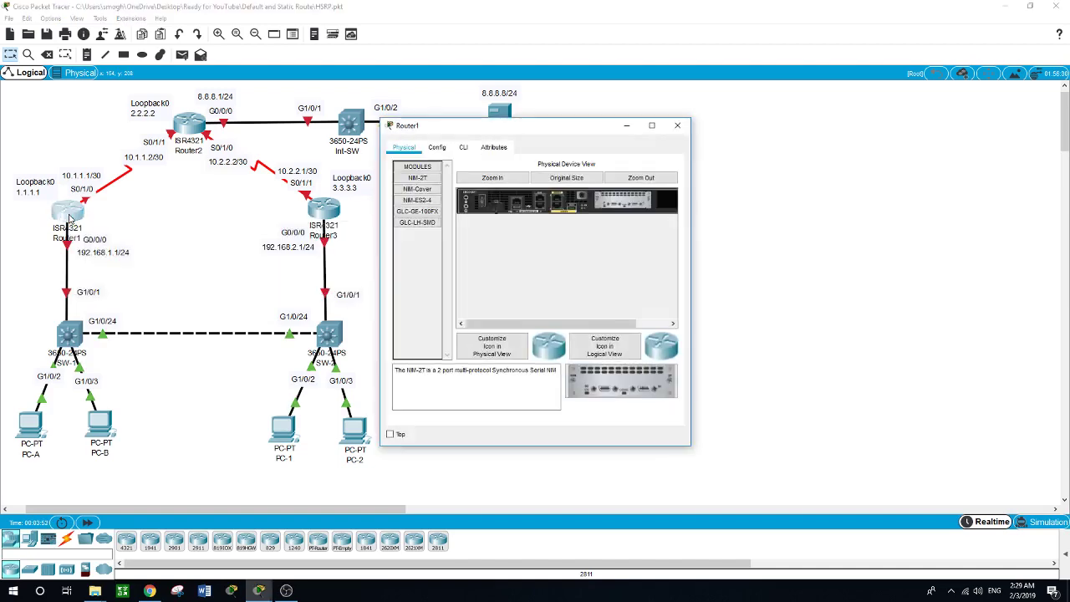
pyautogui.moveTo(457, 131); pyautogui.dragTo(441, 252)
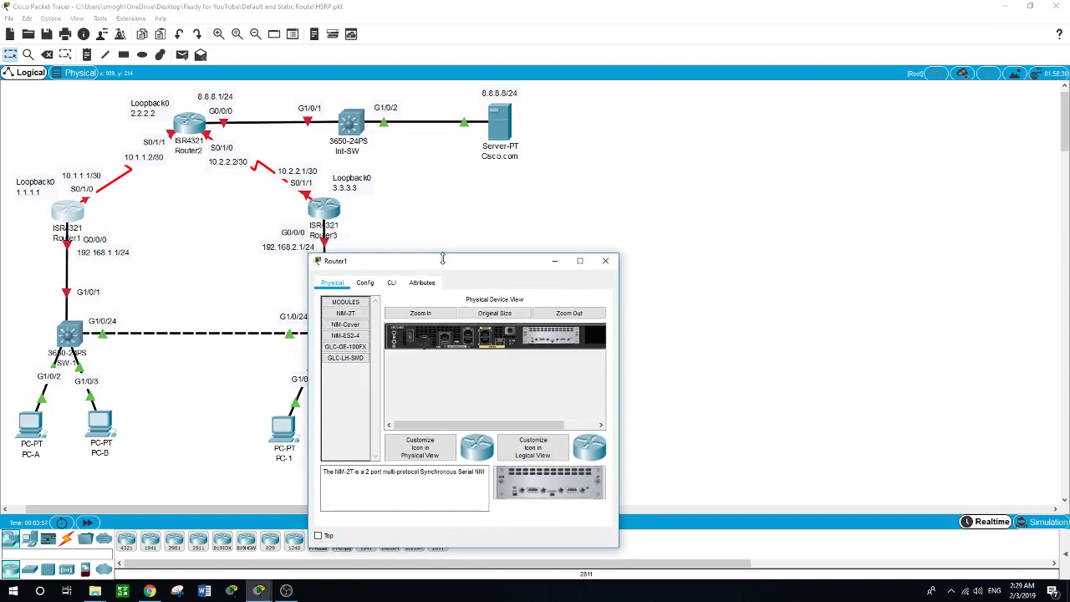
pyautogui.moveTo(620, 377); pyautogui.dragTo(992, 377)
pyautogui.moveTo(680, 262); pyautogui.dragTo(626, 246)
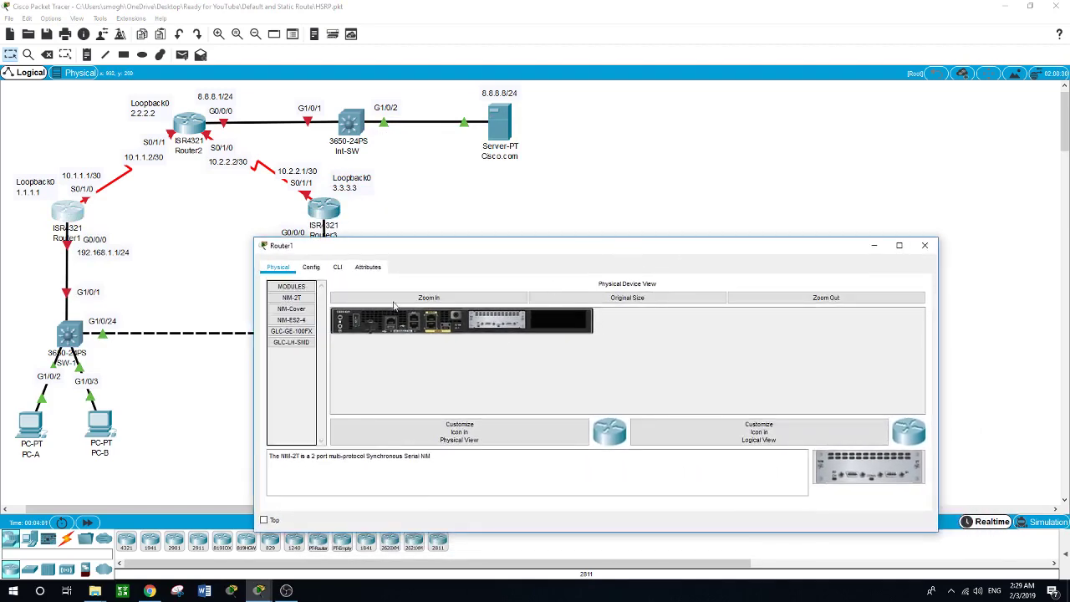
pyautogui.click(338, 268)
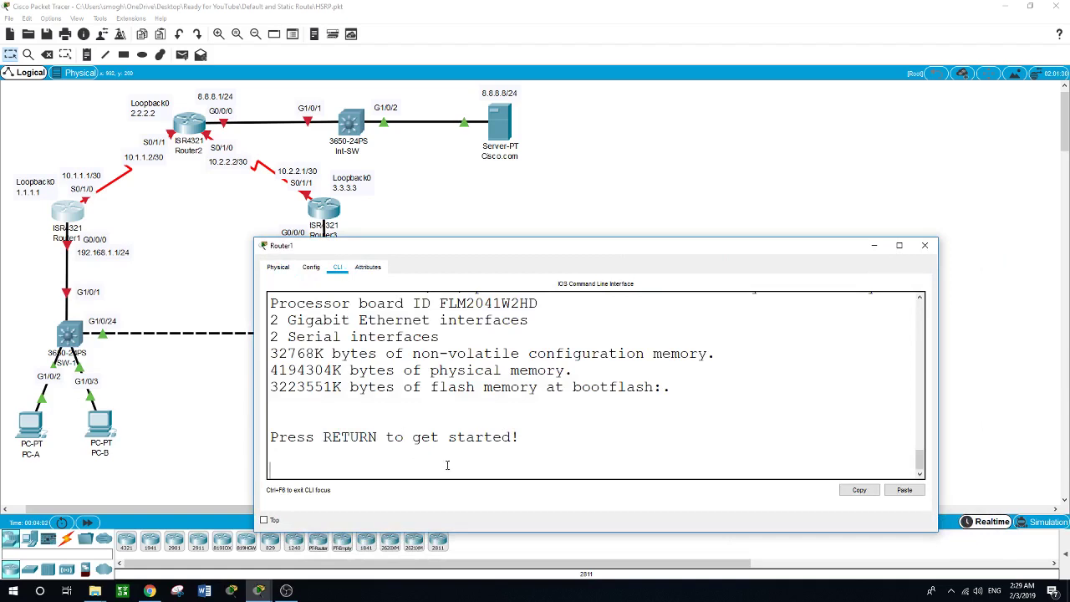
pyautogui.press('Return')
pyautogui.write('en')
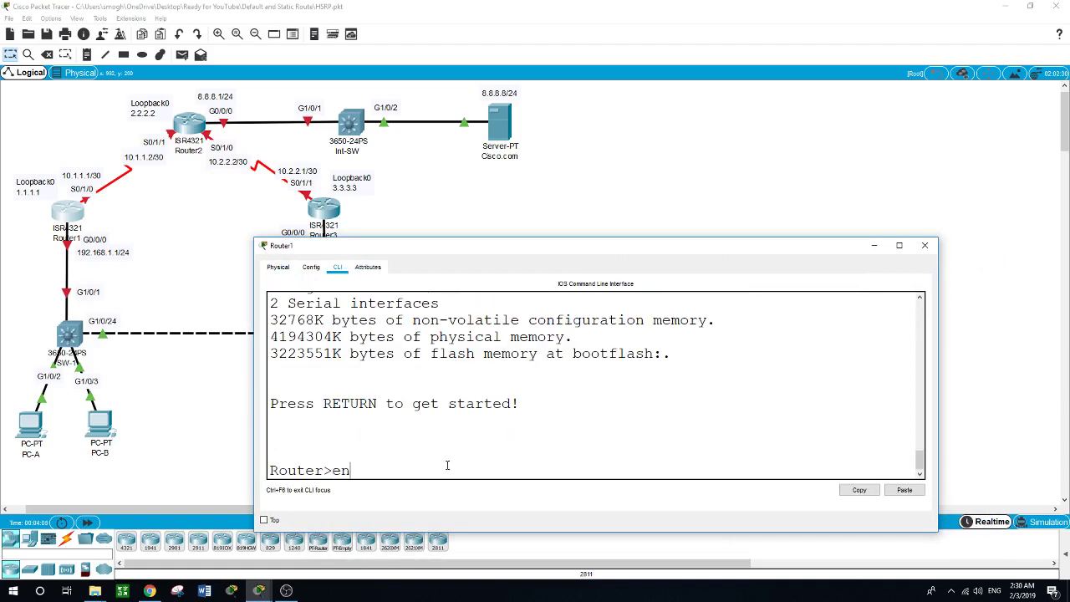
pyautogui.press('Return')
# Display Router1's IP routing table and its brief IP interface summary
pyautogui.write('sh')
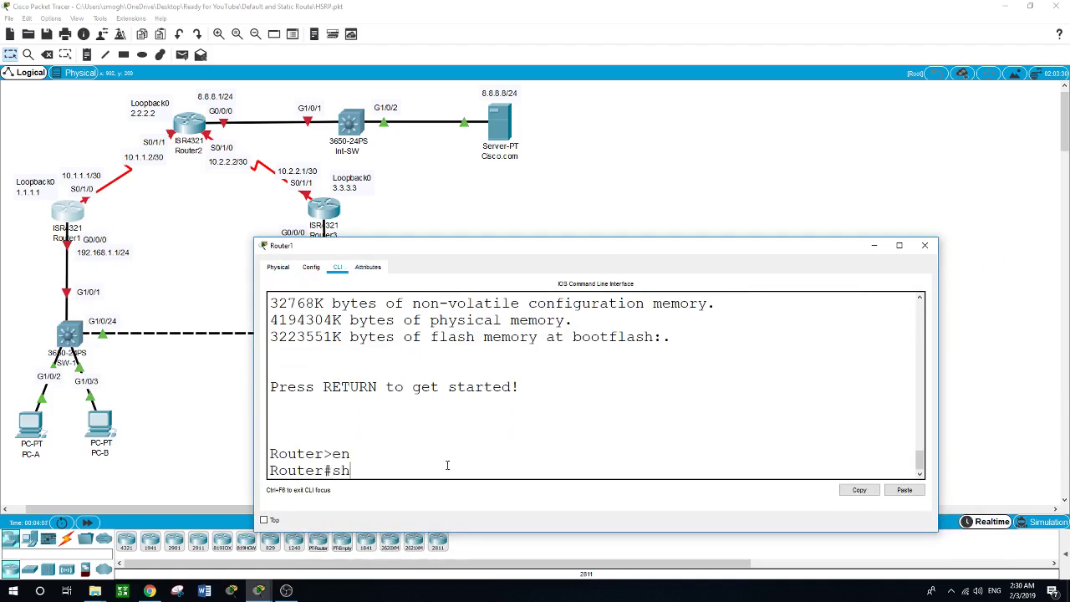
pyautogui.write('ow ip route')
pyautogui.press('Return')
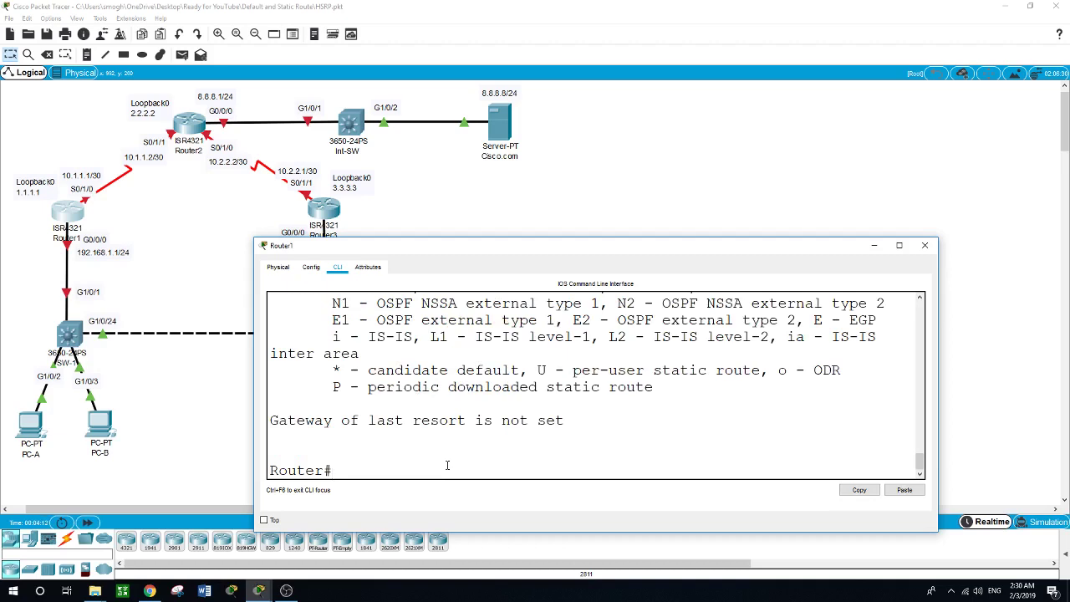
pyautogui.write('show ip int brief')
pyautogui.press('Return')
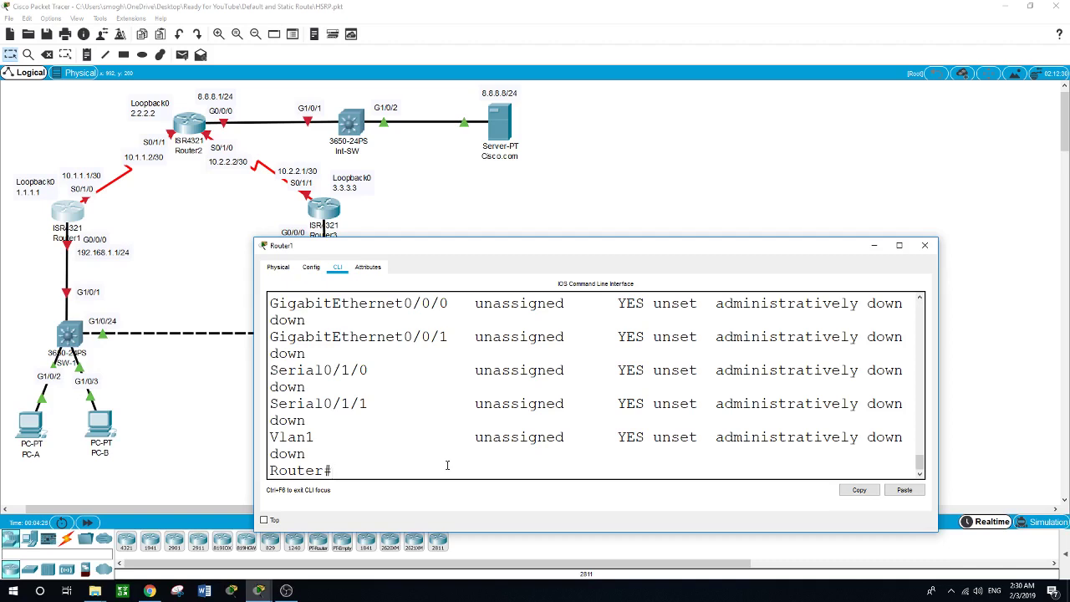
# Enter global configuration mode on the router and set its hostname to Router1
pyautogui.write('conf t')
pyautogui.press('Return')
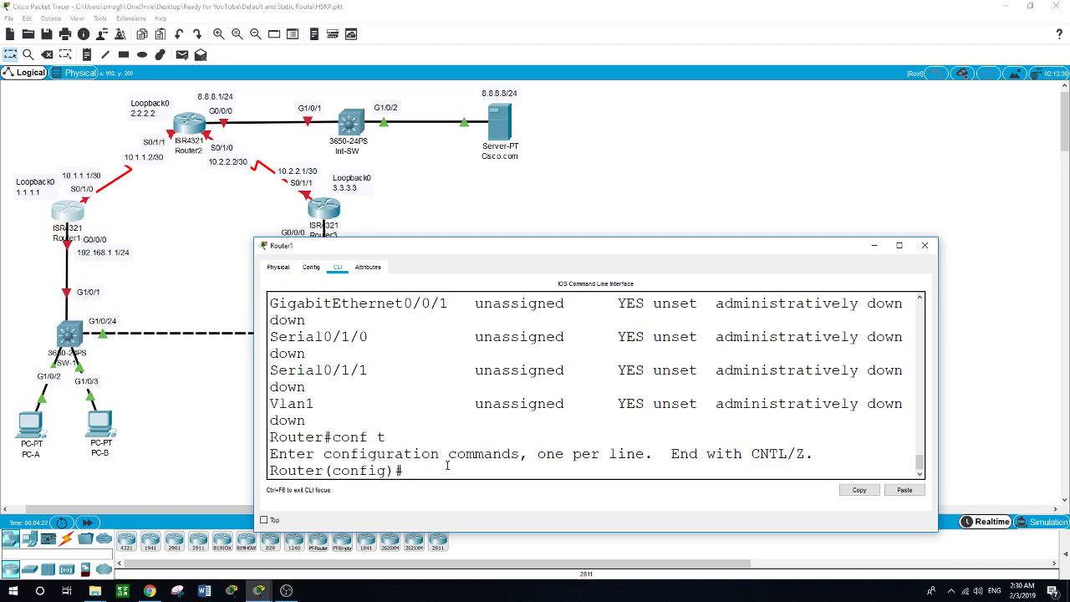
pyautogui.write('hostname Router1')
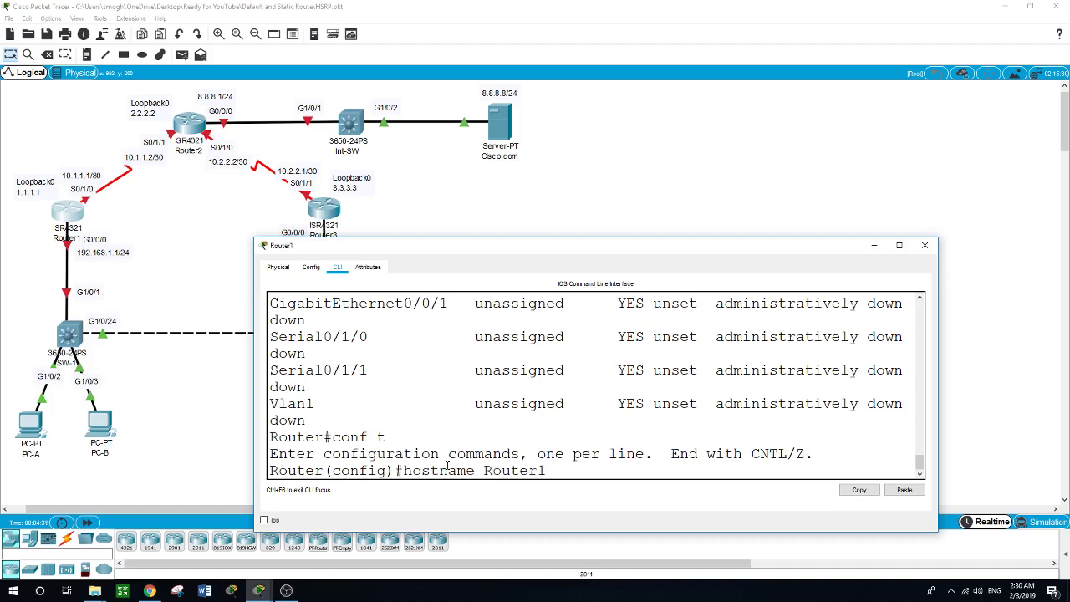
pyautogui.press('Return')
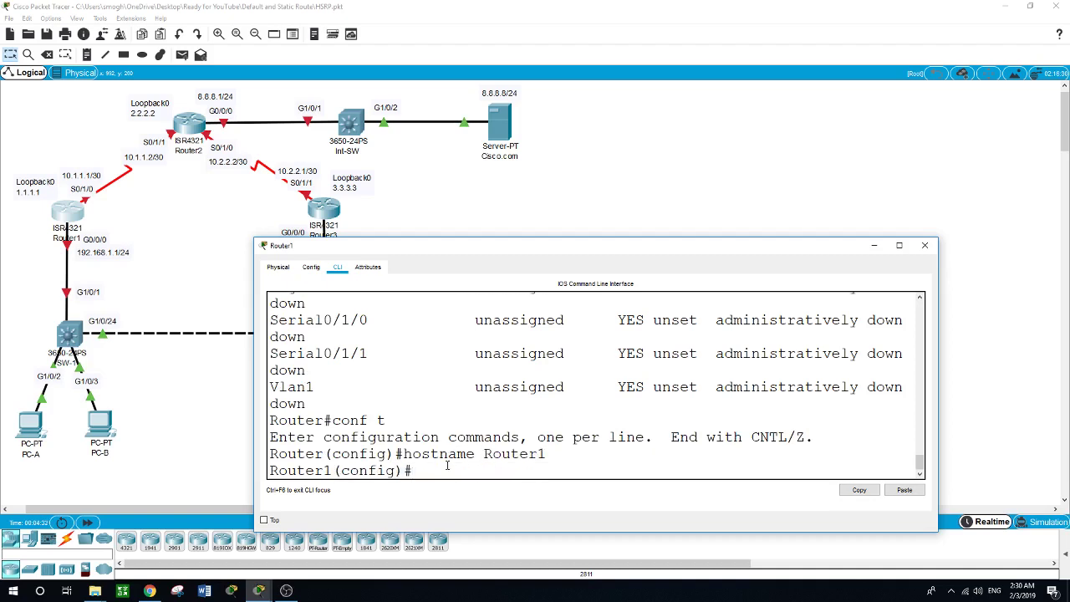
# Create interface loopback0 on Router1 with IP address 1.1.1.1 and mask 255.255.255.255
pyautogui.write('int loopback0')
pyautogui.press('Return')
pyautogui.press('Return')
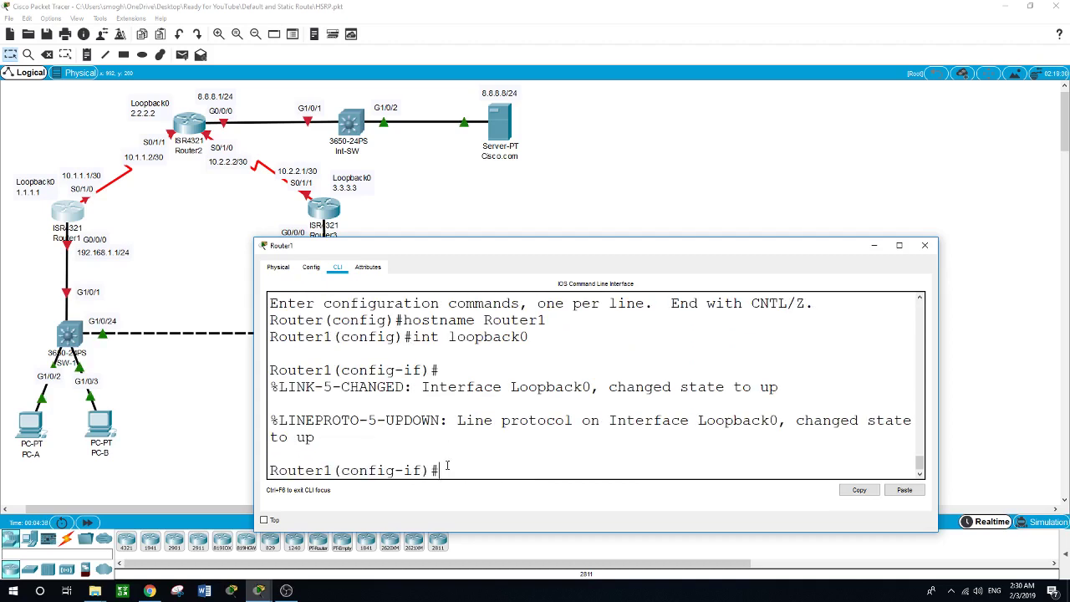
pyautogui.write('ip address 1.1.1.1 255')
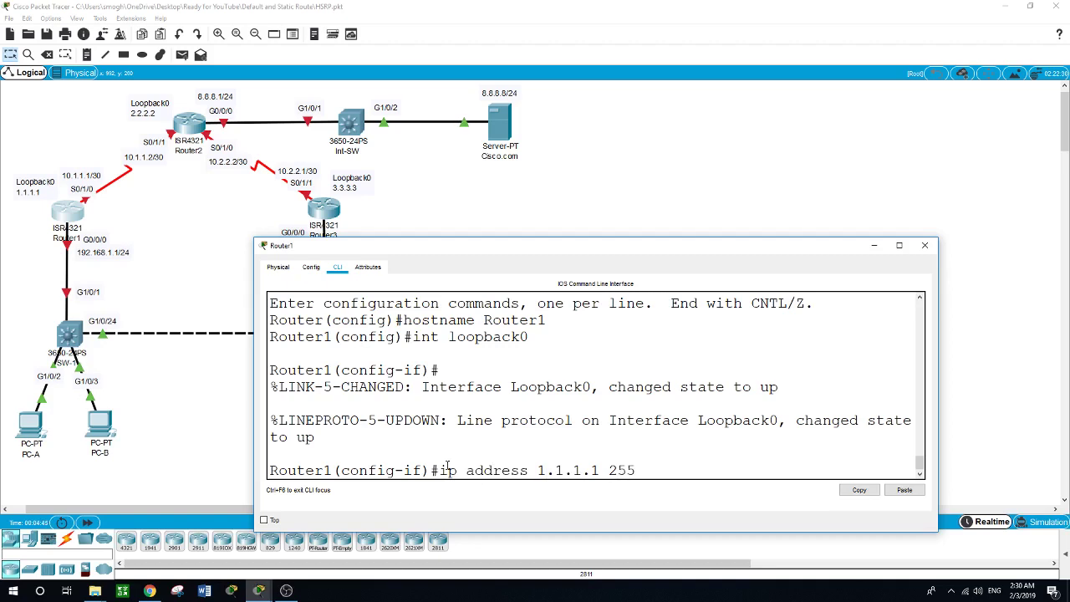
pyautogui.write('.255.255.255')
pyautogui.press('Return')
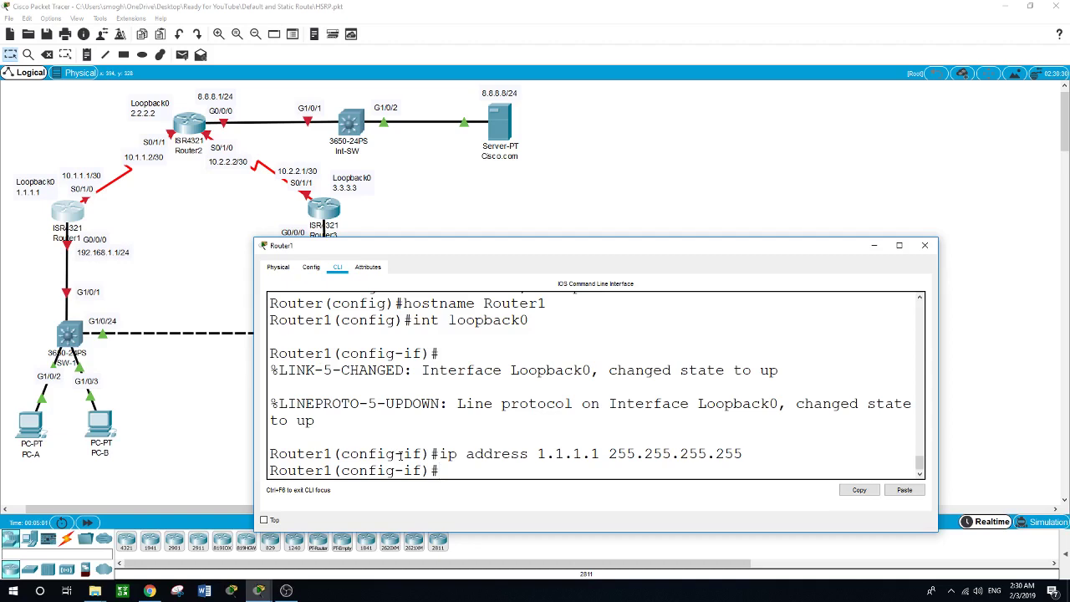
# Enable Router1's interface g0/0/0 and assign it IP address 192.168.1.1 with mask 255.255.255.0
pyautogui.write('int g0/0/0')
pyautogui.press('Return')
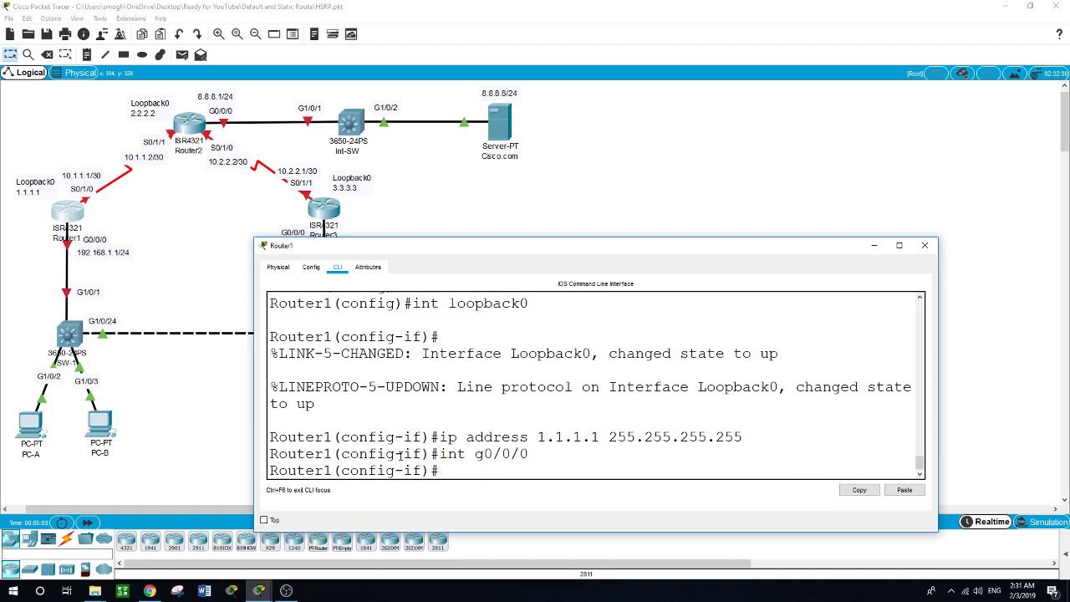
pyautogui.write('no shut')
pyautogui.press('Return')
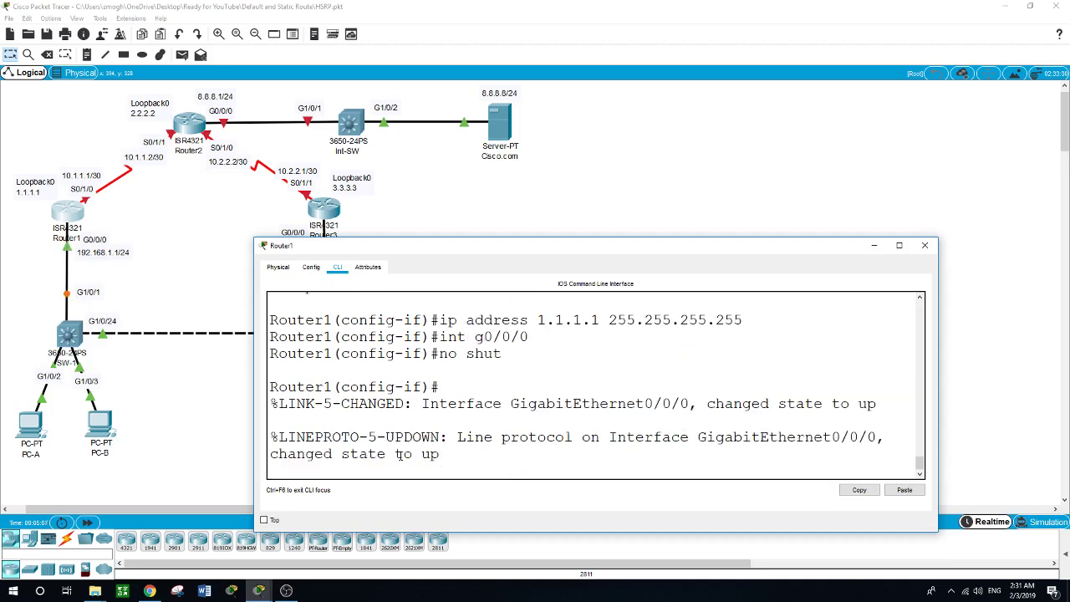
pyautogui.write('ip add')
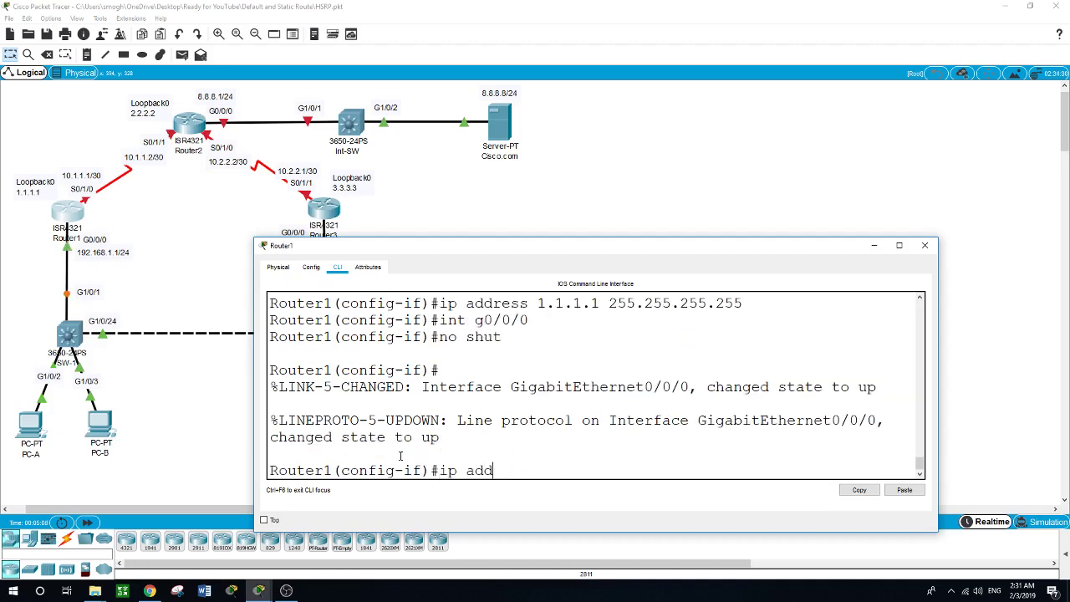
pyautogui.write('ress 192.168.1.0 255.255.255.')
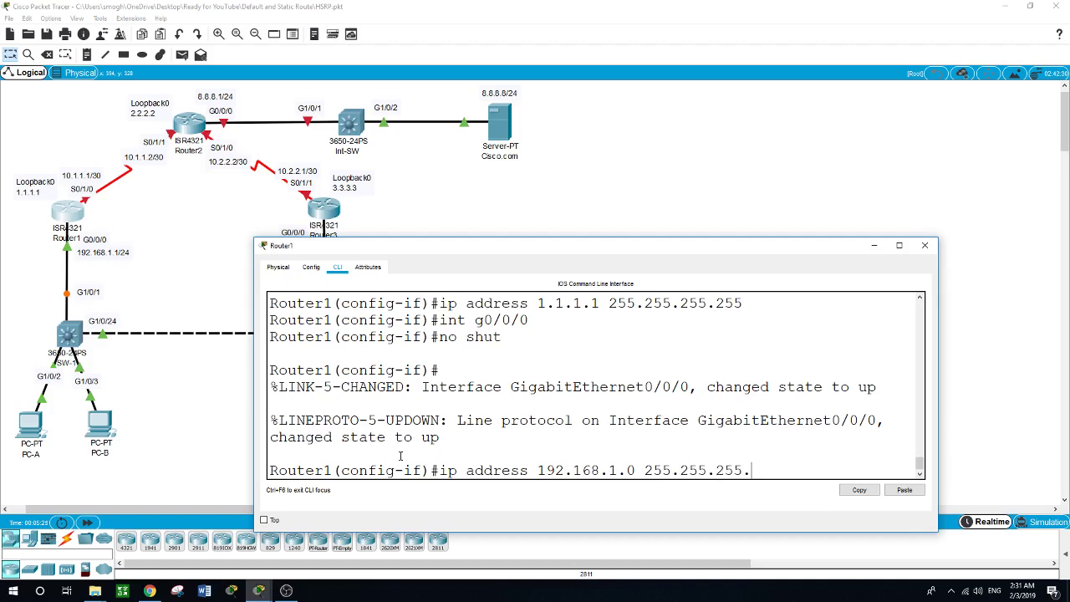
pyautogui.press('BackSpace')
pyautogui.press('BackSpace')
pyautogui.press('BackSpace')
pyautogui.press('BackSpace')
pyautogui.press('BackSpace')
pyautogui.press('BackSpace')
pyautogui.press('BackSpace')
pyautogui.press('BackSpace')
pyautogui.press('BackSpace')
pyautogui.press('BackSpace')
pyautogui.press('BackSpace')
pyautogui.press('BackSpace')
pyautogui.press('BackSpace')
pyautogui.write('1 255.255.255.0')
pyautogui.press('Return')
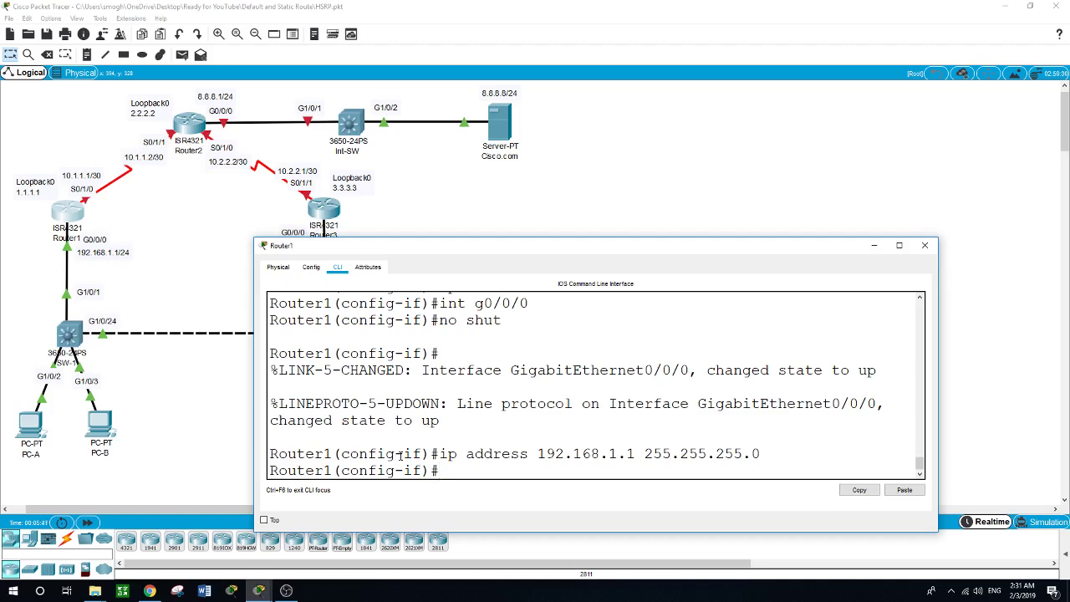
# Enable Router1's serial interface s0/1/0 and assign it IP address 10.1.1.1 with mask 255.255.255.252
pyautogui.write('nt s0/1/1')
pyautogui.press('BackSpace')
pyautogui.write('04')
pyautogui.press('BackSpace')
pyautogui.press('Return')
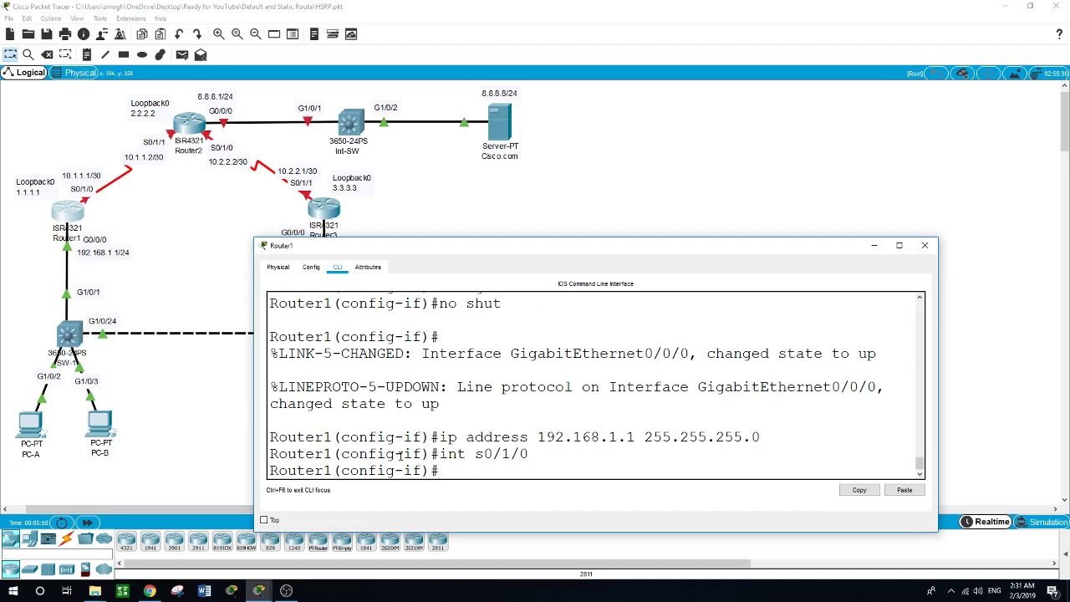
pyautogui.write('no shut')
pyautogui.press('Return')
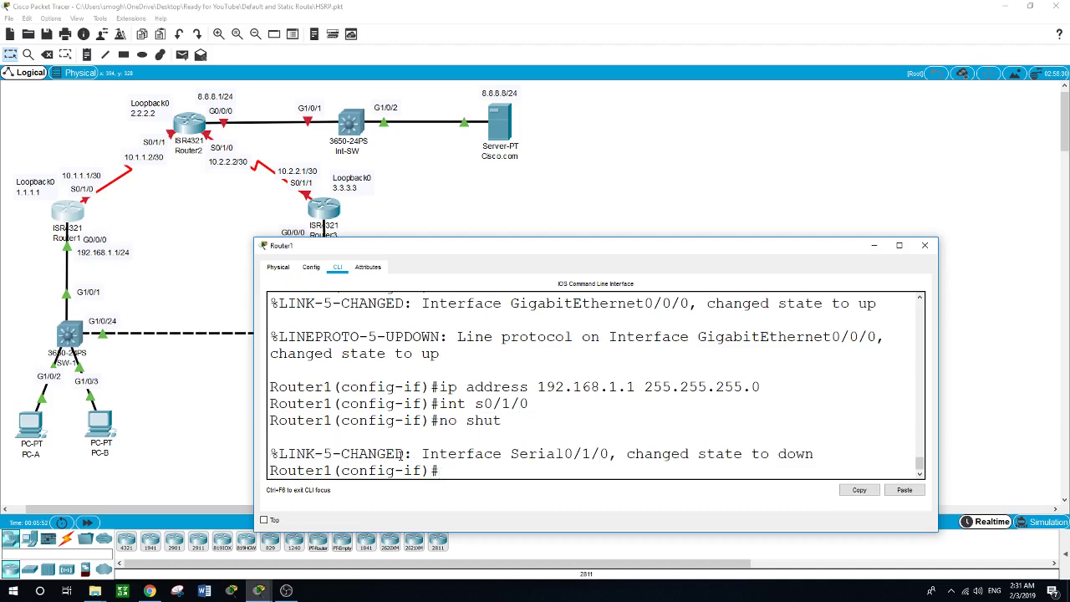
pyautogui.write('ip address 10')
pyautogui.write('.1.1.1 2')
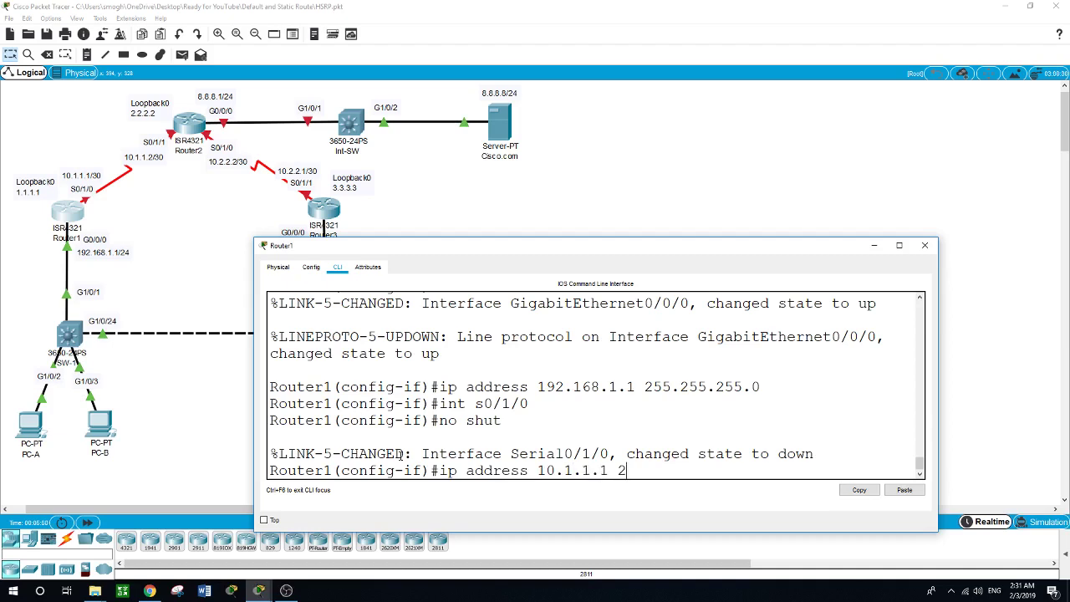
pyautogui.write('55.255.255.252')
pyautogui.press('Return')
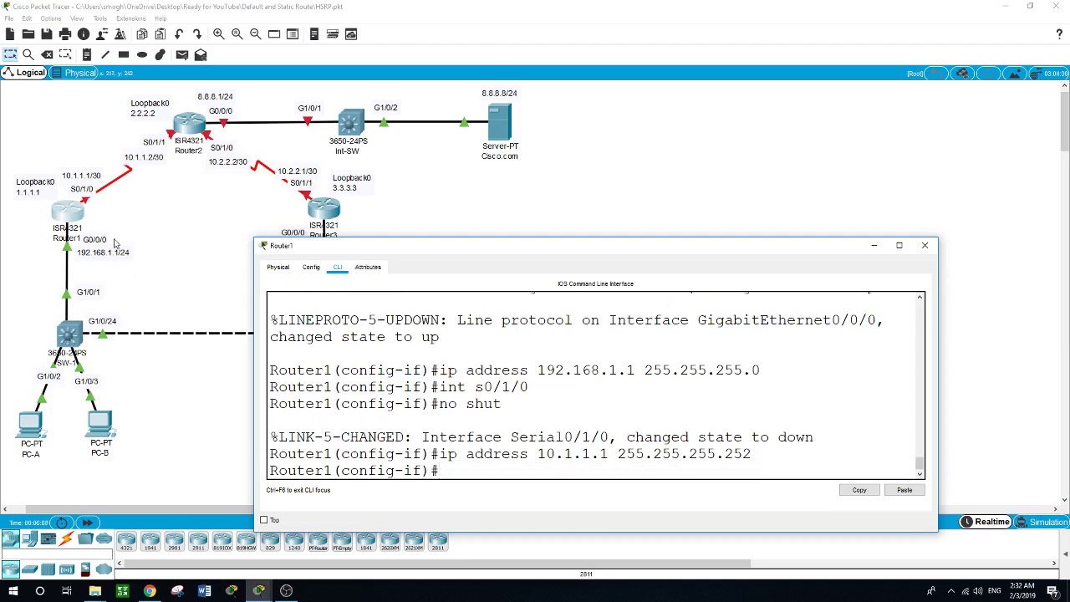
# Open Router2's command line in a widened window below the upper topology and enter privileged EXEC mode
pyautogui.click(185, 124)
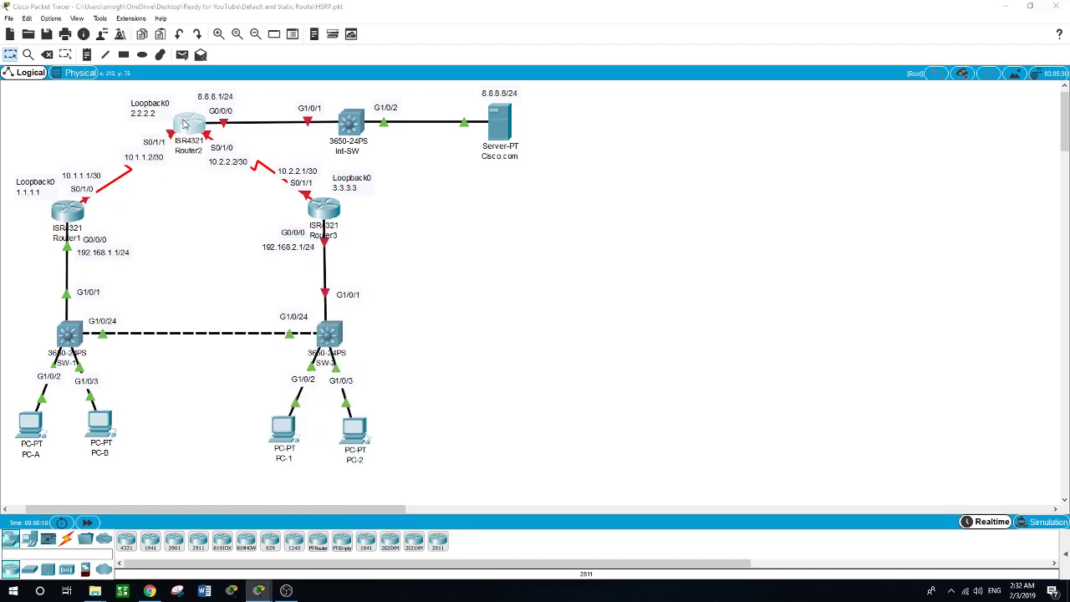
pyautogui.moveTo(487, 119); pyautogui.dragTo(374, 253)
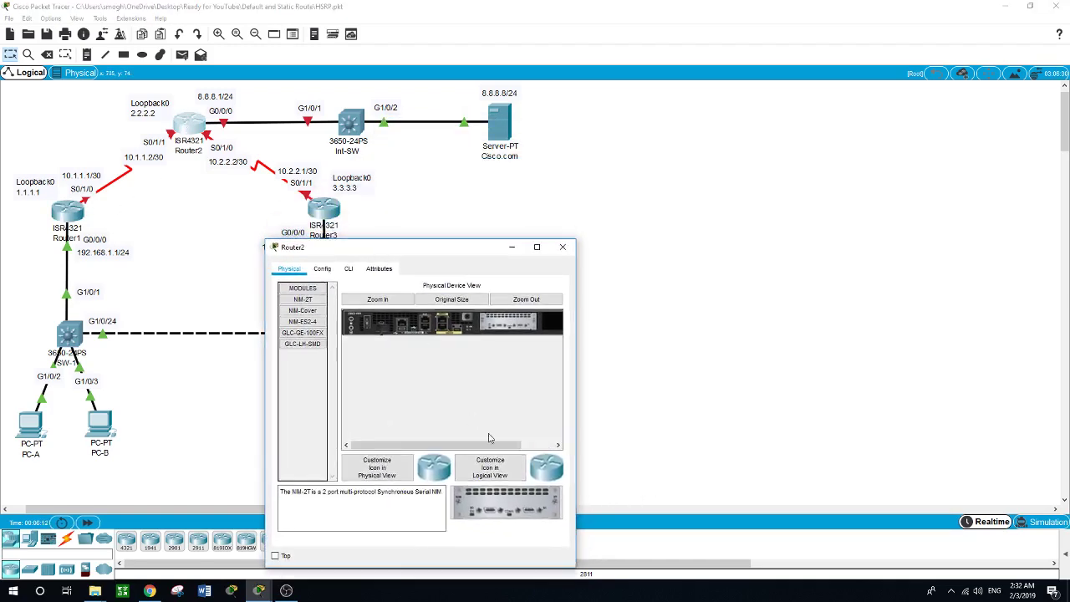
pyautogui.moveTo(577, 388); pyautogui.dragTo(995, 396)
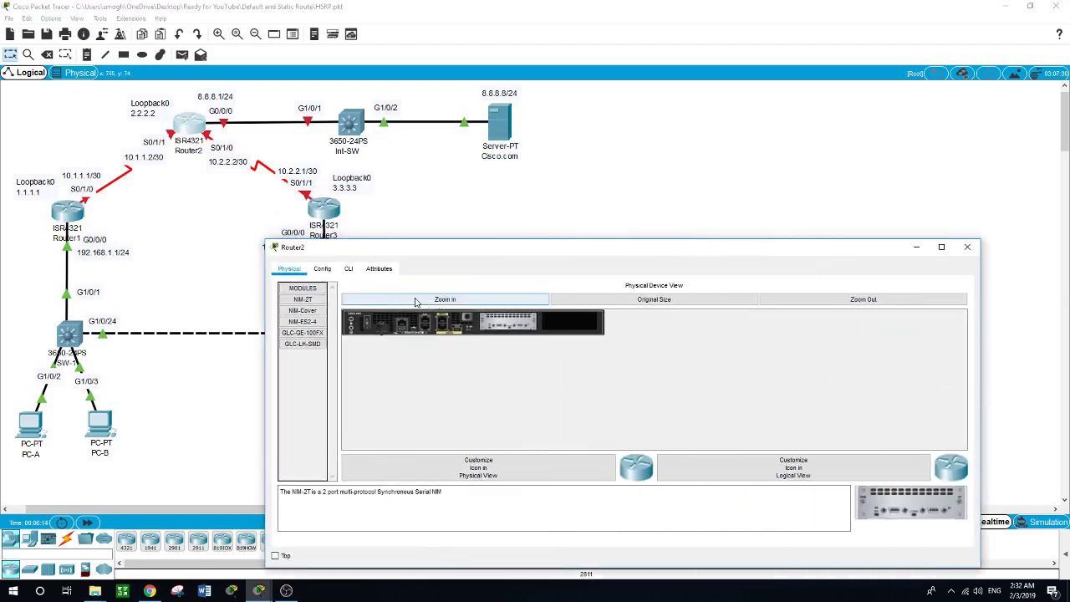
pyautogui.click(348, 268)
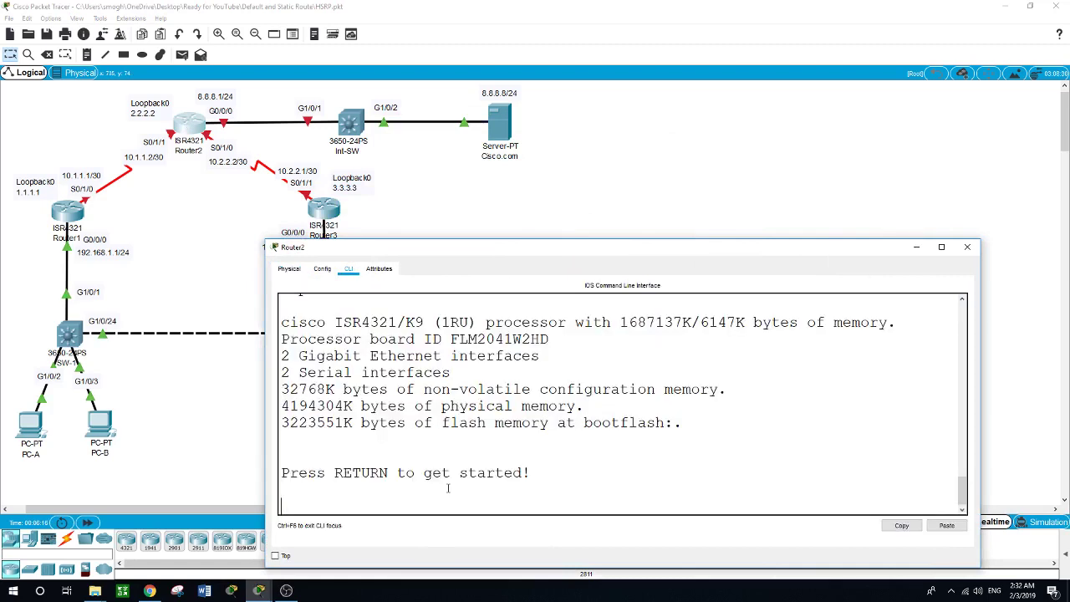
pyautogui.press('Return')
pyautogui.write('en')
pyautogui.press('Return')
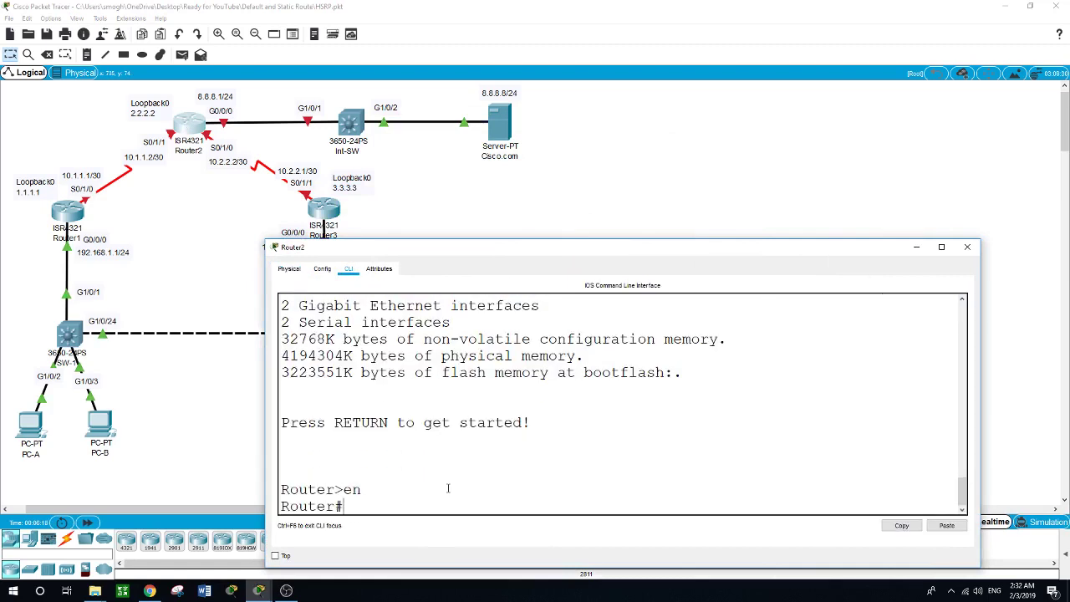
# Enter global configuration mode on the router and set its hostname to Router2
pyautogui.write('conf t')
pyautogui.press('Return')
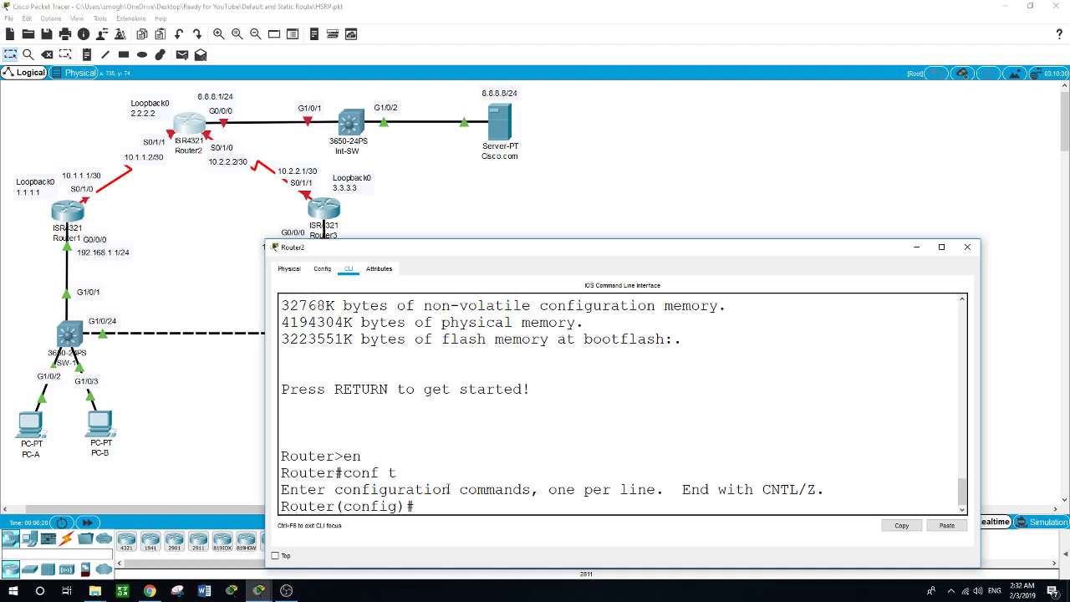
pyautogui.write('hostname Router2')
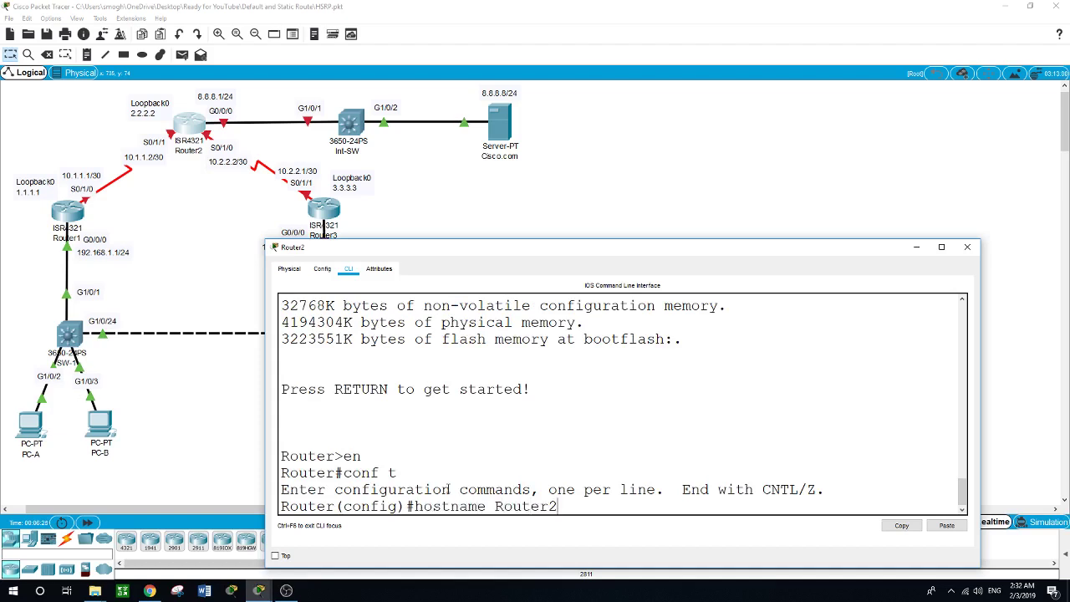
pyautogui.press('Return')
# Create interface loopback0 on Router2 with IP address 2.2.2.2 and mask 255.255.255.255
pyautogui.write('in')
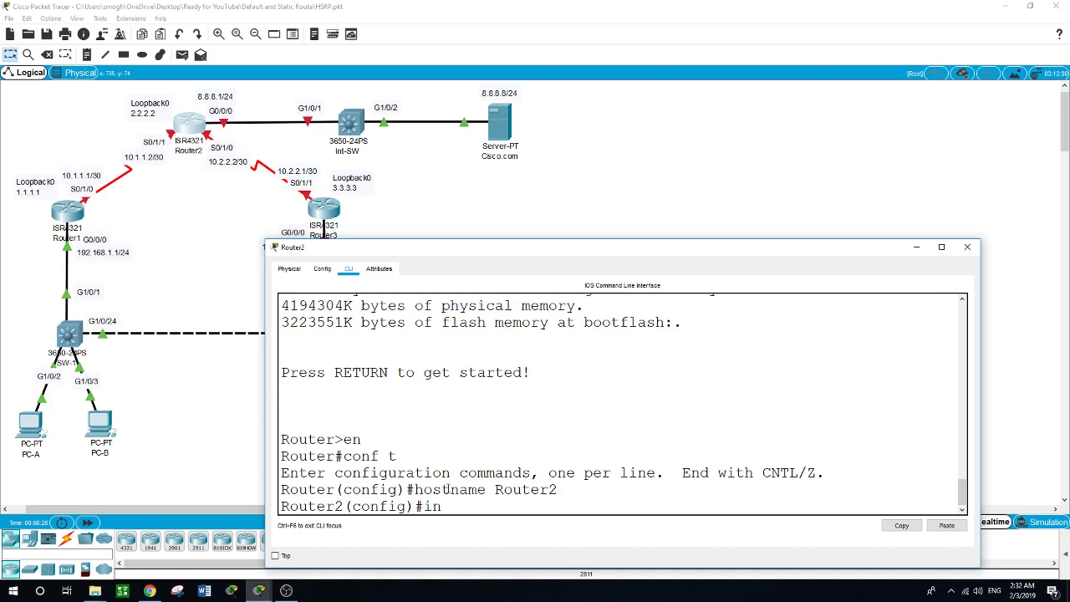
pyautogui.write('t loopback0')
pyautogui.press('Return')
pyautogui.write('ip addres')
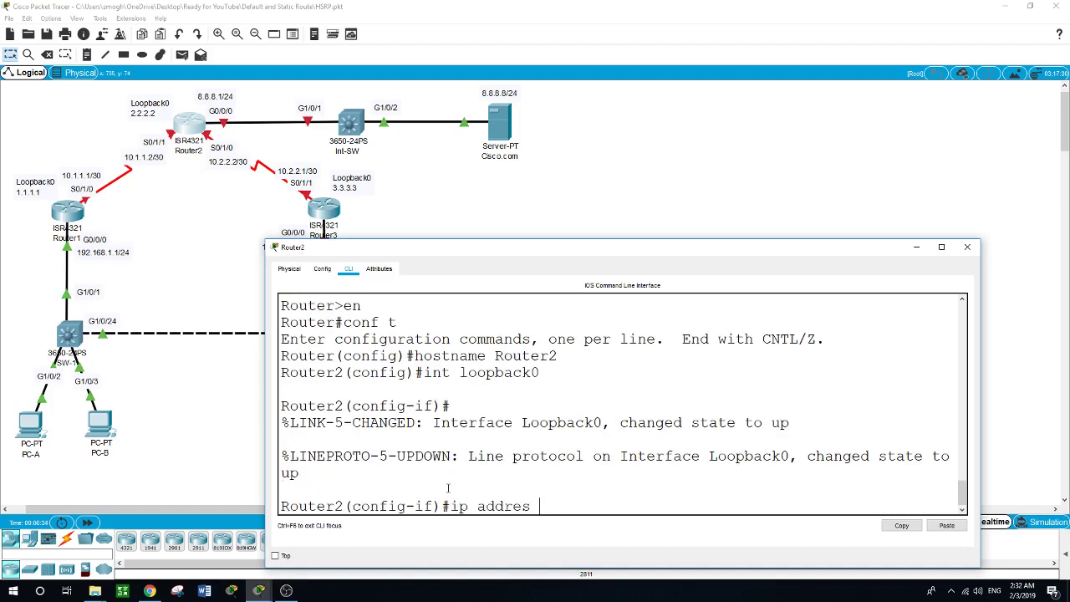
pyautogui.write('s 2.2.2.2 255.255.255.255')
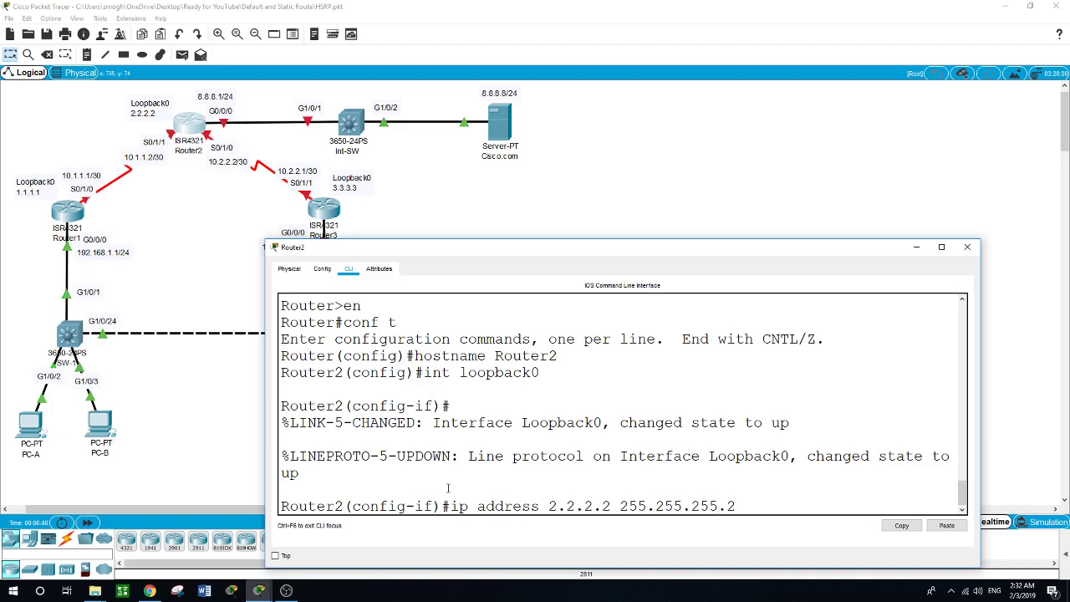
pyautogui.press('Return')
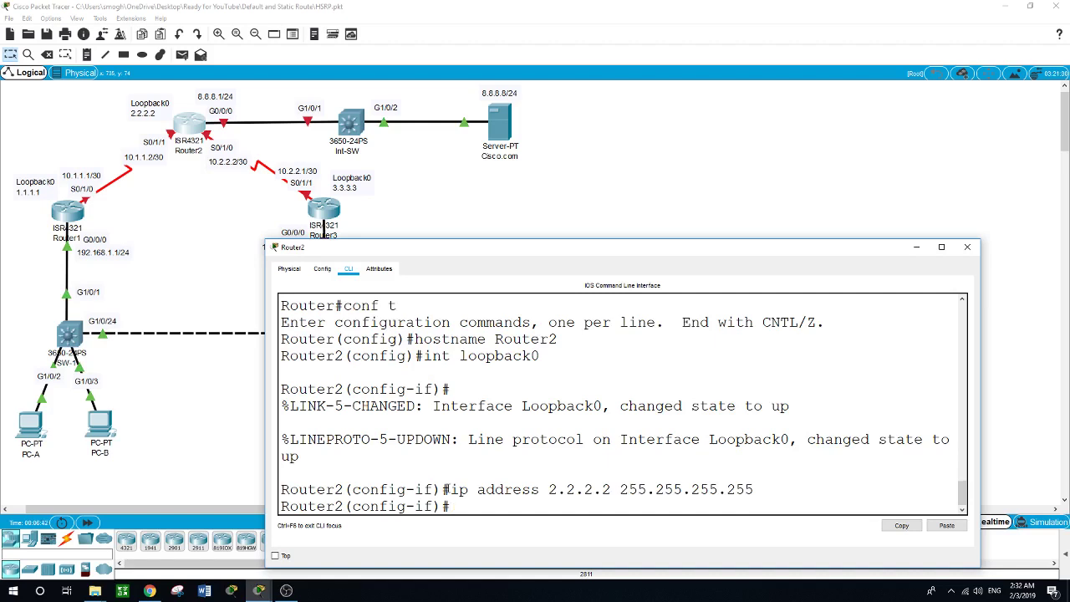
# Enable Router2's serial interface s0/1/1 and assign it IP address 10.1.1.2 with mask 255.255.255.252
pyautogui.write('int s0/1/1')
pyautogui.press('Return')
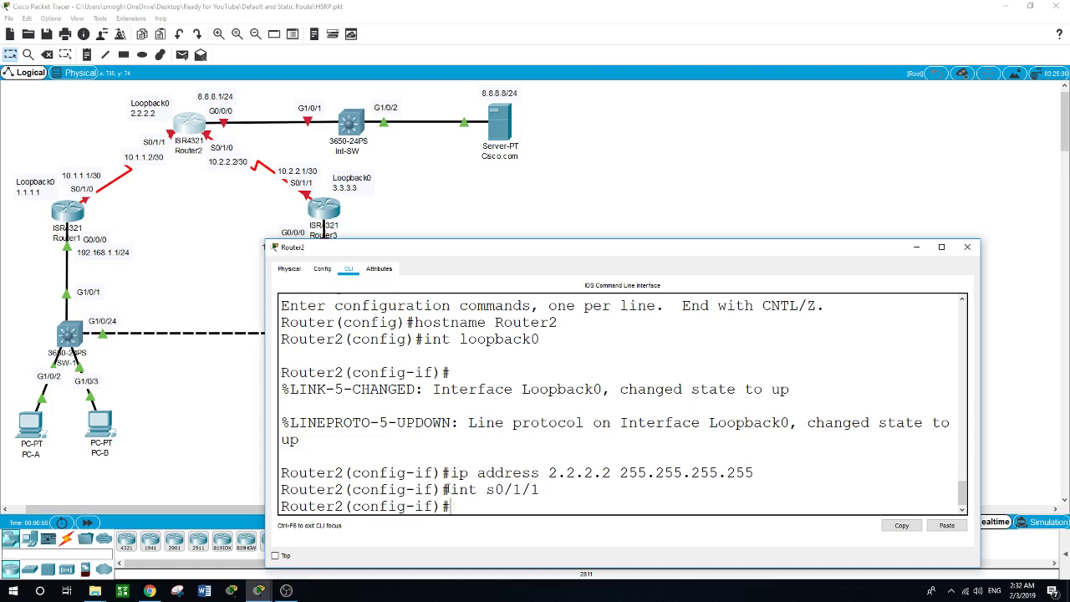
pyautogui.write('no shut')
pyautogui.press('Return')
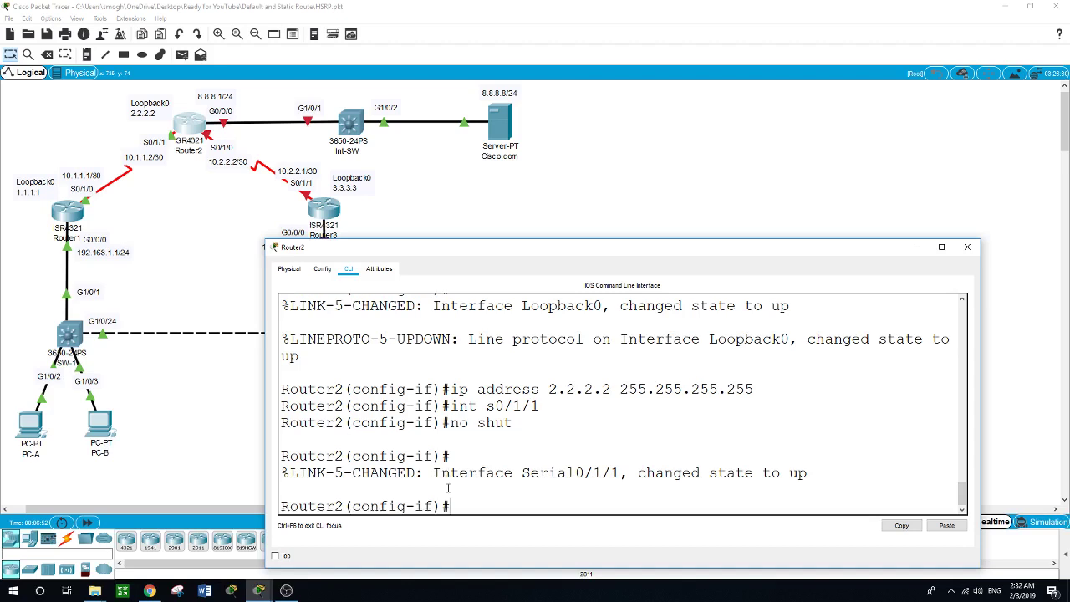
pyautogui.write('ip address')
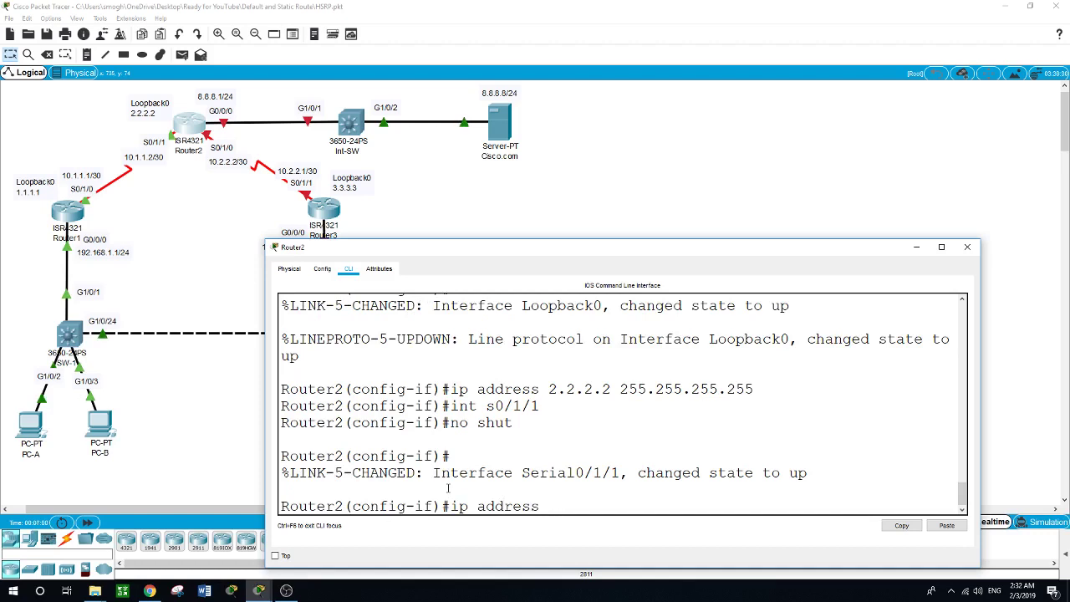
pyautogui.write('10.')
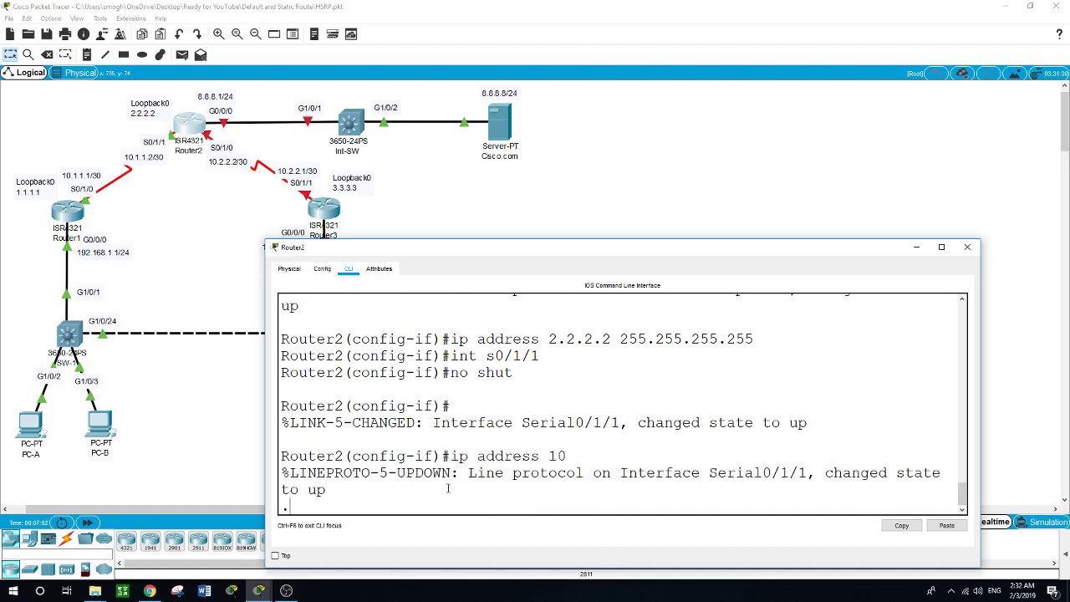
pyautogui.write('1.1.2 255.255.255.252')
pyautogui.press('Return')
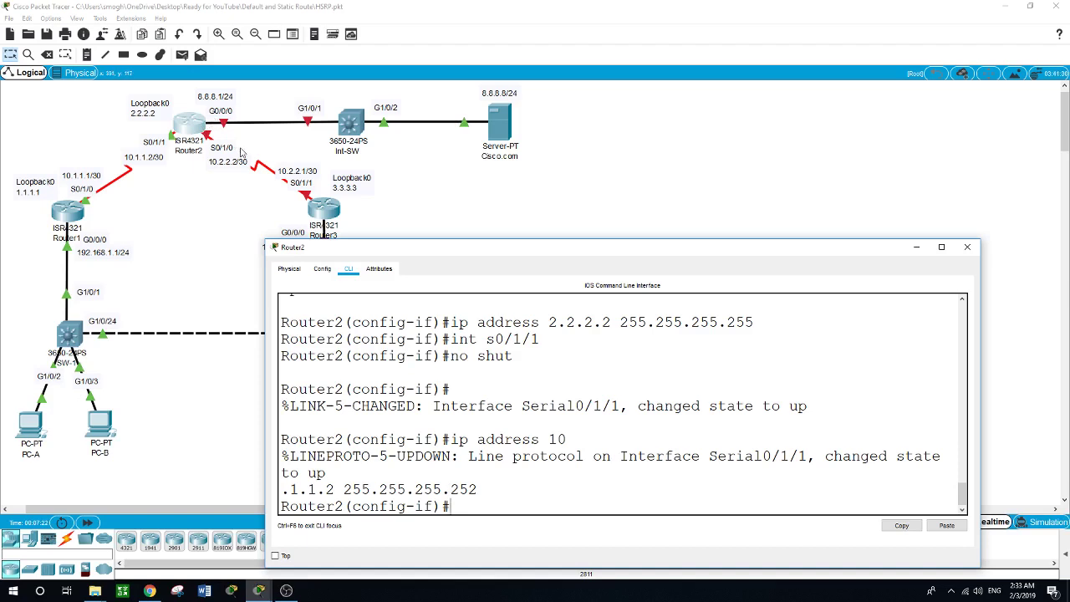
# Enable Router2's interface g0/0/0 and assign it IP address 8.8.8.1 with mask 255.255.255.0
pyautogui.write('int g0/0/0')
pyautogui.press('Return')
pyautogui.write('i')
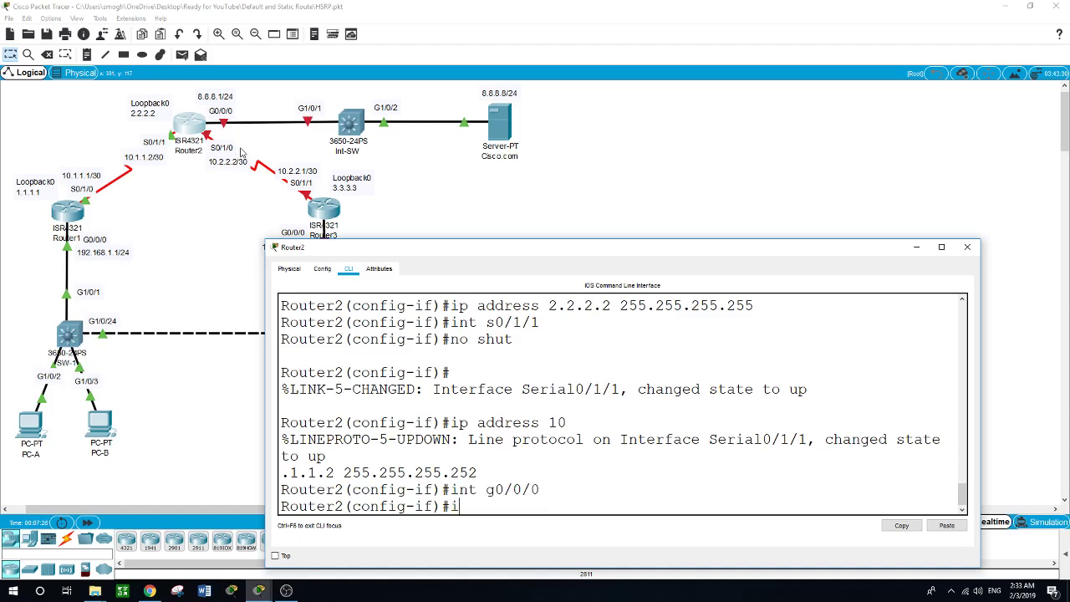
pyautogui.press('BackSpace')
pyautogui.write('no shut')
pyautogui.press('Return')
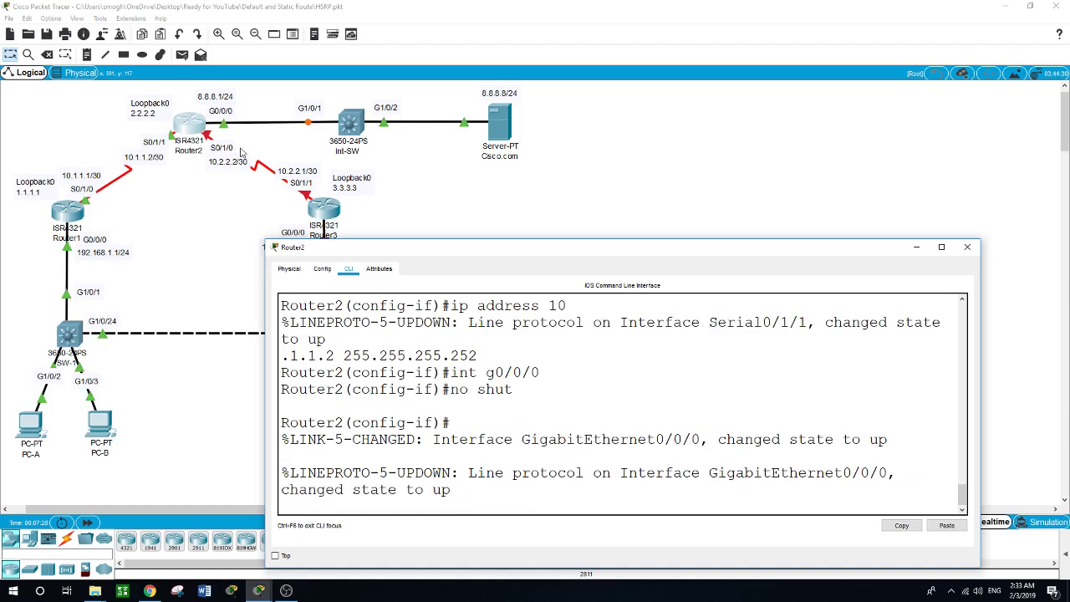
pyautogui.write('ip address 8.8.8.1 2')
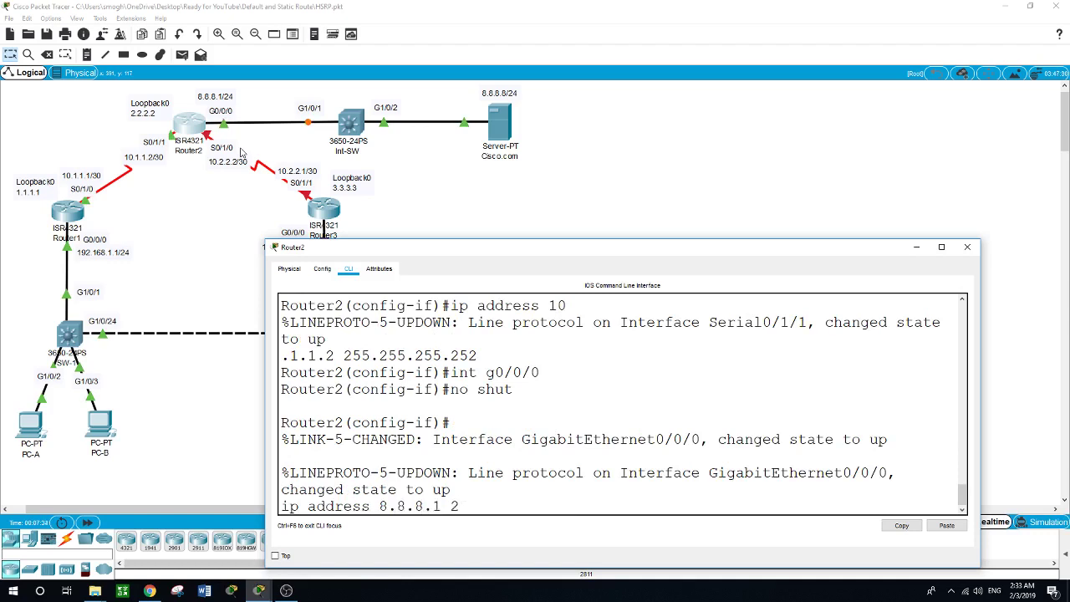
pyautogui.write('55.255.255.0')
pyautogui.press('Return')
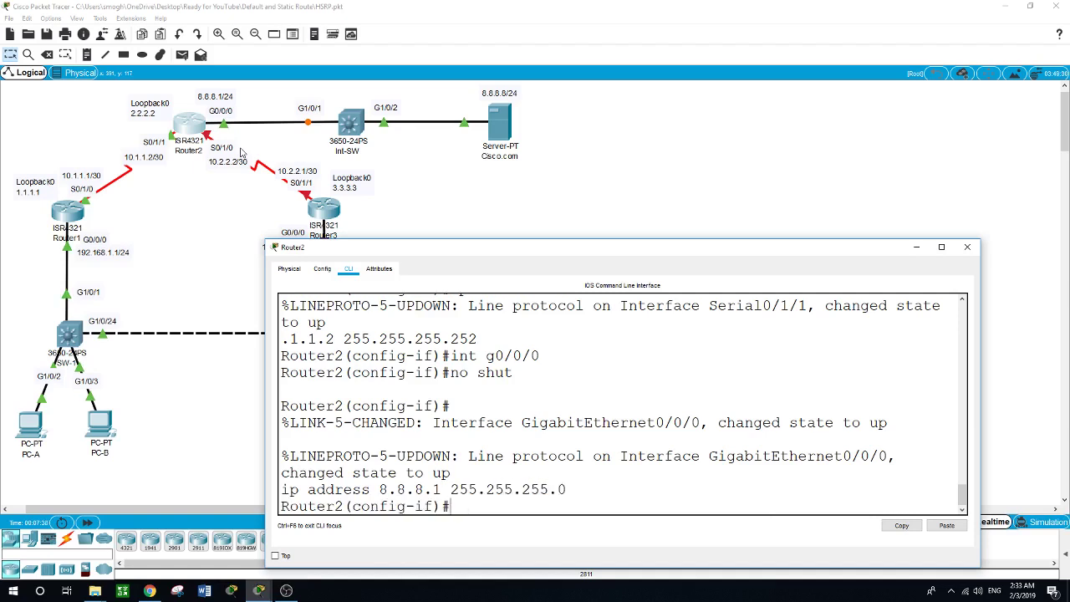
# Enable Router2's serial interface s0/1/0 and assign it IP address 10.2.2.2 with mask 255.255.255.252
pyautogui.write('int s0/1/0')
pyautogui.press('Return')
pyautogui.write('no shut')
pyautogui.press('Return')
pyautogui.press('Up')
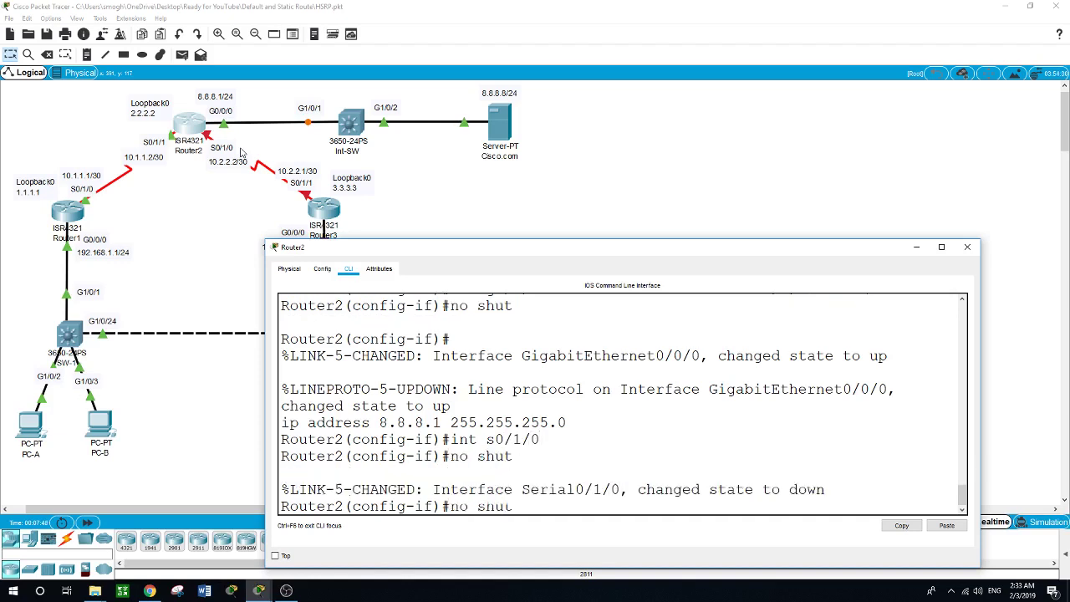
pyautogui.press('Down')
pyautogui.write('ip address 10.2')
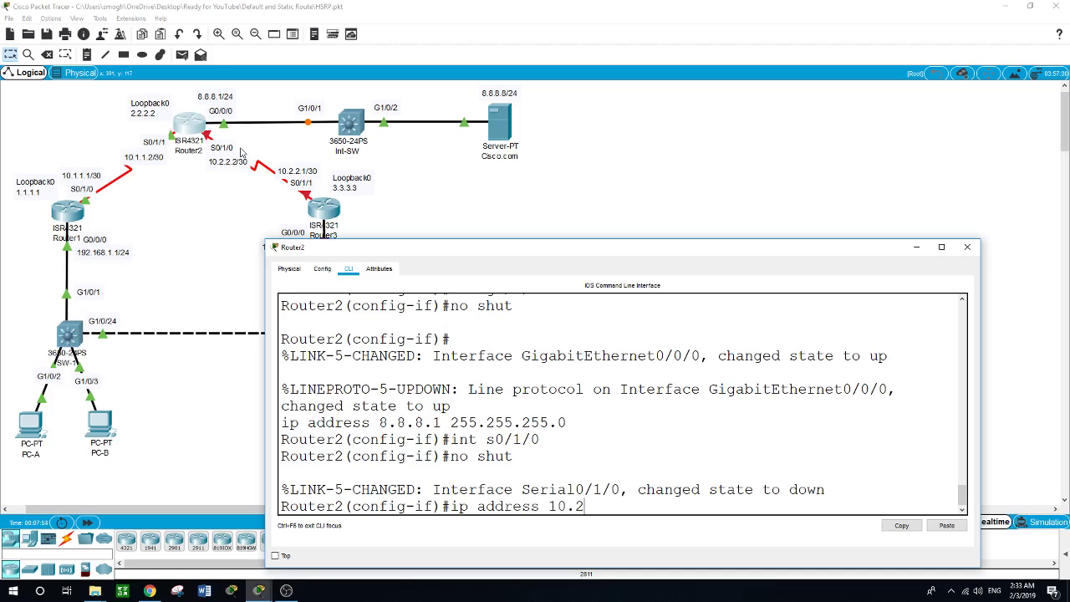
pyautogui.write('.2.2 255.255.255.252')
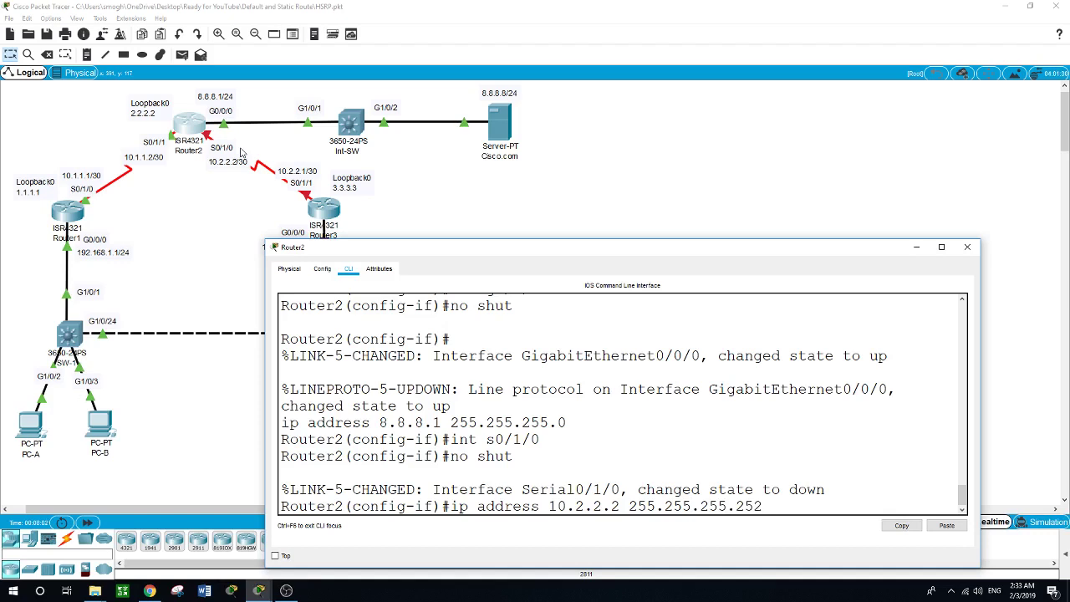
pyautogui.press('Return')
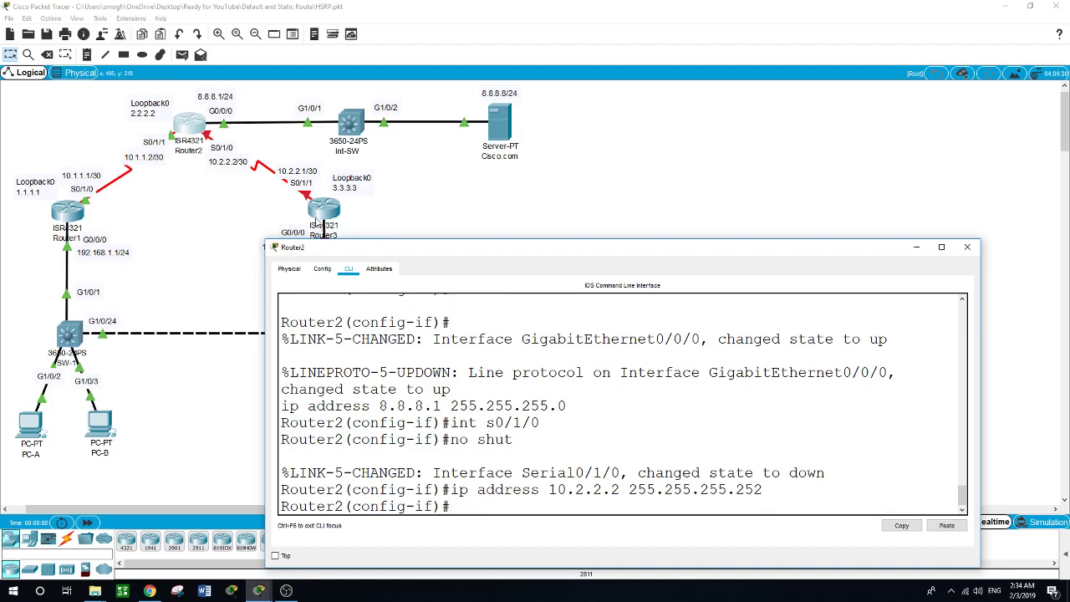
# Open Router3's command line in a widened window below the upper topology and enter privileged EXEC mode
pyautogui.click(323, 216)
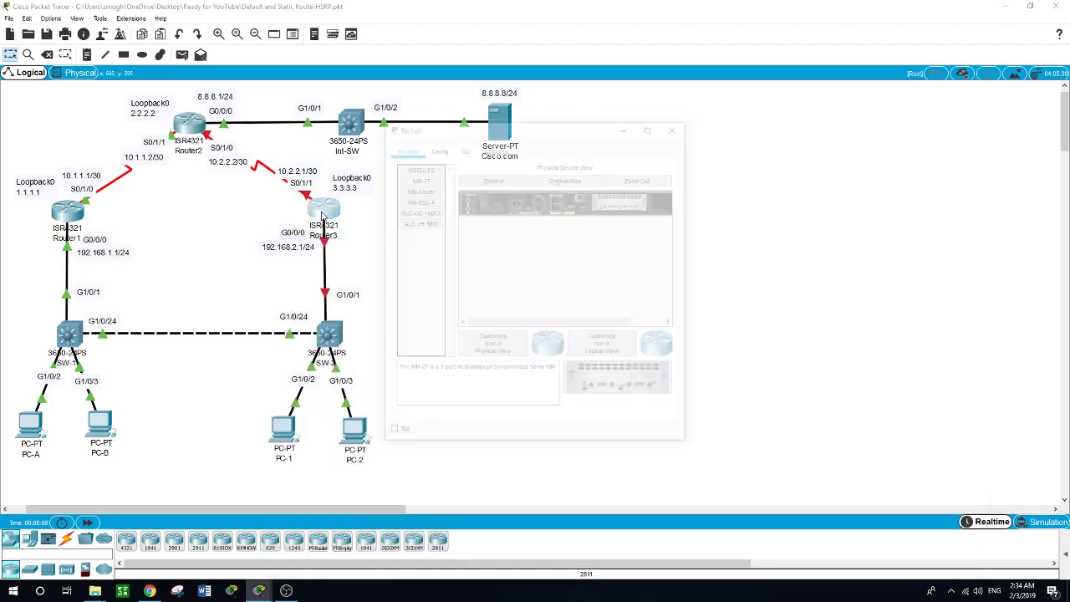
pyautogui.moveTo(490, 68); pyautogui.dragTo(459, 245)
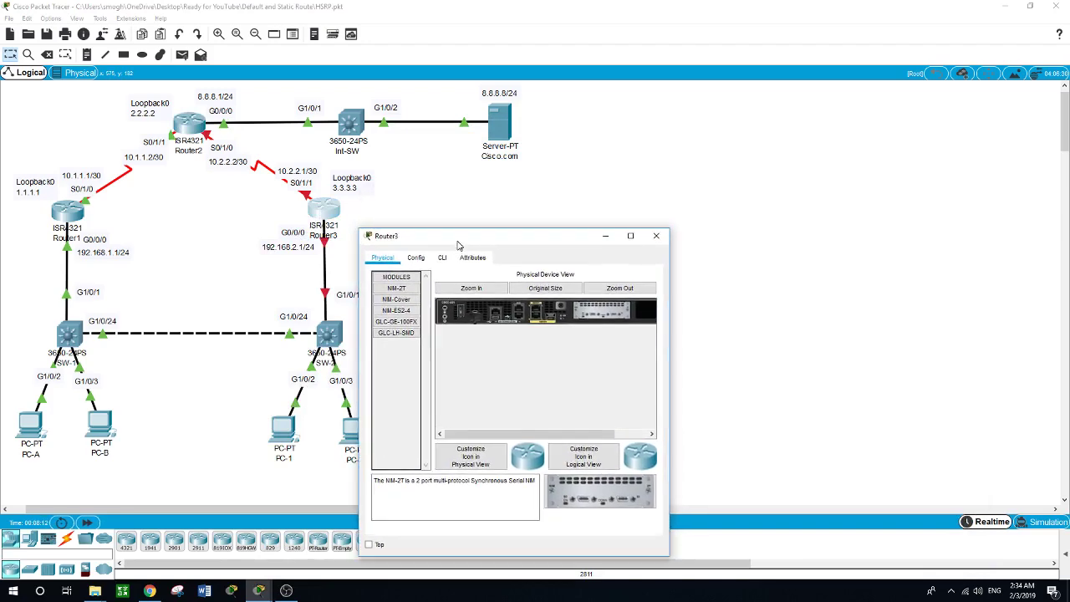
pyautogui.moveTo(674, 356); pyautogui.dragTo(1040, 349)
pyautogui.moveTo(633, 228); pyautogui.dragTo(627, 277)
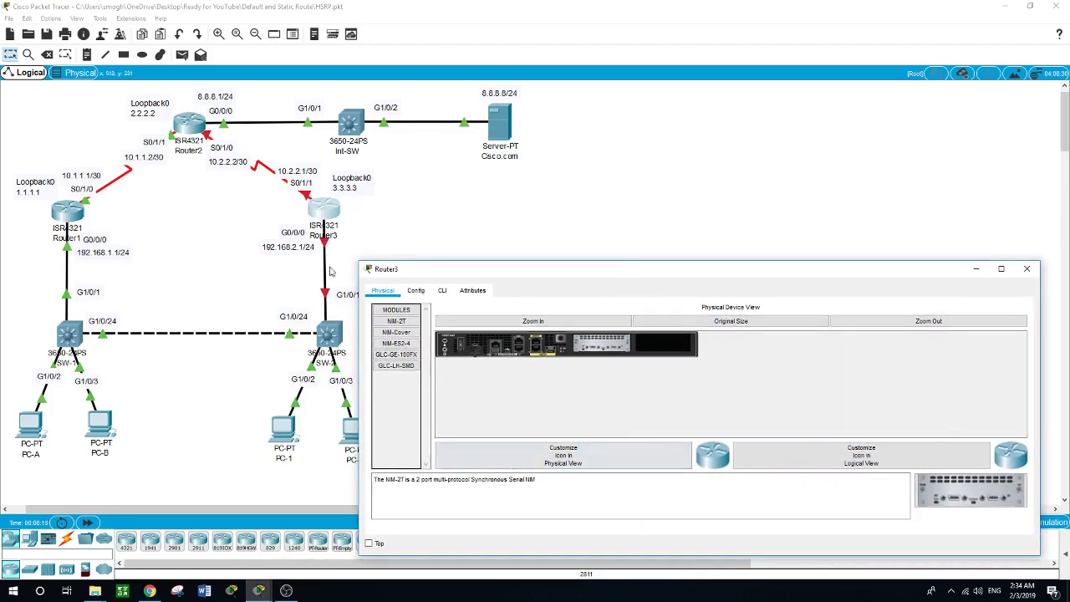
pyautogui.click(442, 290)
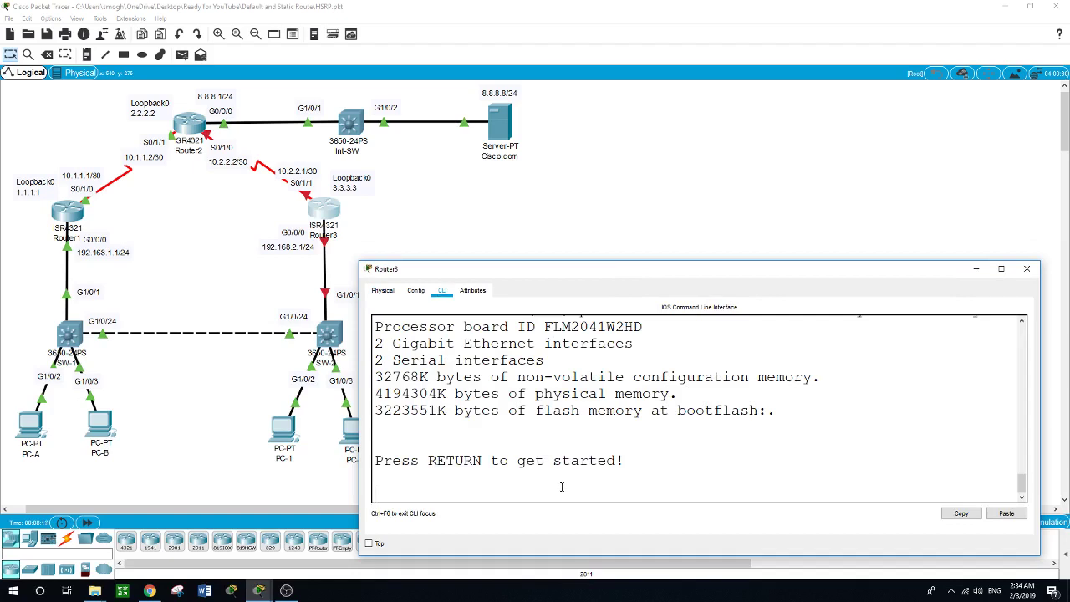
pyautogui.press('Return')
pyautogui.write('en')
pyautogui.press('Return')
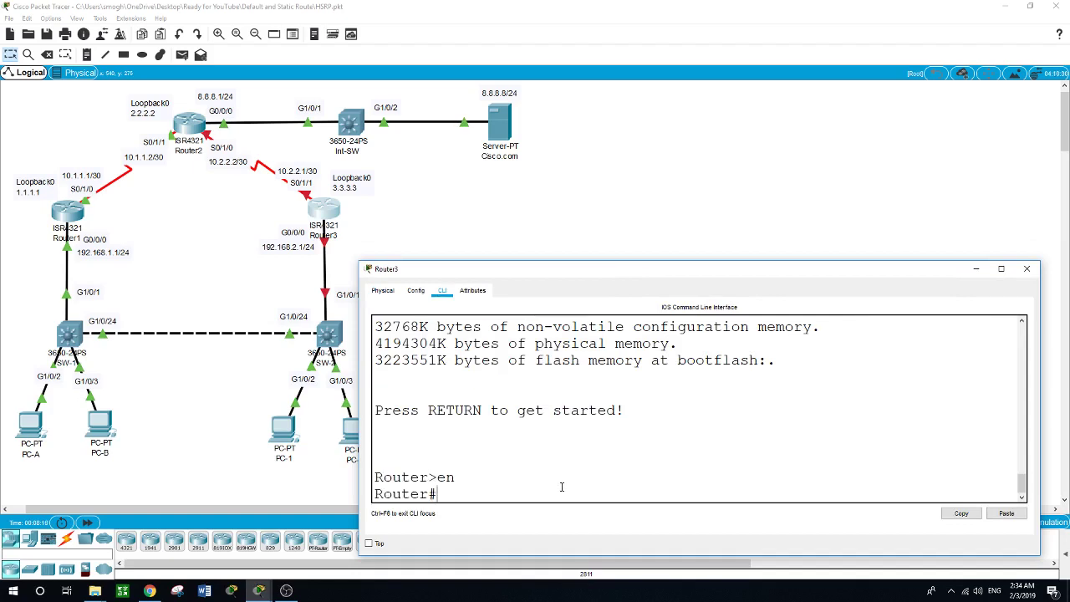
# Enter global configuration mode on the router and set its hostname to Router3
pyautogui.write('conf t')
pyautogui.press('Return')
pyautogui.write('hos')
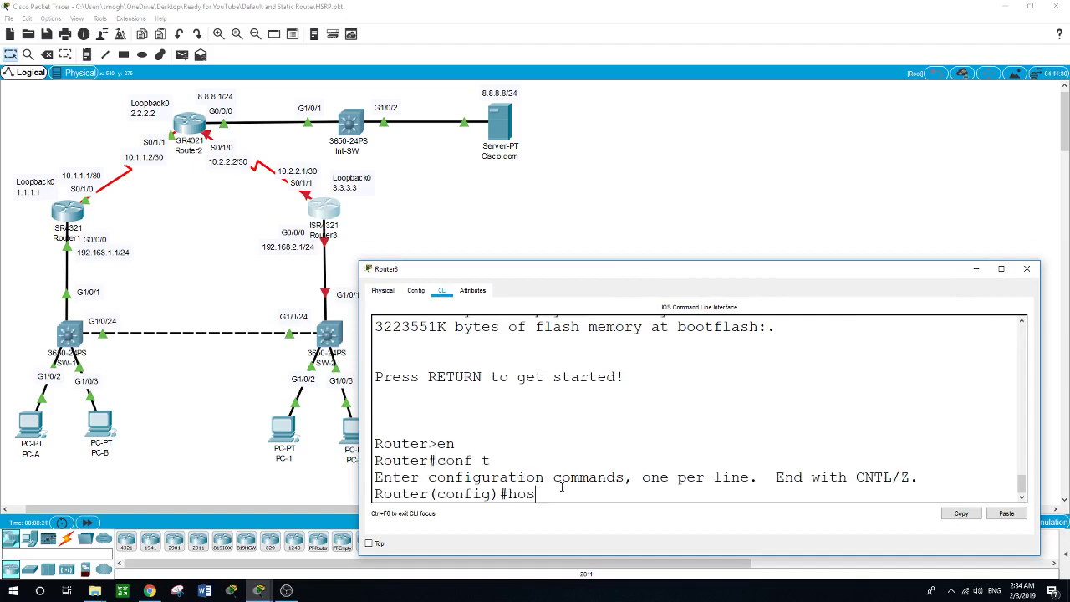
pyautogui.write('tname Router3')
pyautogui.press('Return')
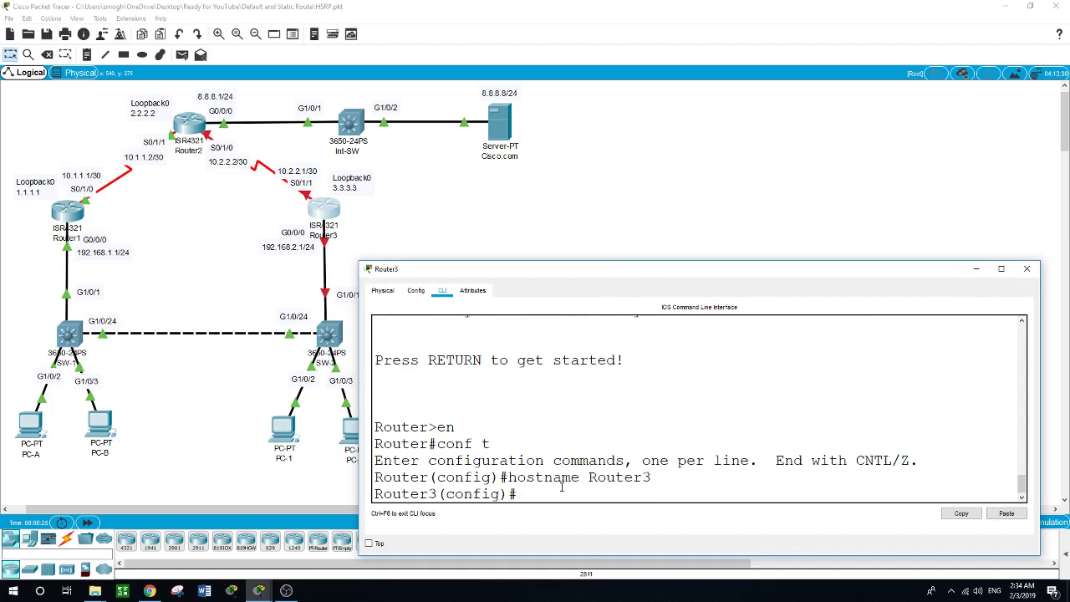
# Create interface loopback0 on Router3 with IP address 3.3.3.3 and mask 255.255.255.255
pyautogui.write('int loopback0')
pyautogui.press('Return')
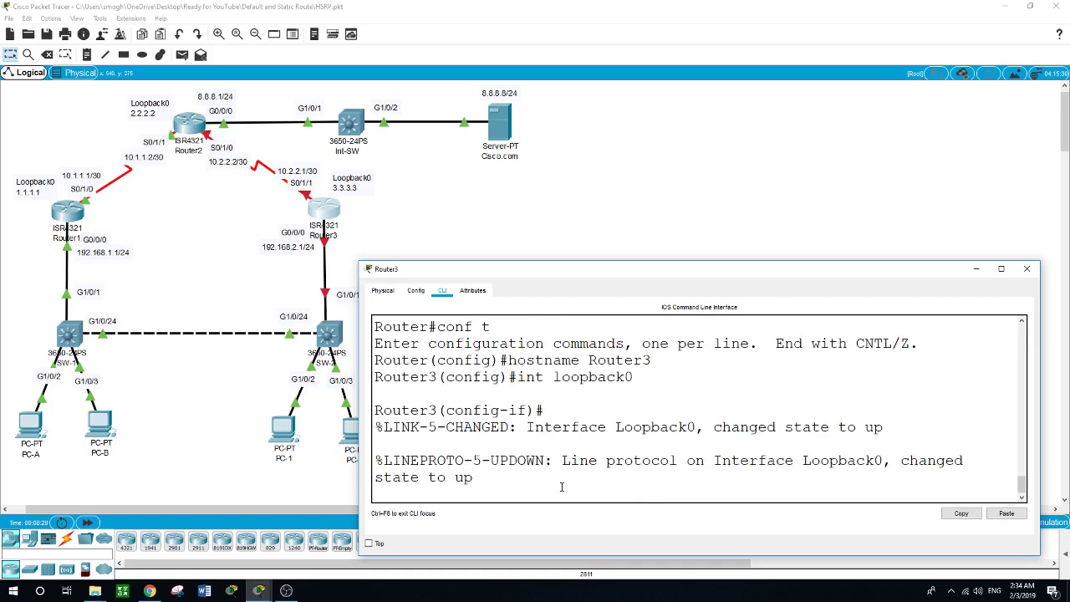
pyautogui.write('ip addr')
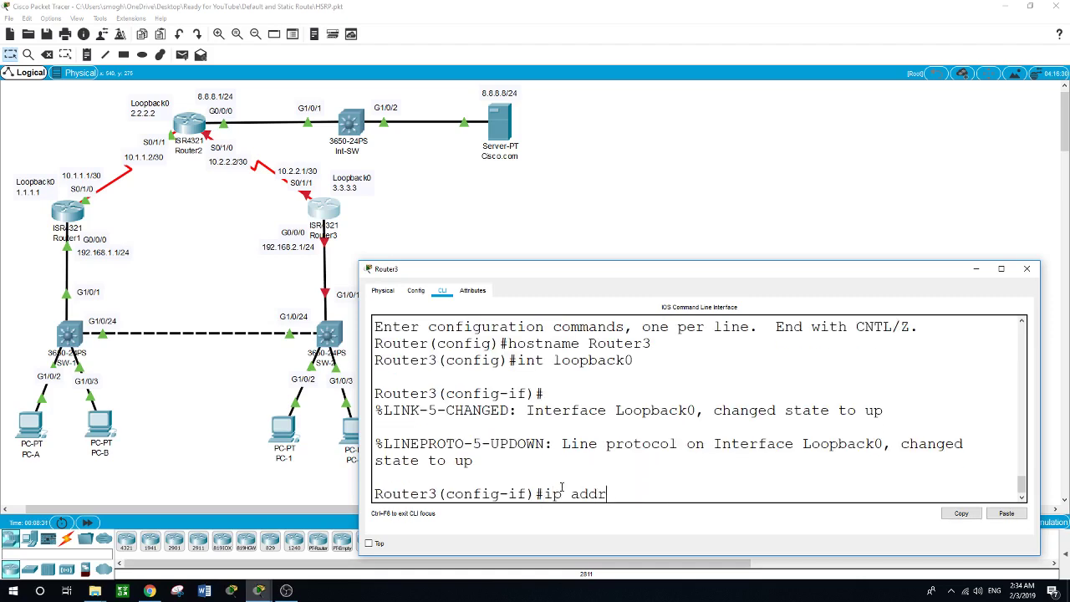
pyautogui.write('ess 3.3.3.3 255.255.255.255')
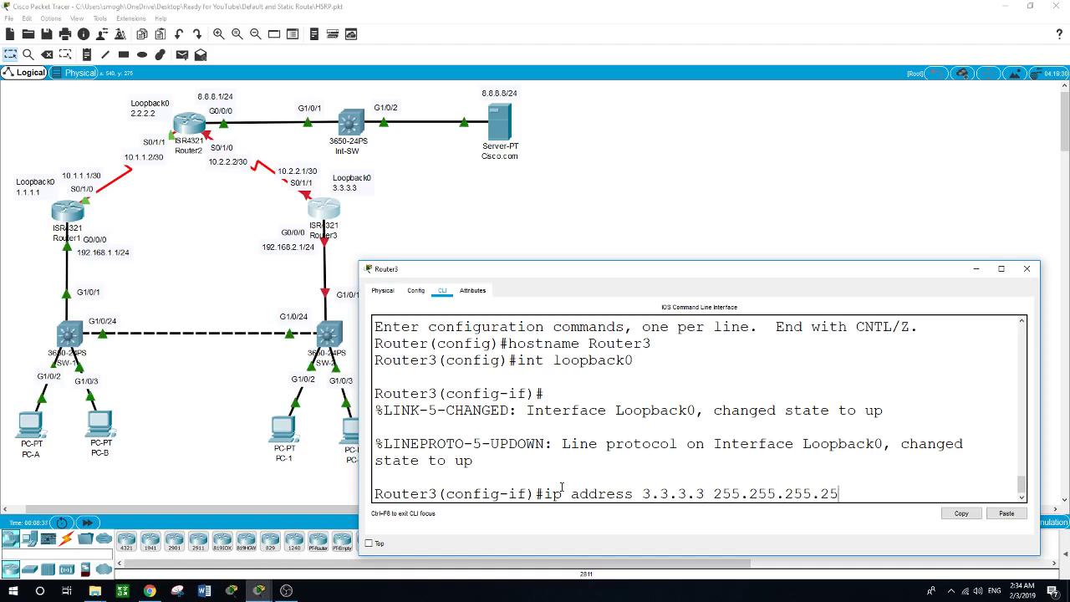
pyautogui.press('Return')
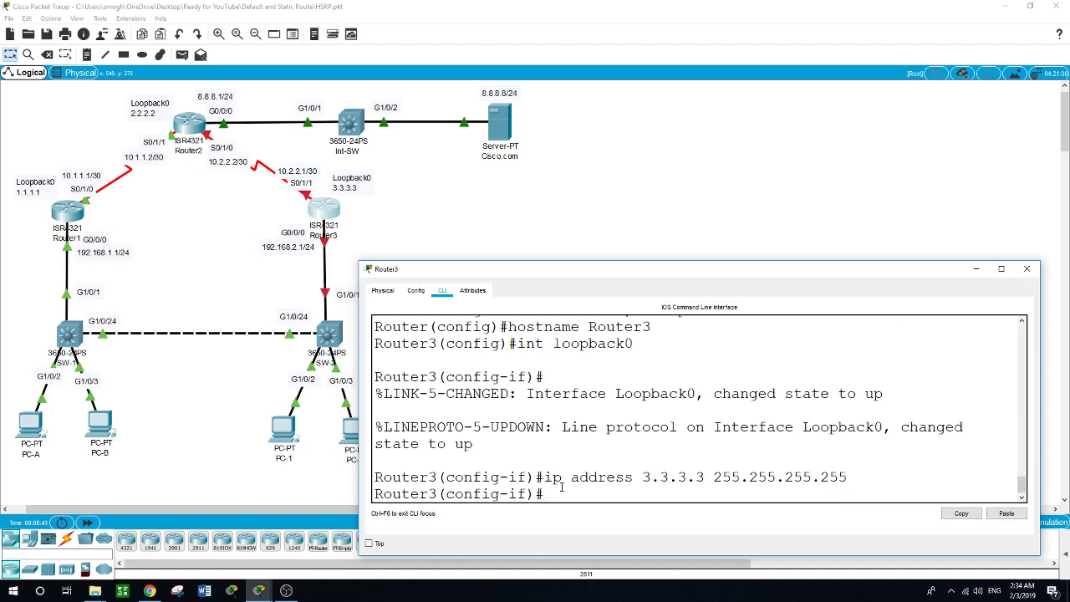
# Enable Router3's interface g0/0/0 and assign it IP address 192.168.2.1 with mask 255.255.255.0
pyautogui.write('int g0/0/0')
pyautogui.press('Return')
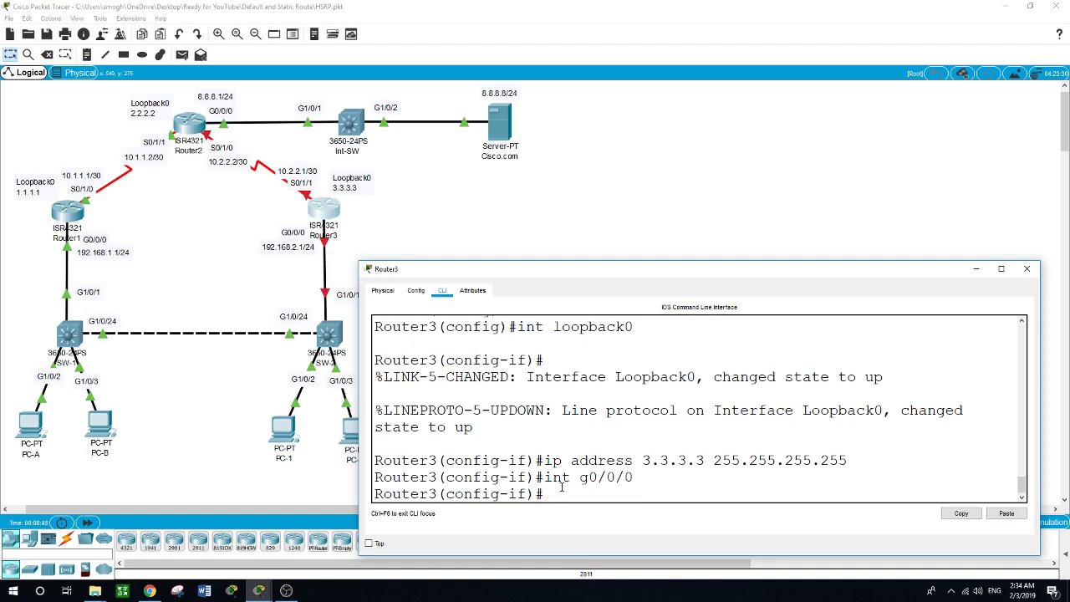
pyautogui.write('no shut')
pyautogui.press('Return')
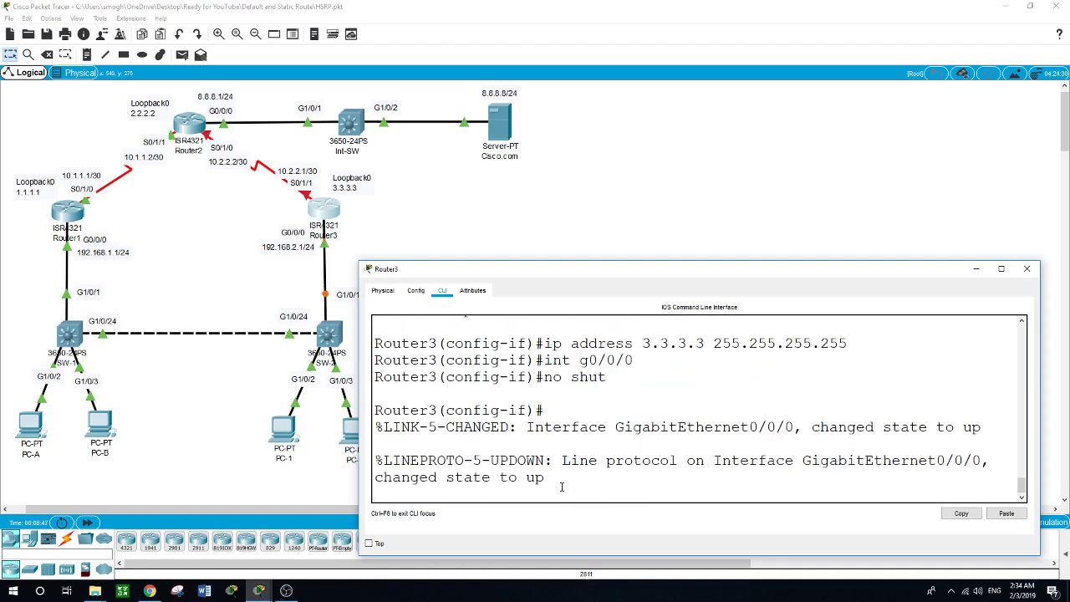
pyautogui.press('Return')
pyautogui.write('ip addre')
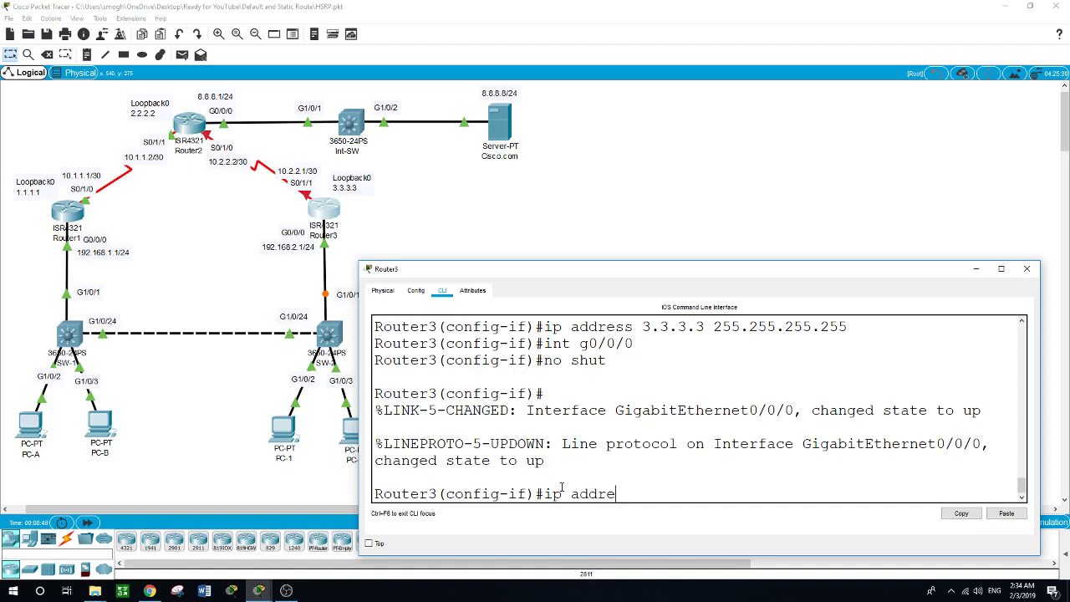
pyautogui.write('ss 192.168.2.1 255.255.255.')
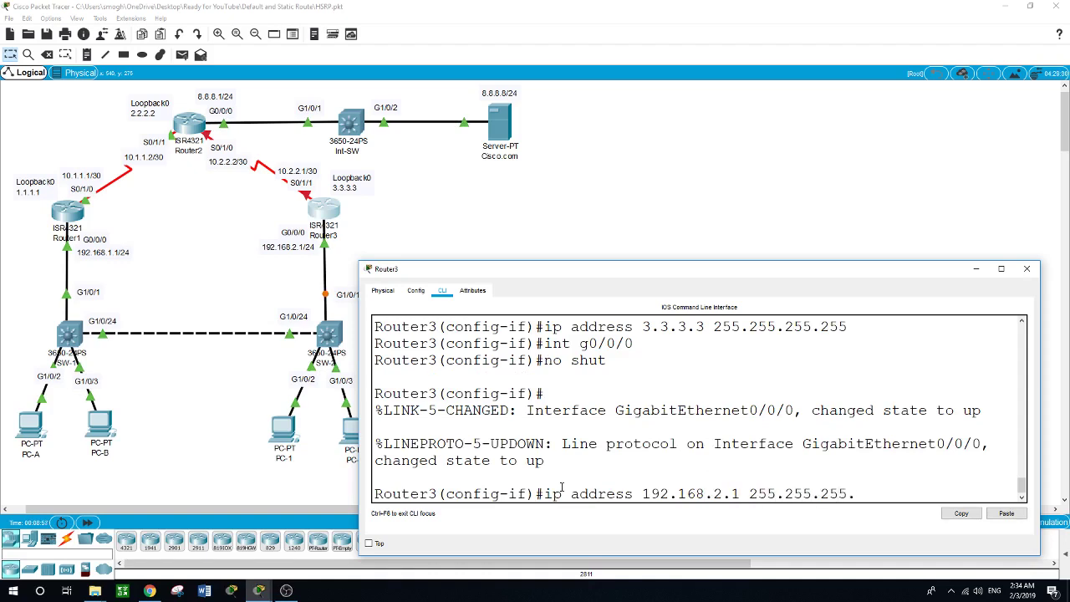
pyautogui.write('0')
pyautogui.press('Return')
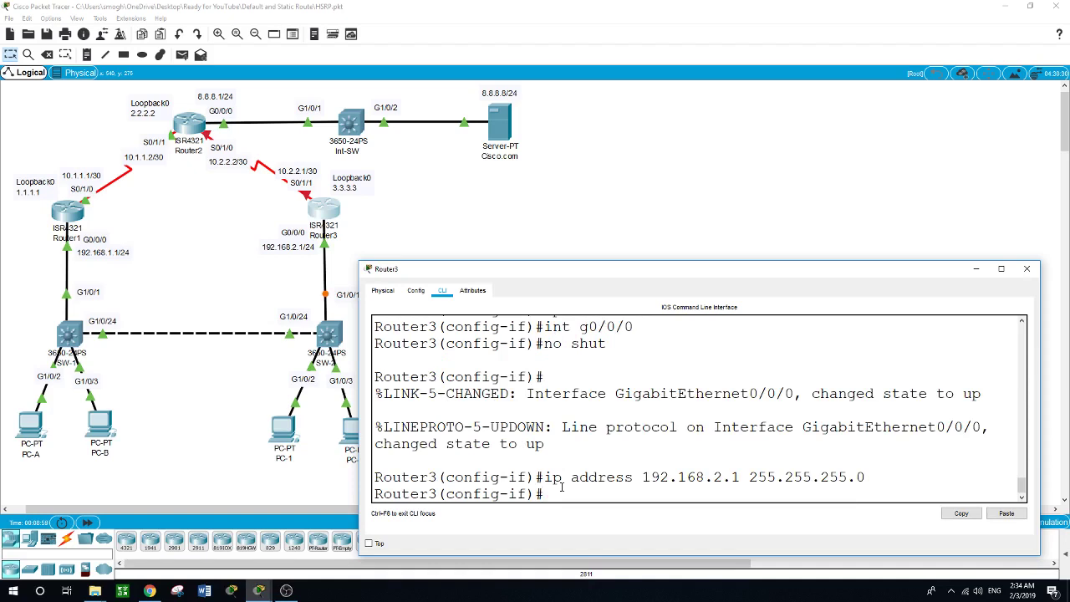
# Enable Router3's serial interface s0/1/1 and assign it IP address 10.2.2.1 with mask 255.255.255.252
pyautogui.write('int s0/1/1')
pyautogui.press('Return')
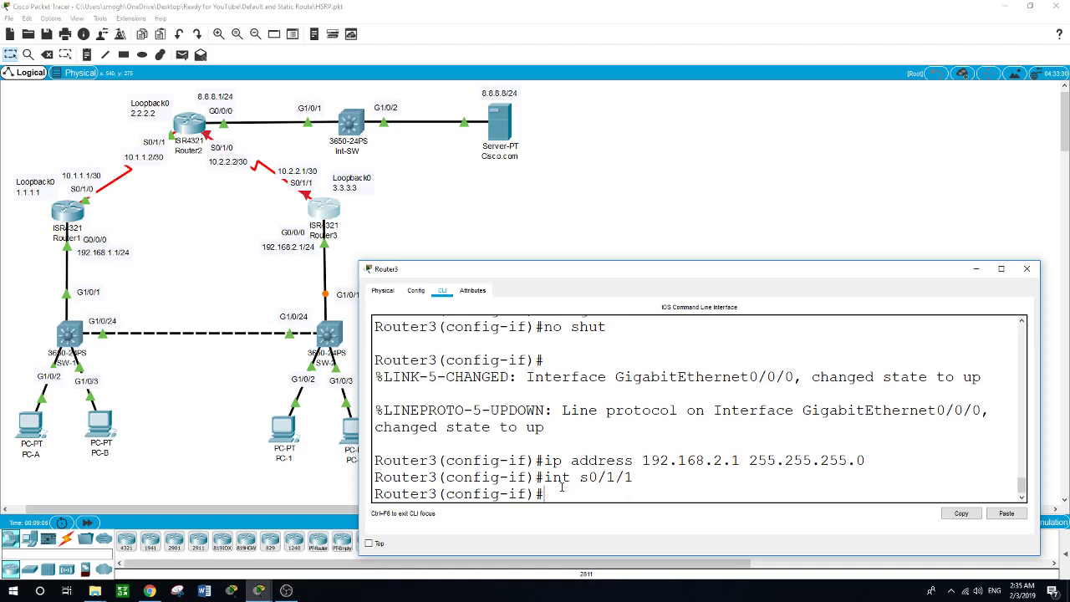
pyautogui.write('no shu')
pyautogui.write('t')
pyautogui.press('Return')
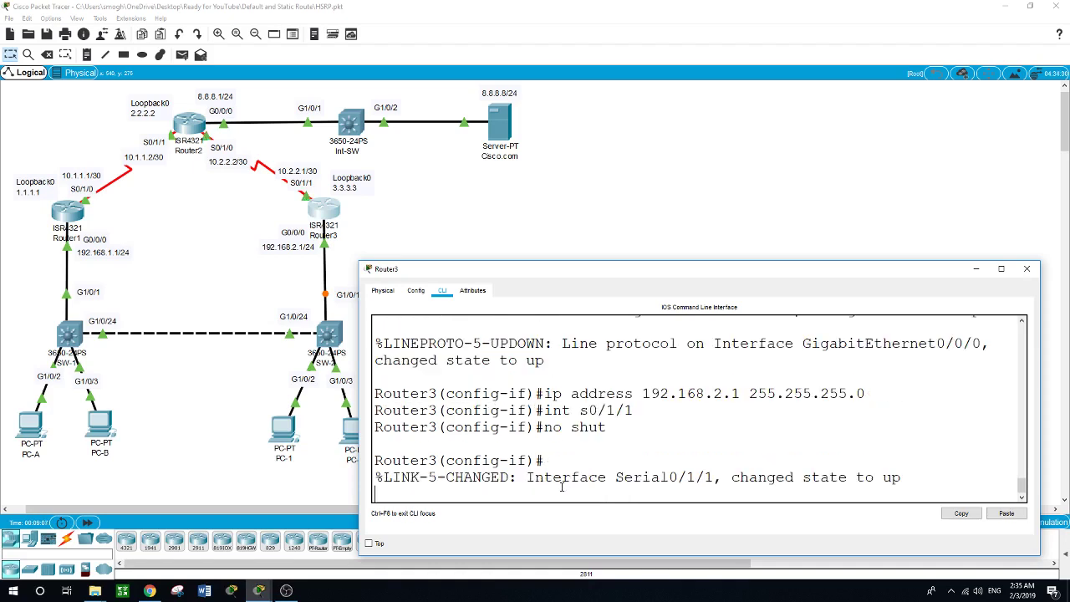
pyautogui.write('ip addre')
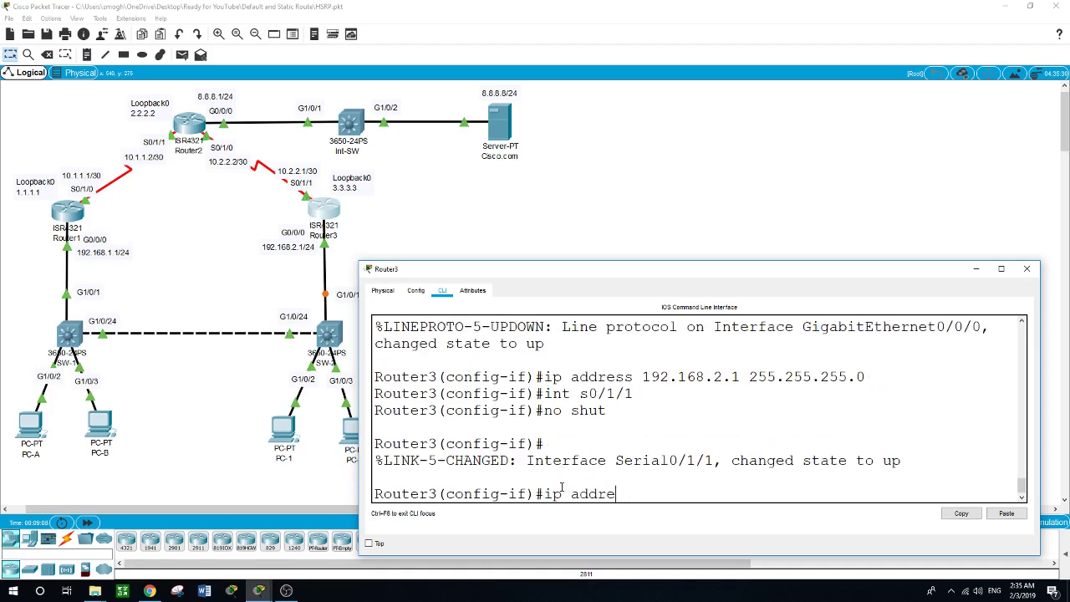
pyautogui.write('ss 10.2.2.')
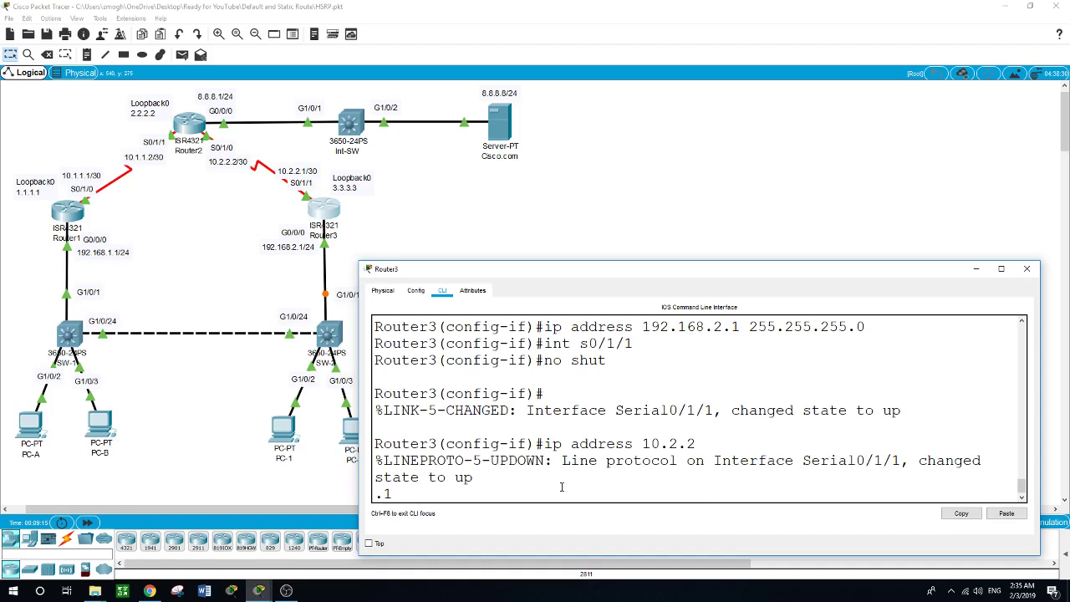
pyautogui.write('255.255.2')
pyautogui.write('55.255.252')
pyautogui.press('Return')
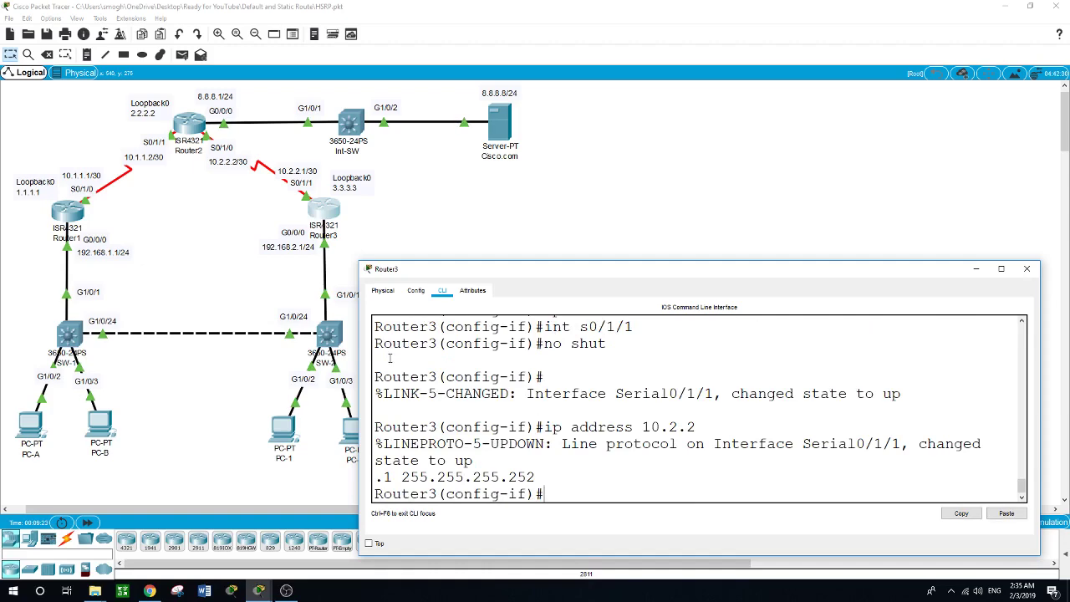
# Open Router1's command line and leave interface and global configuration modes for privileged EXEC mode
pyautogui.click(75, 216)
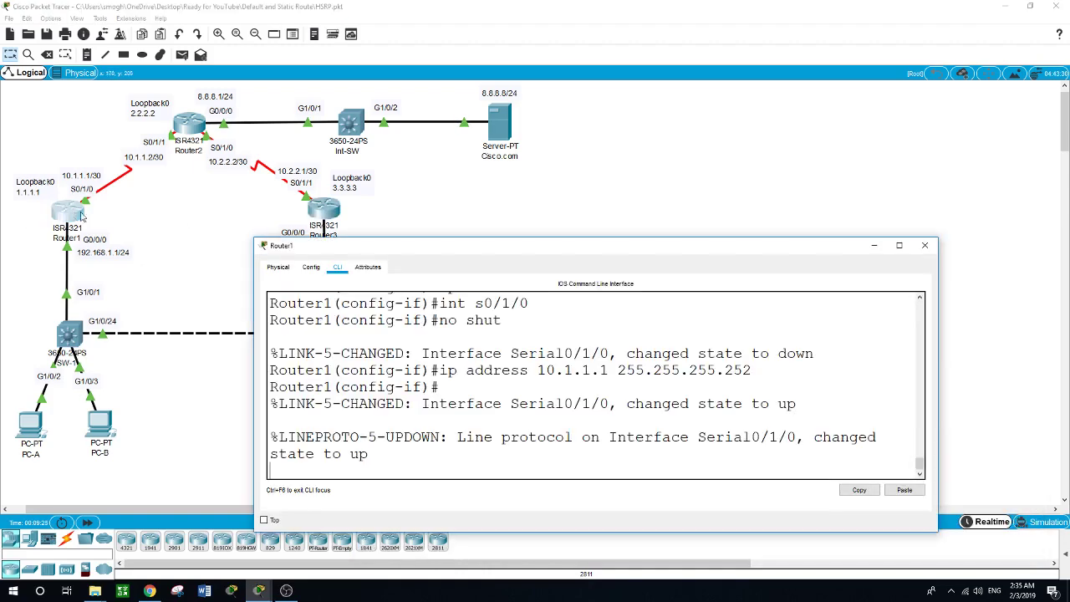
pyautogui.press('Return')
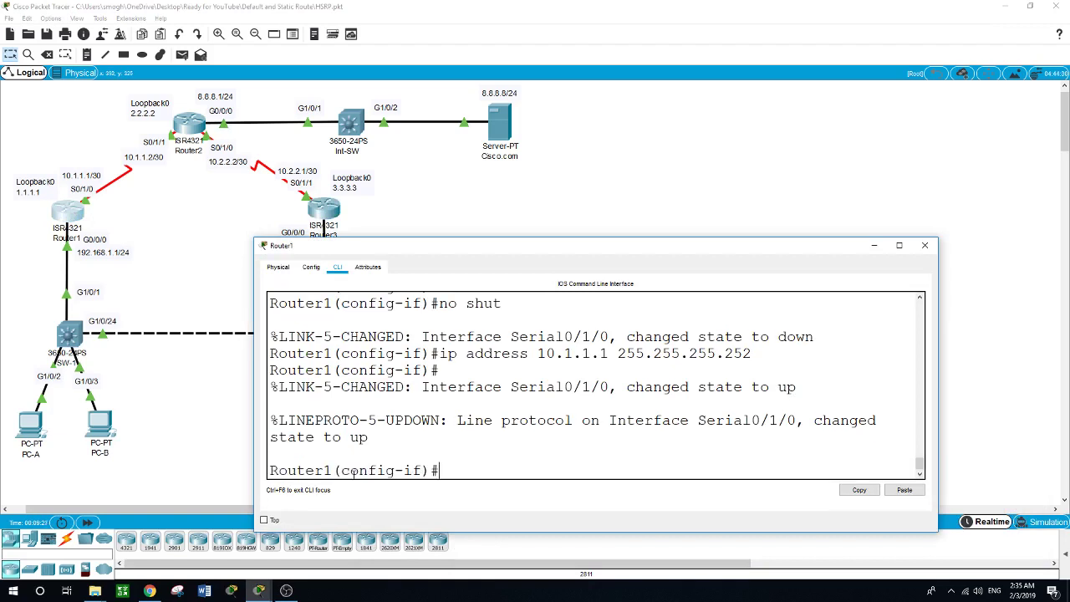
pyautogui.write('exit')
pyautogui.press('Return')
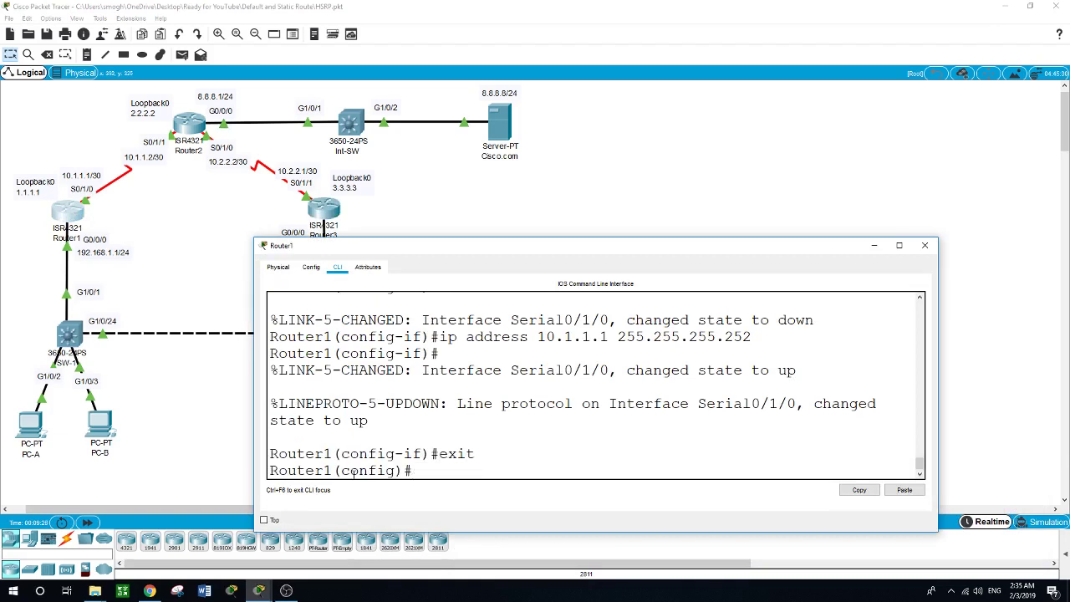
pyautogui.write('exit')
pyautogui.press('Return')
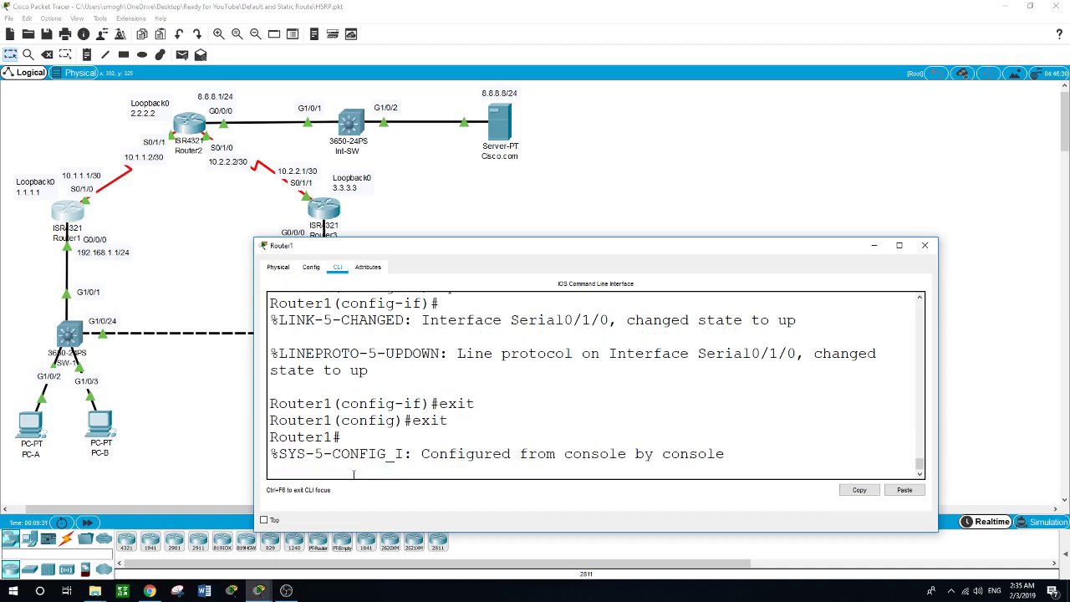
pyautogui.press('Return')
# Show the brief IP interface summary on Router1 and review each interface's address and status
pyautogui.write('show ')
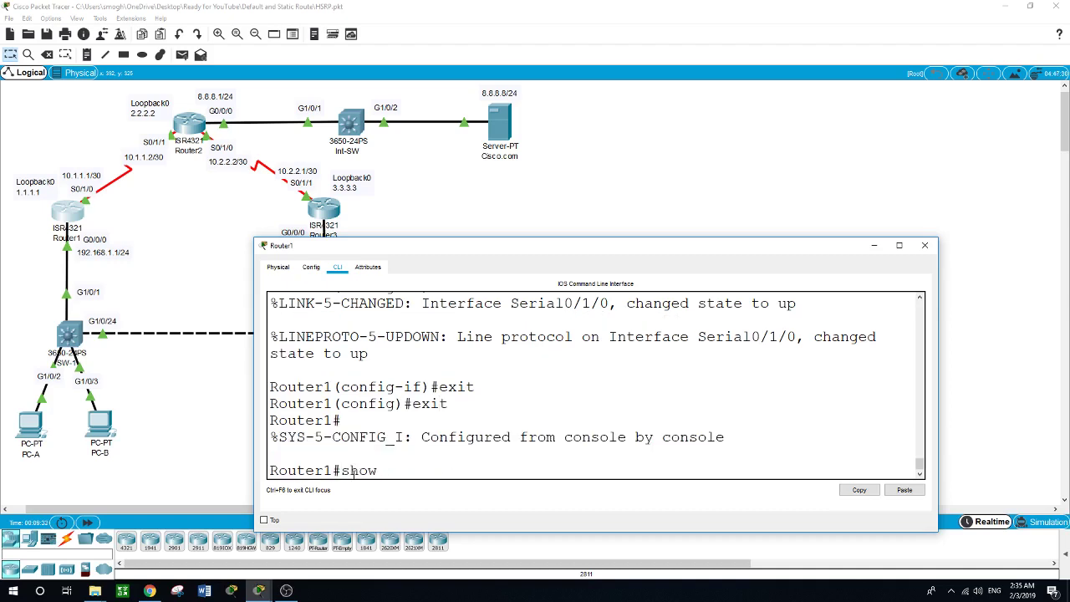
pyautogui.write('ip int brief')
pyautogui.press('Return')
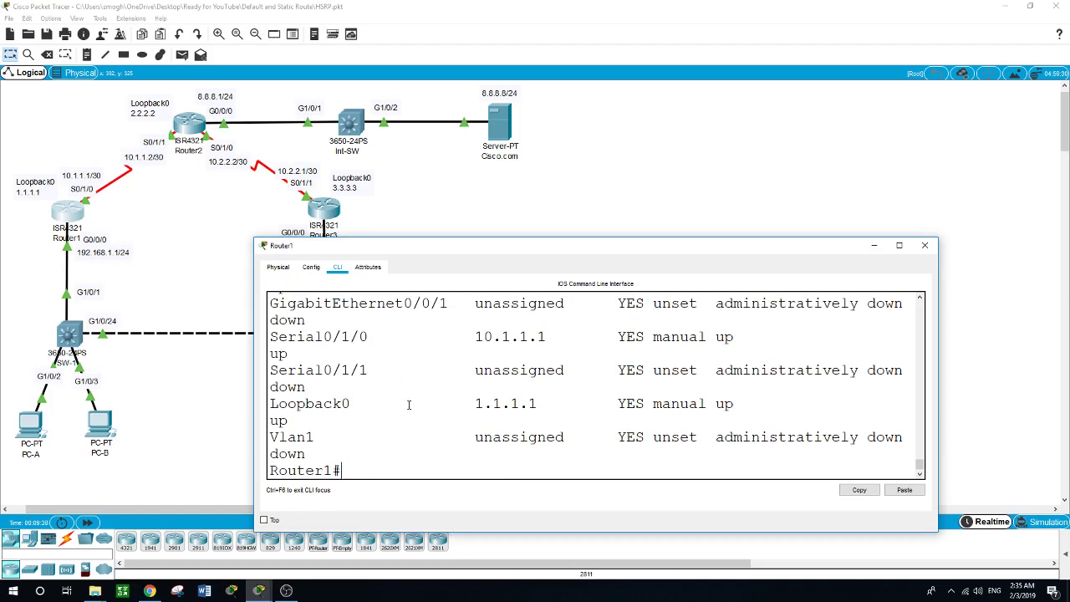
pyautogui.scroll(1, 409, 404)
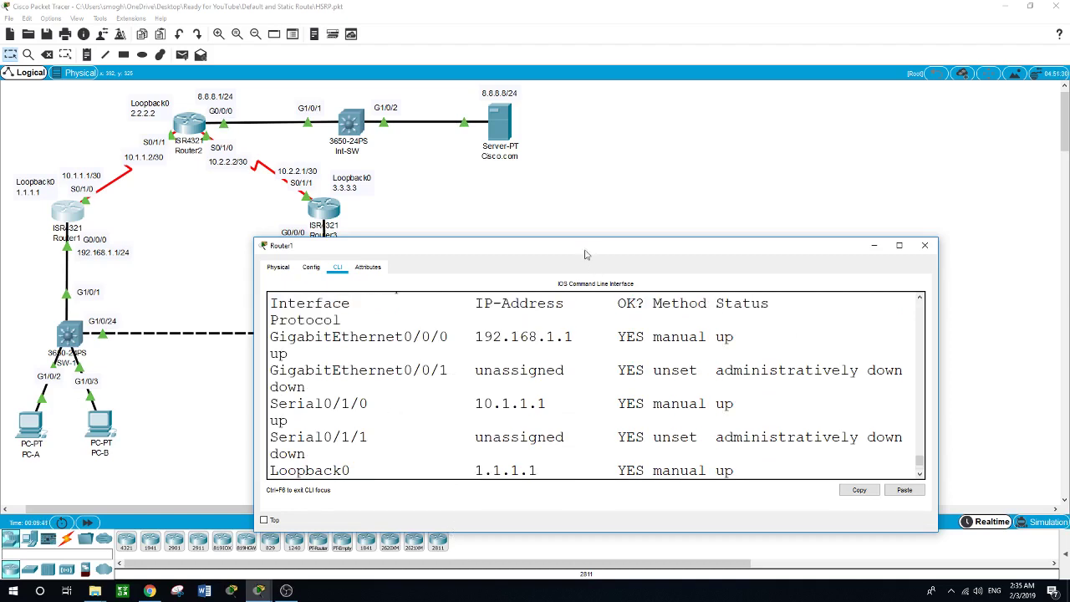
pyautogui.moveTo(577, 240); pyautogui.dragTo(590, 161)
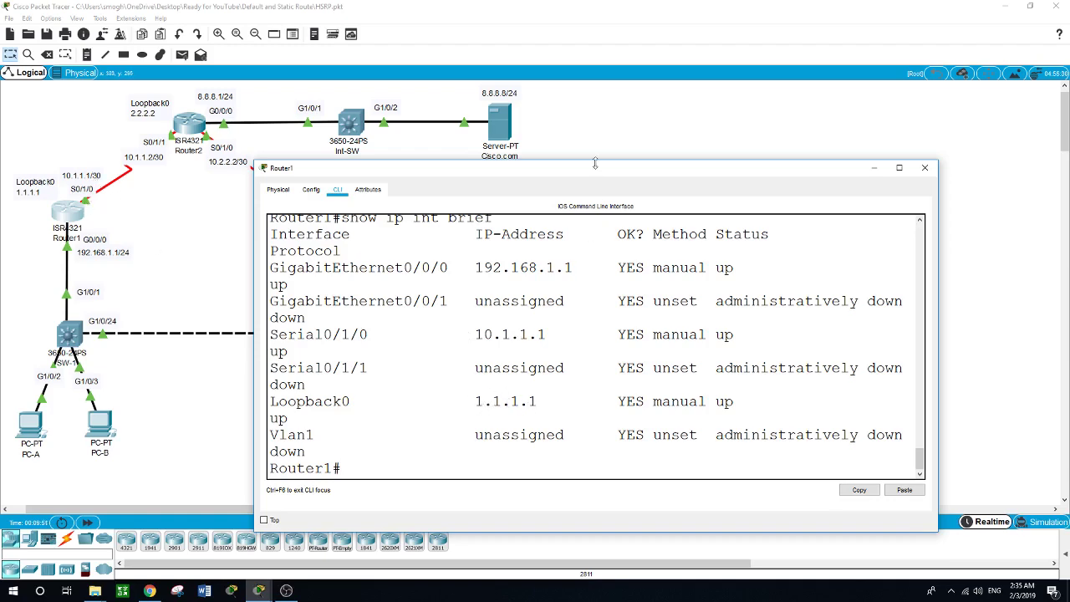
pyautogui.moveTo(597, 160); pyautogui.dragTo(595, 239)
pyautogui.scroll(-2, 576, 440)
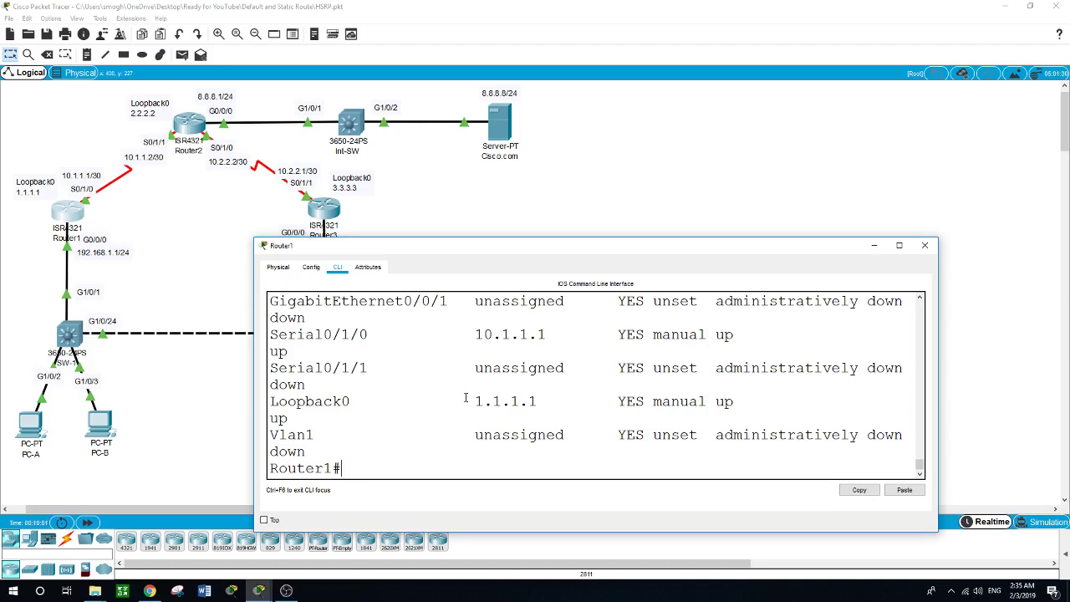
# Ping 10.1.1.2 and Router2's loopback 2.2.2.2 from Router1 to test connectivity
pyautogui.write('ping 10.1.1.2')
pyautogui.press('Return')
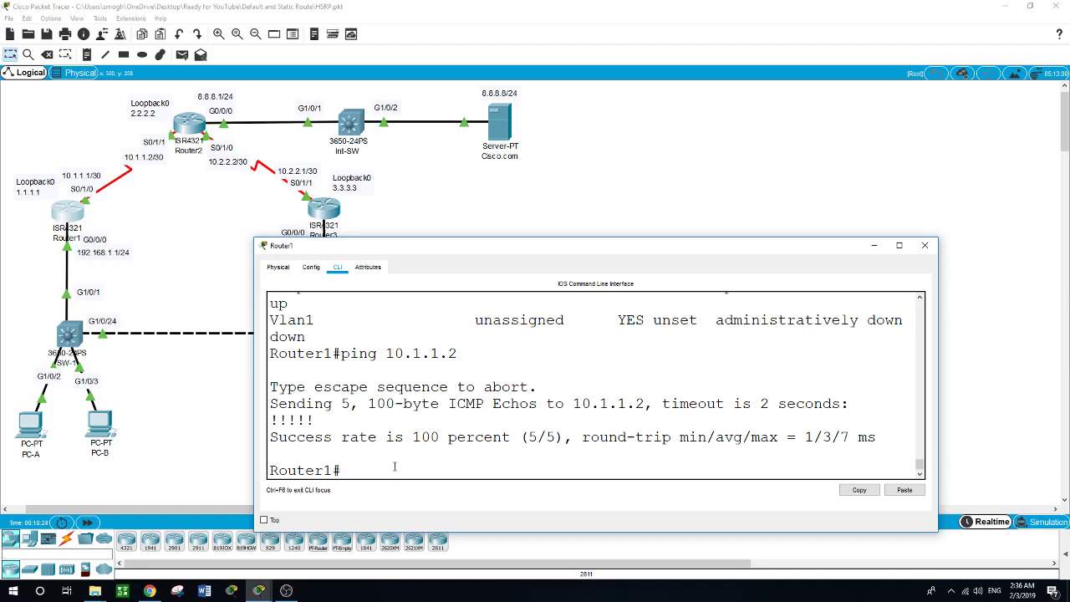
pyautogui.write('ping 2.2.2.2')
pyautogui.press('Return')
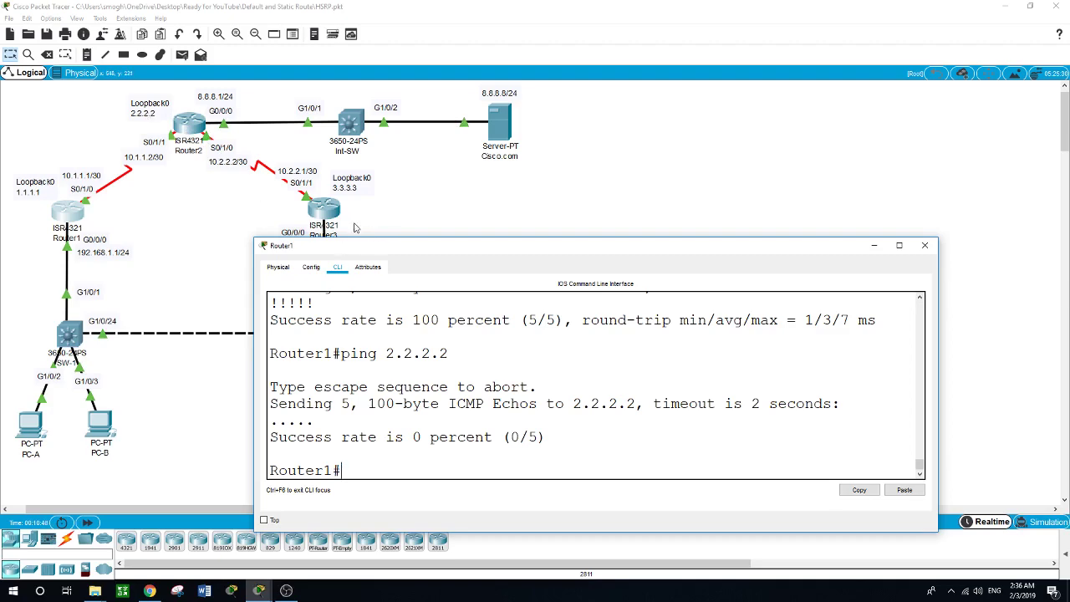
pyautogui.moveTo(364, 248); pyautogui.dragTo(373, 296)
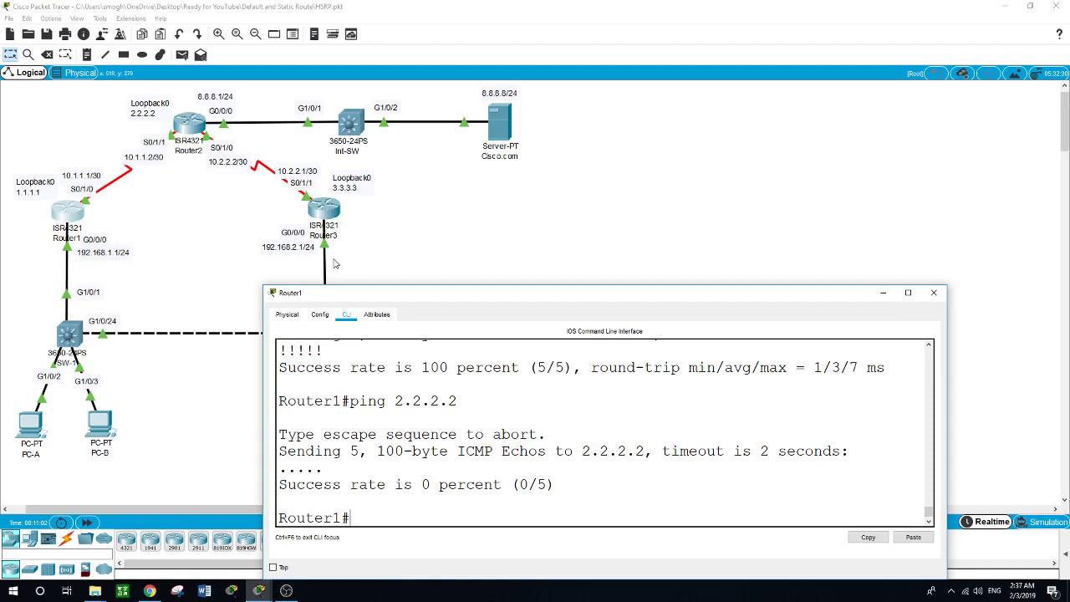
pyautogui.moveTo(470, 294); pyautogui.dragTo(436, 219)
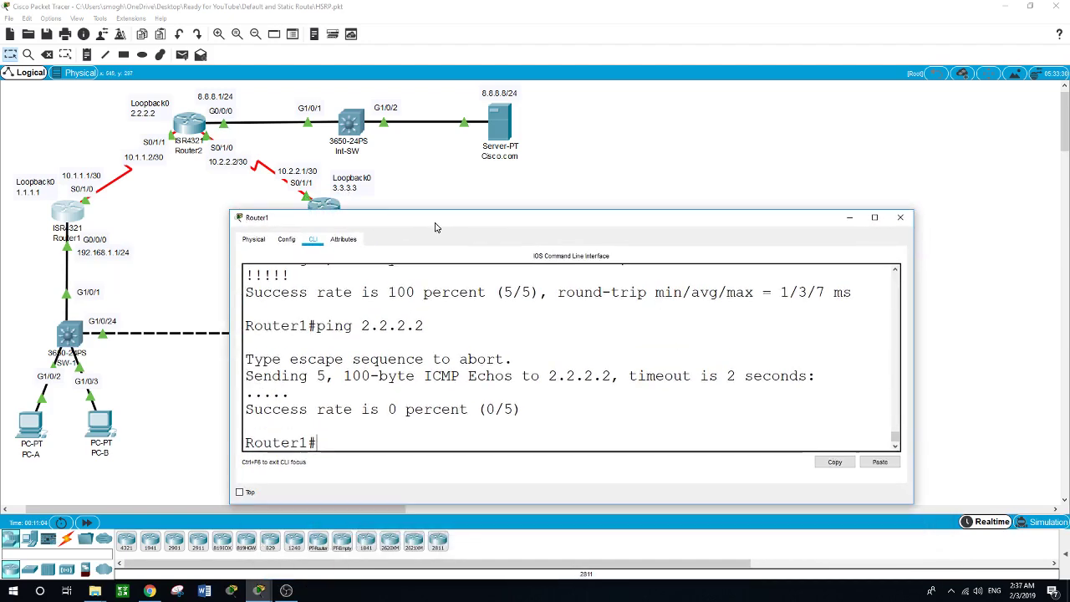
# Add a static route on Router1 to 2.2.2.2 with mask 255.255.255.255 through next hop 10.1.1.2 and exit configuration mode
pyautogui.click(392, 441)
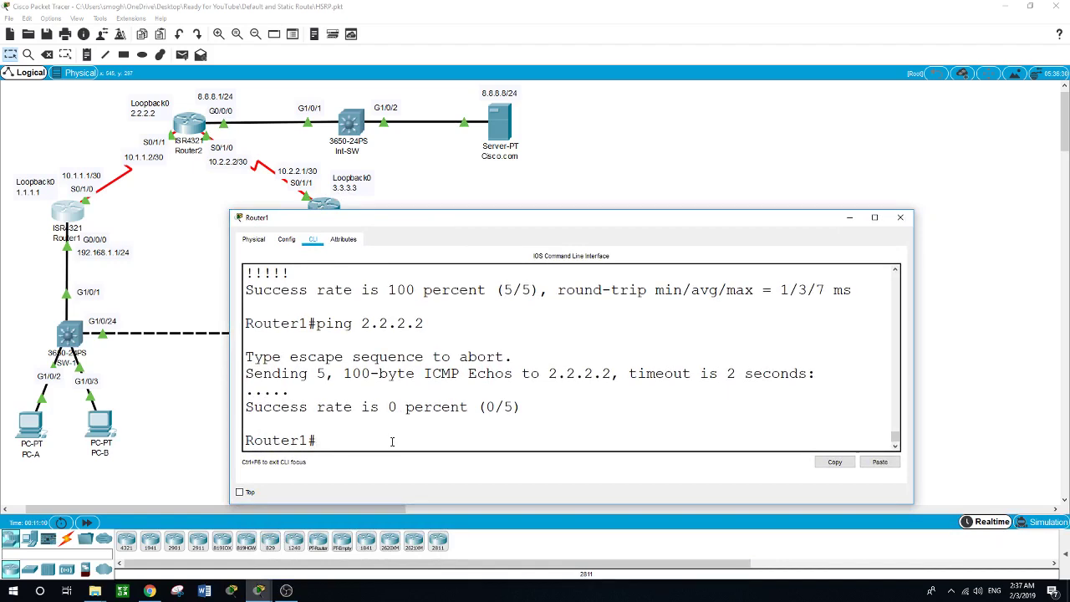
pyautogui.write('conf t')
pyautogui.press('Return')
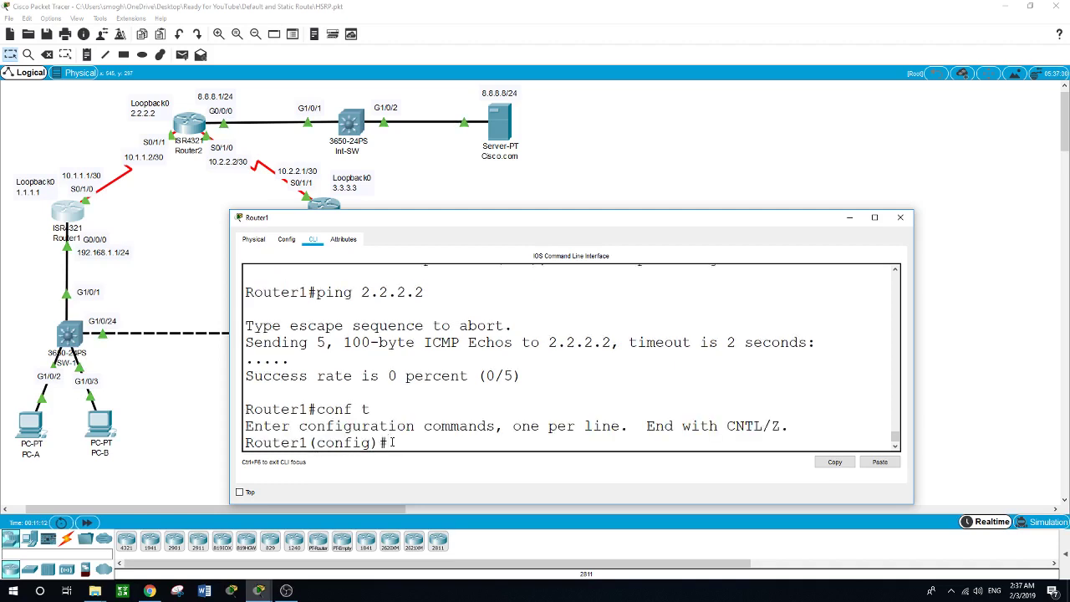
pyautogui.write('ip route 2.2.2.2 255.255.255.255')
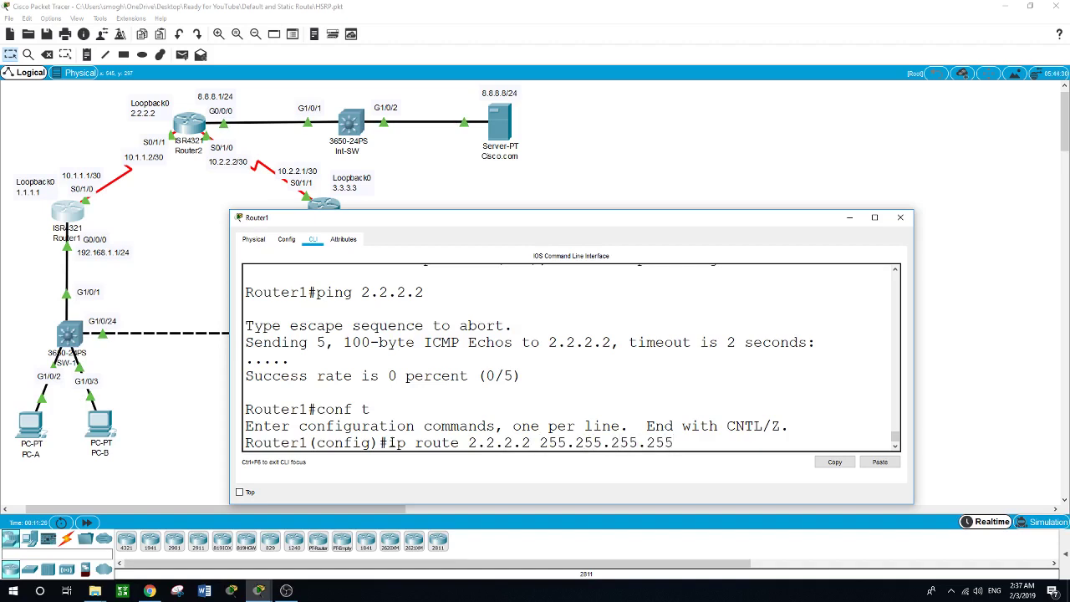
pyautogui.press('BackSpace')
pyautogui.write('5')
pyautogui.write('?')
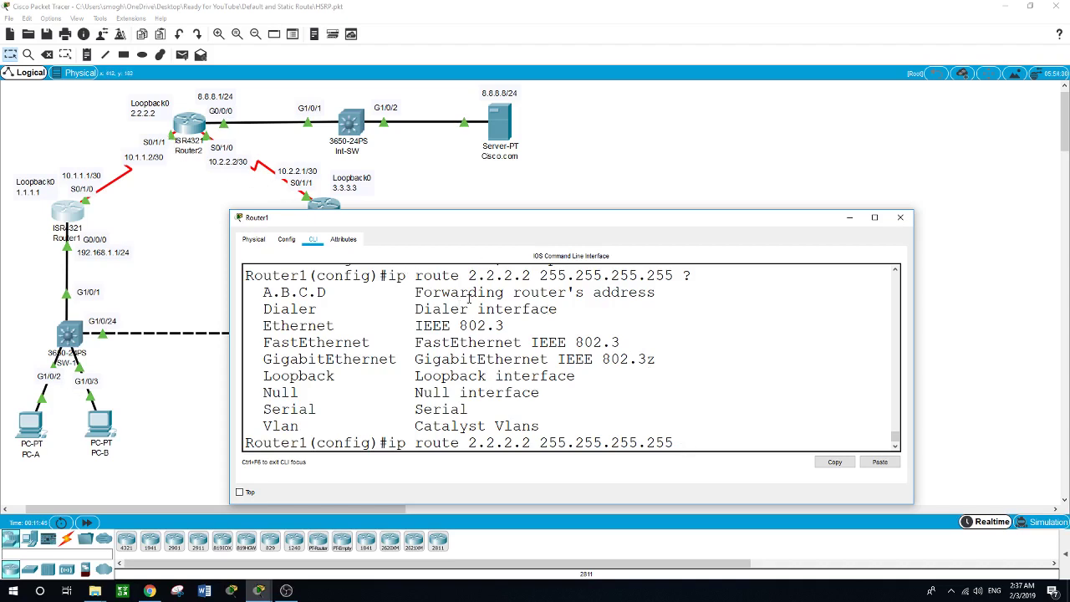
pyautogui.write('10.1.1.2')
pyautogui.press('Return')
pyautogui.write('exit')
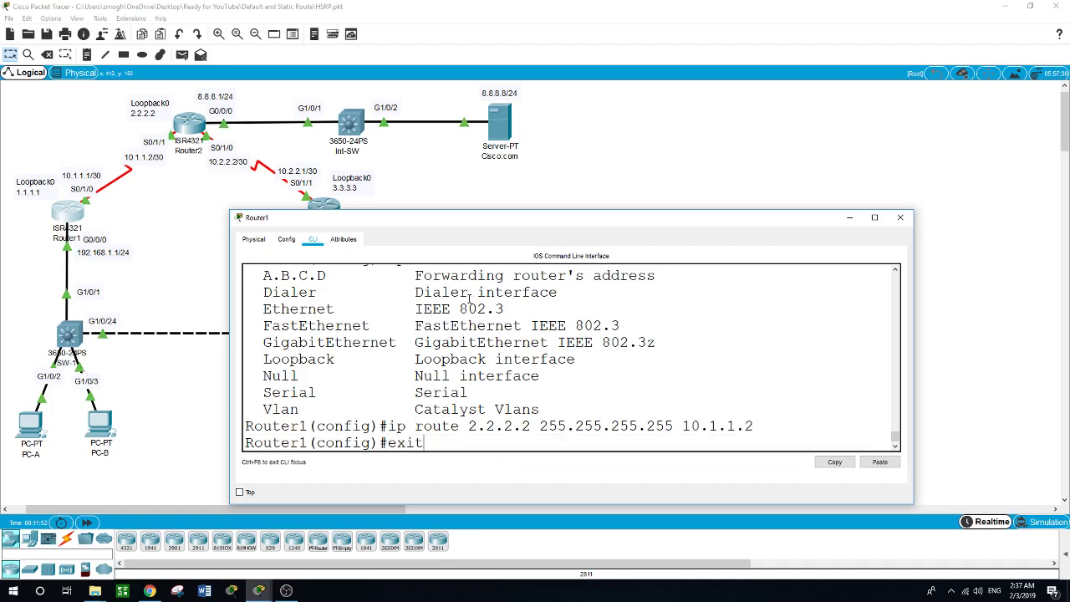
pyautogui.press('Return')
# Ping Router2's loopback 2.2.2.2 from Router1 to test the new static route
pyautogui.press('Return')
pyautogui.write('ping')
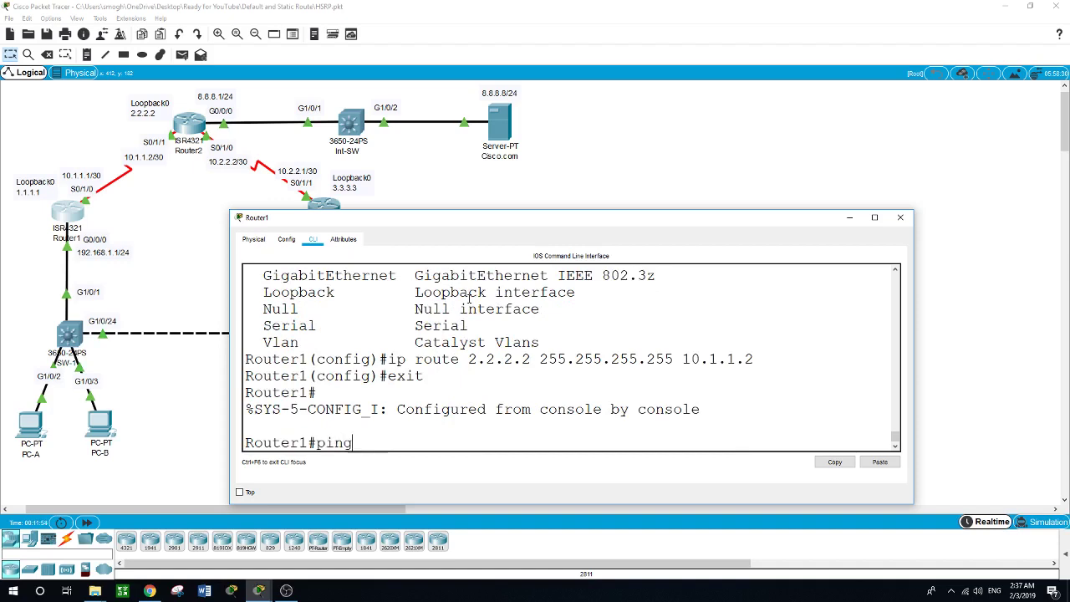
pyautogui.write(' 2.2.2.2')
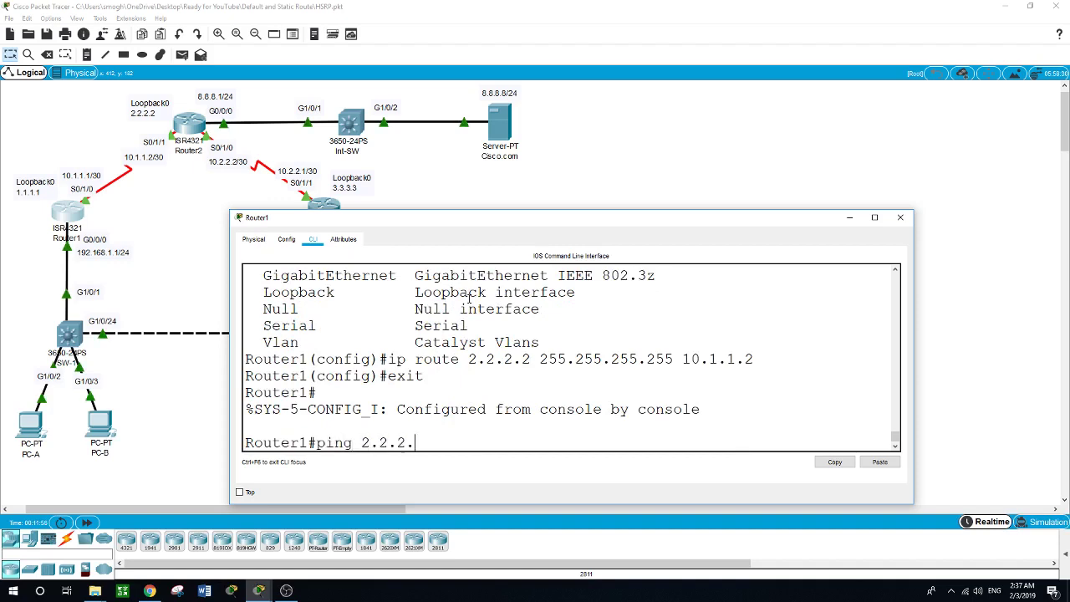
pyautogui.press('Return')
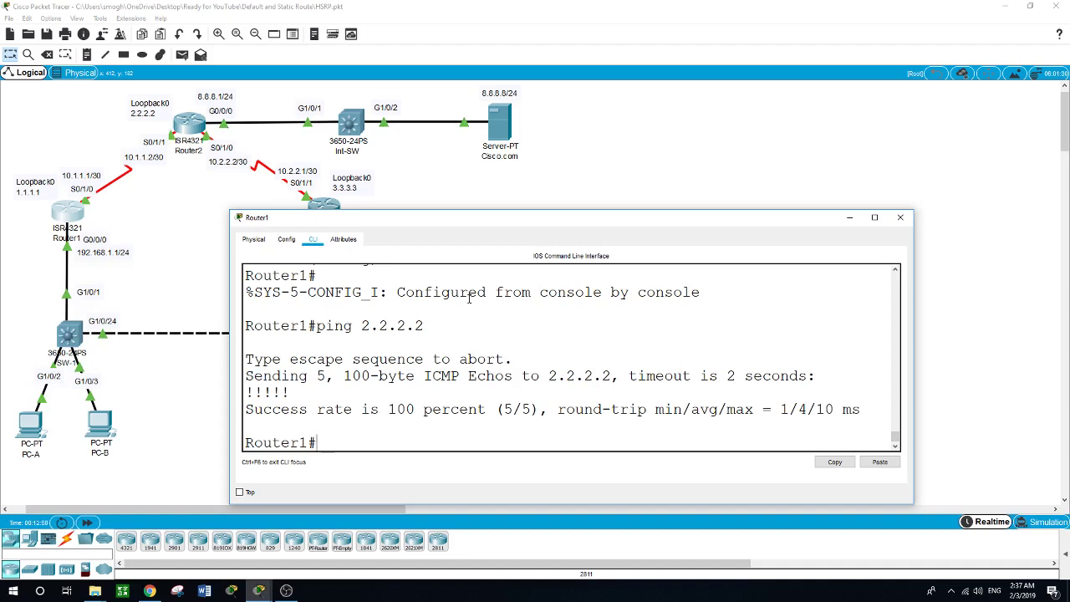
# Ping 8.8.8.1 from Router1 and display its IP routing table
pyautogui.write('ping 8.8.8.1')
pyautogui.press('Return')
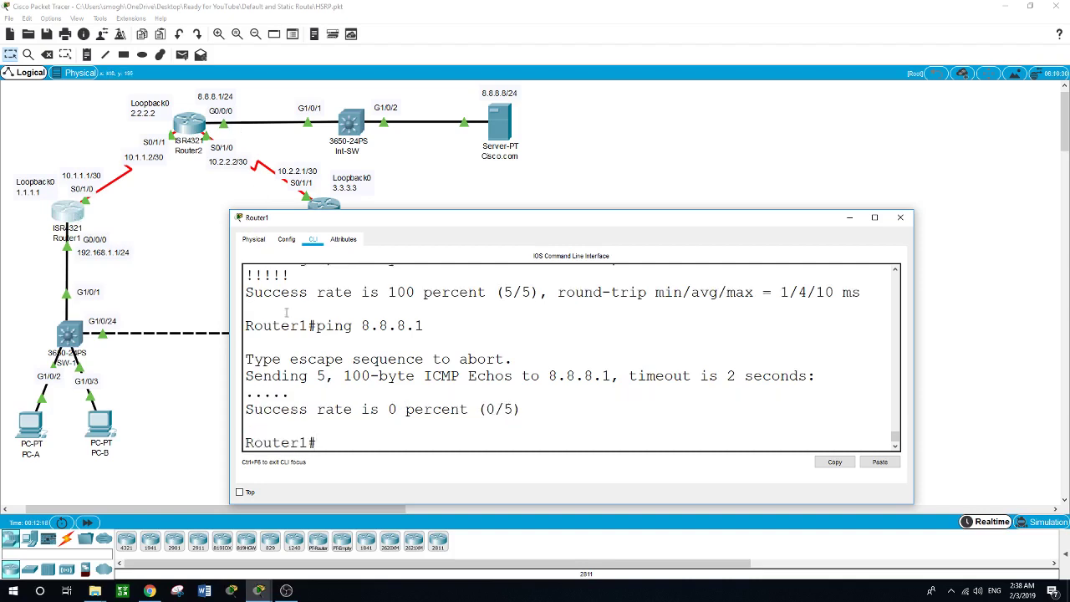
pyautogui.write('show ip route')
pyautogui.press('Return')
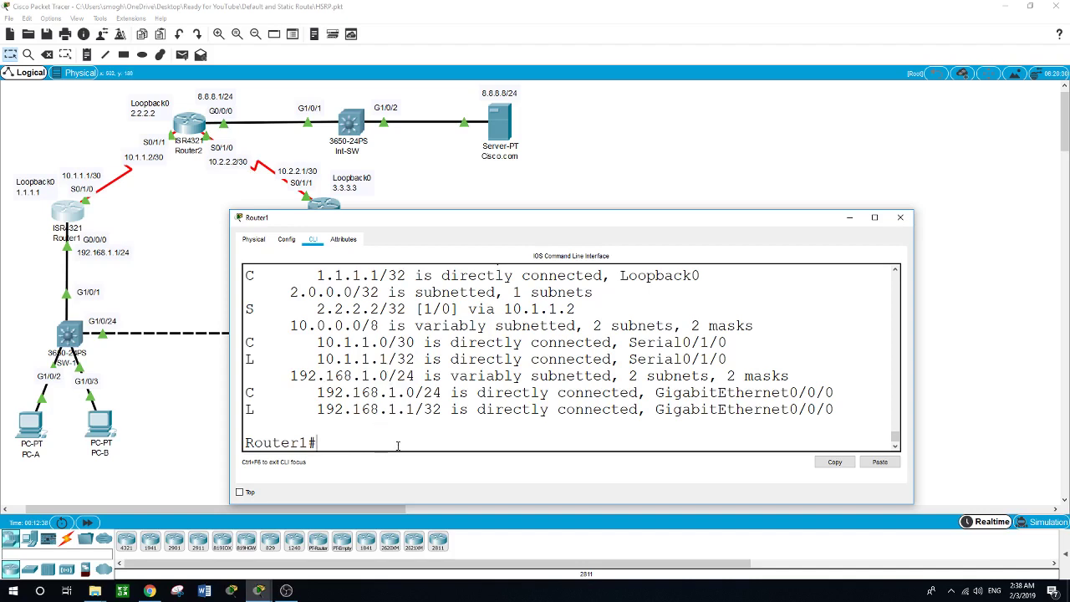
# Add a static route on Router1 to 8.8.8.0 with mask 255.255.255.0 through next hop 10.1.1.2 and exit configuration mode
pyautogui.write('conf t')
pyautogui.press('Return')
pyautogui.write('ip route ')
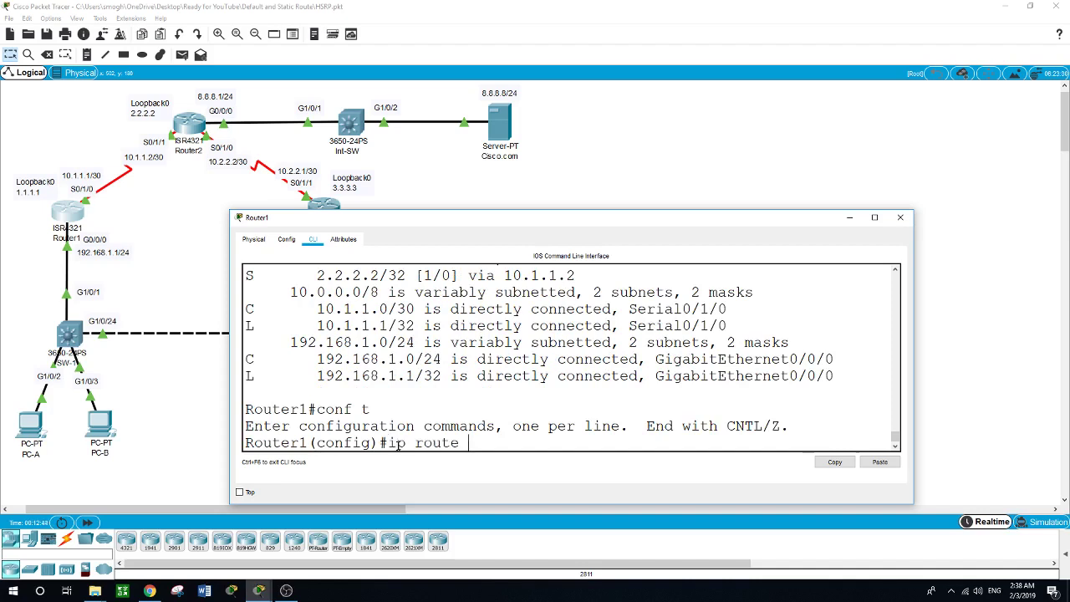
pyautogui.write('8.8.8.0 255.255.2')
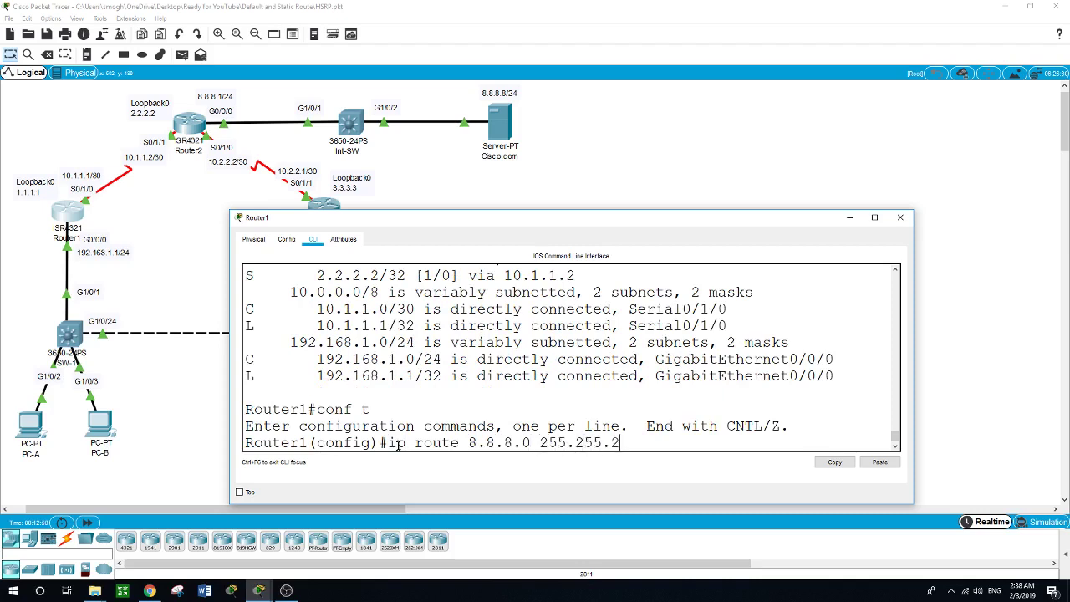
pyautogui.write('55.0 10.1.1.2')
pyautogui.press('Return')
pyautogui.write('er1(config)#e')
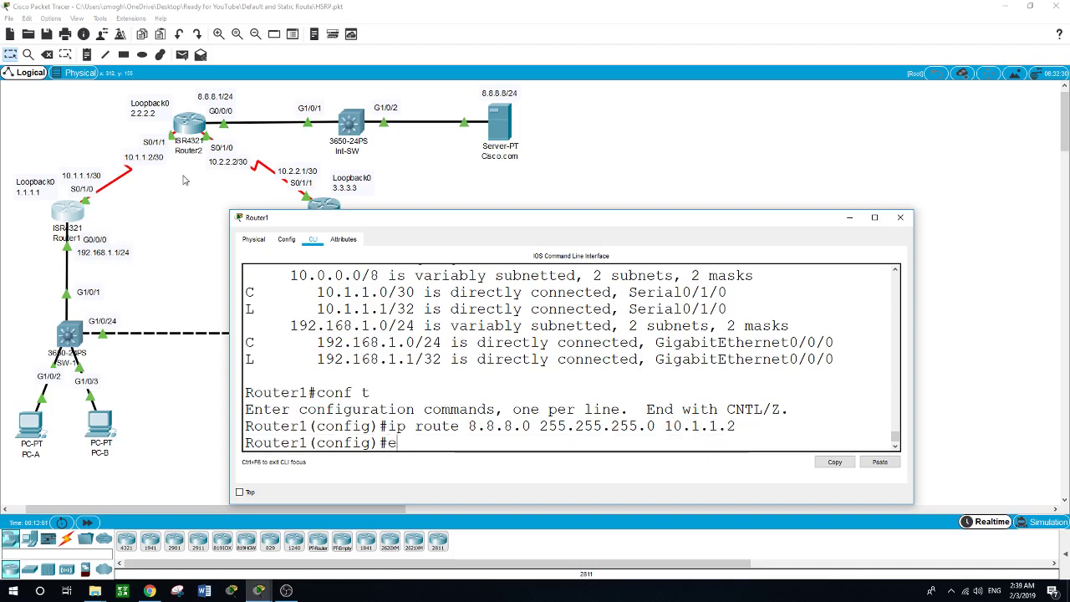
pyautogui.write('xit')
pyautogui.press('Return')
pyautogui.press('Return')
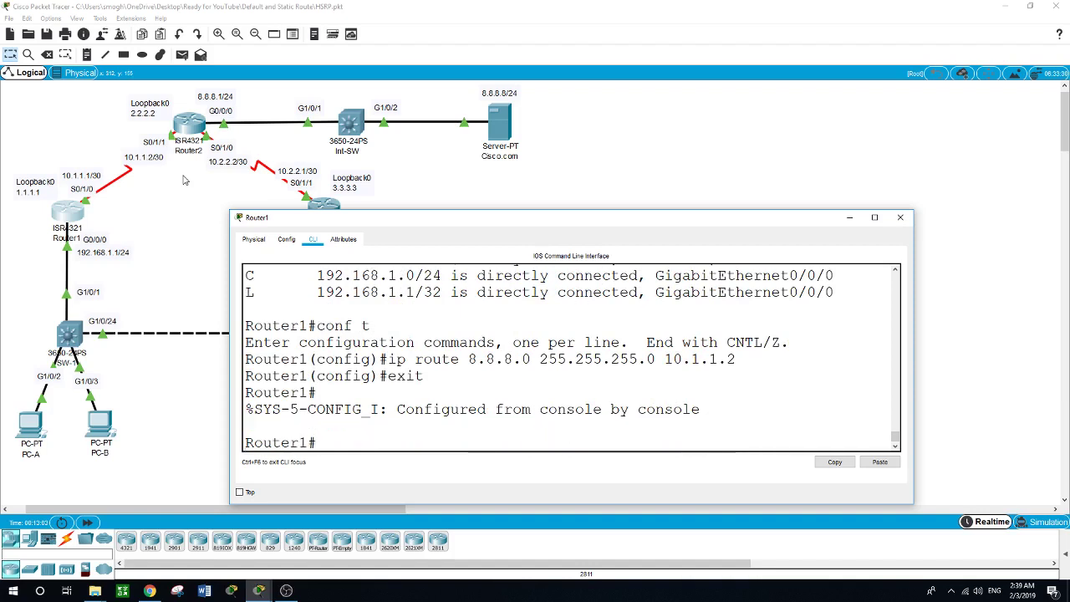
# Ping 8.8.8.1 from Router1 again to test the route to the 8.8.8.0 network
pyautogui.write('show ip route')
pyautogui.press('Up')
pyautogui.press('Return')
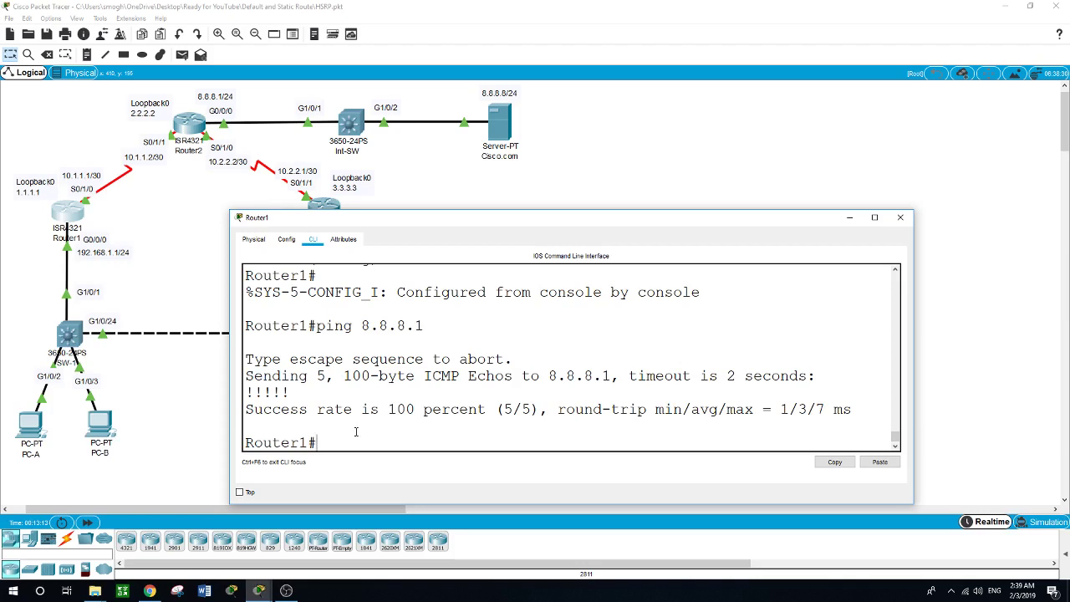
# Add a static route on Router1 to 10.2.2.0 with mask 255.255.255.252 through next hop 10.1.1.2 and exit configuration mode
pyautogui.write('conf t')
pyautogui.press('Return')
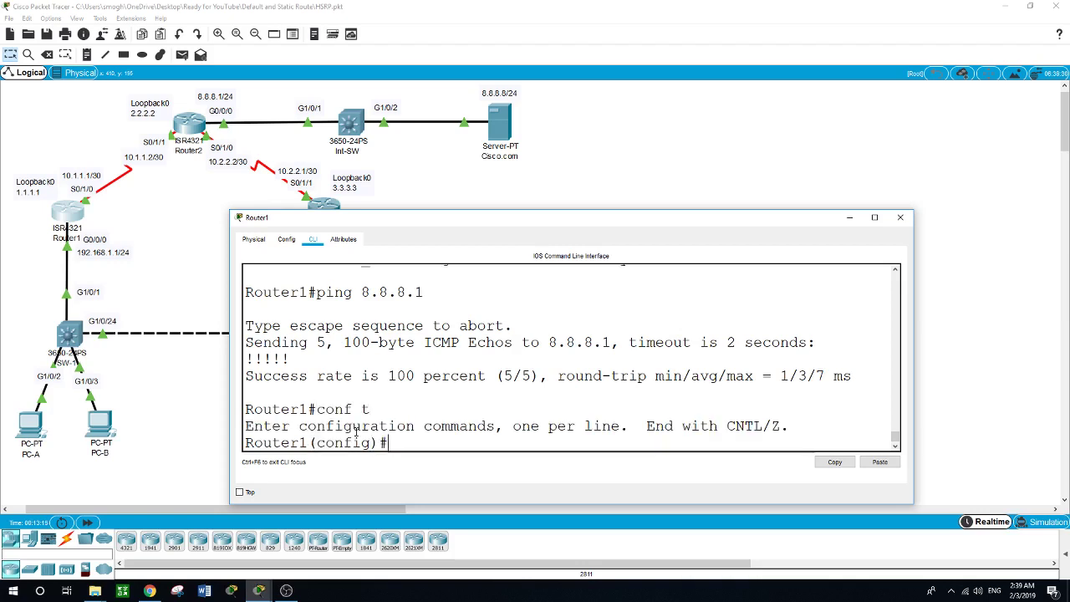
pyautogui.write('ip route 10')
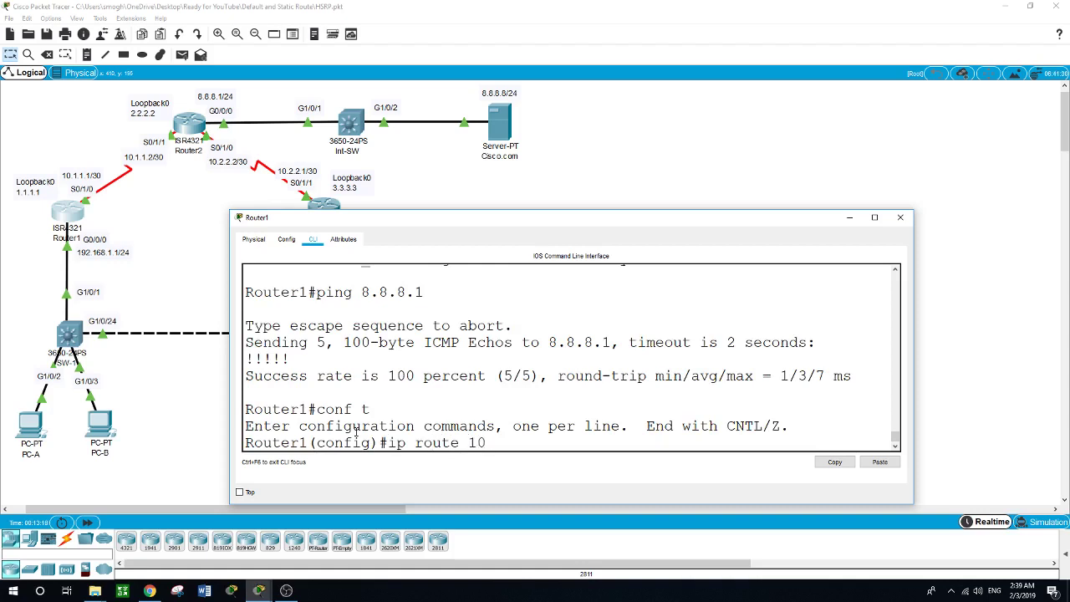
pyautogui.write('.2.2.0 255.255.255.252 ')
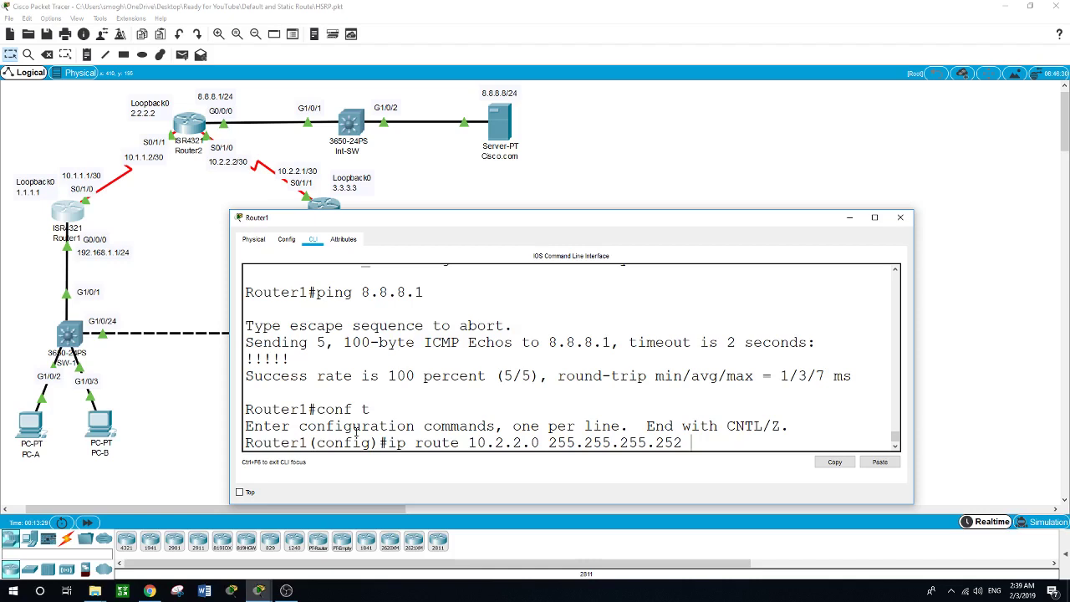
pyautogui.write('10.1.1.2')
pyautogui.press('Return')
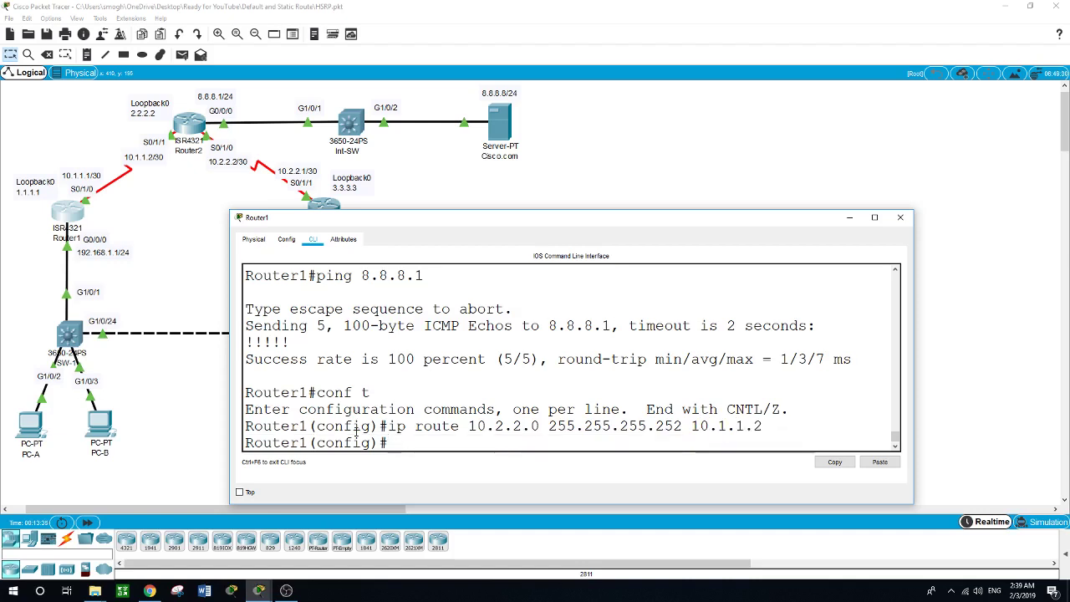
pyautogui.write('exit')
pyautogui.press('Return')
# Ping 10.2.2.2 from Router1 and move its window clear of Router3 in the topology
pyautogui.write('ping')
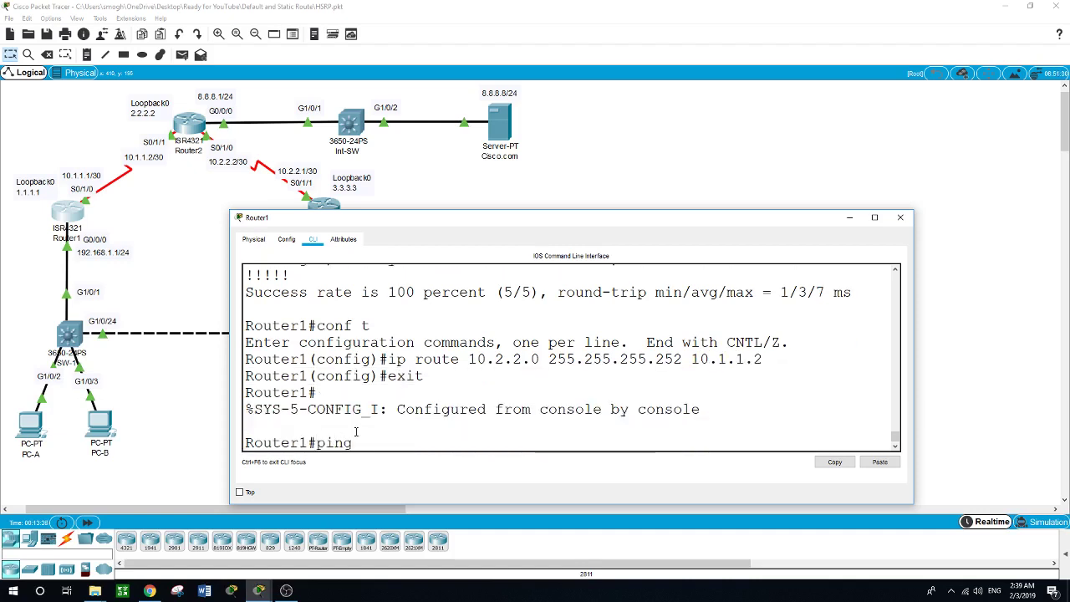
pyautogui.write(' 10.2.2.2')
pyautogui.press('Return')
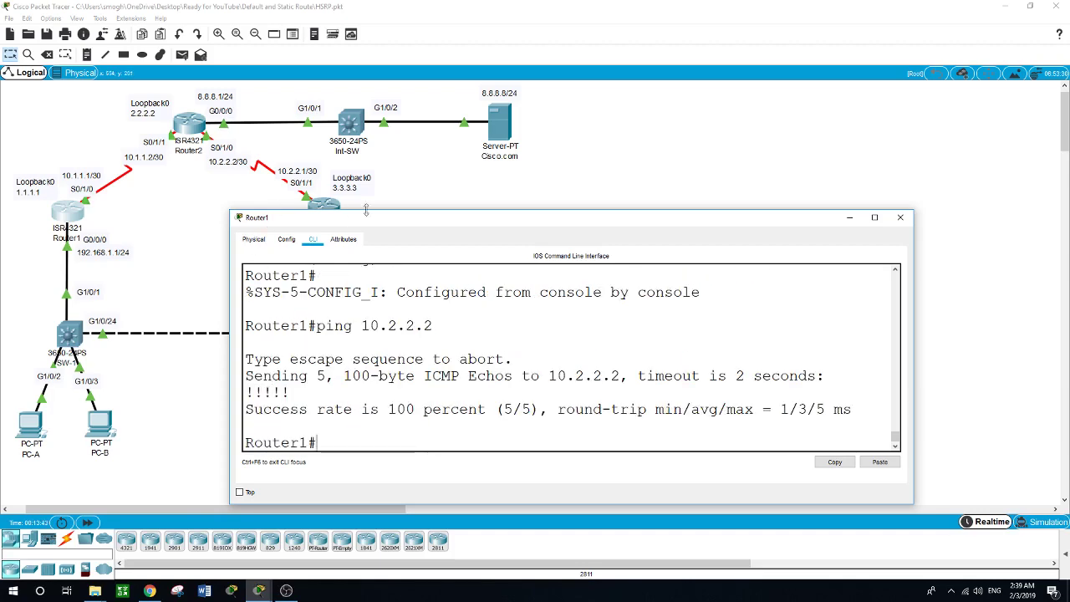
pyautogui.moveTo(401, 222); pyautogui.dragTo(510, 201)
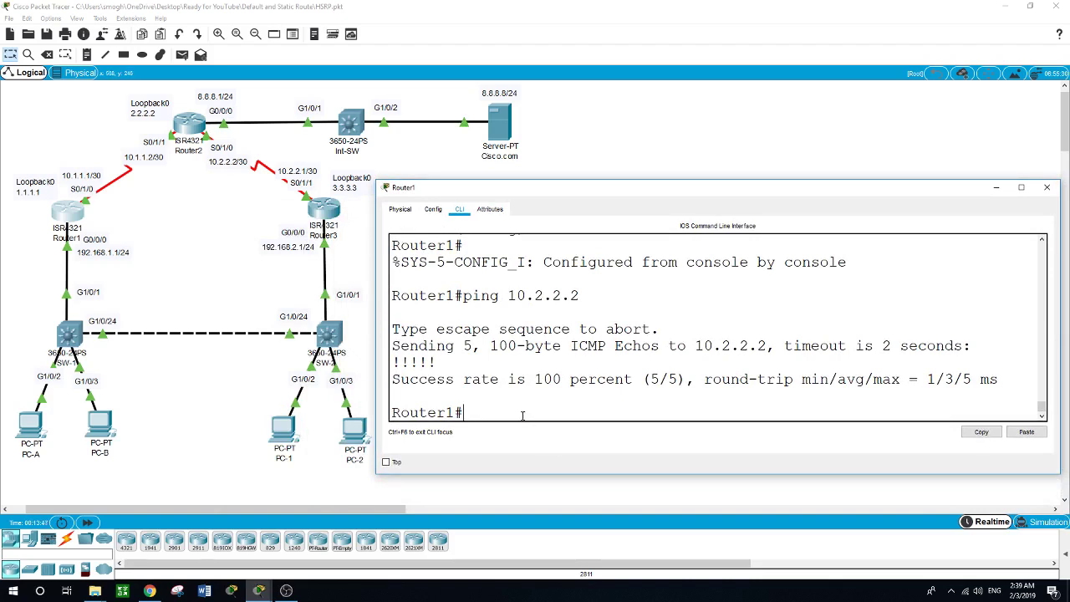
# Enter configuration mode on Router1 and add a static route to 3.3.3.3 with mask 255.255.255.255 through next hop 10.1.1.2
pyautogui.write('conf t')
pyautogui.press('Return')
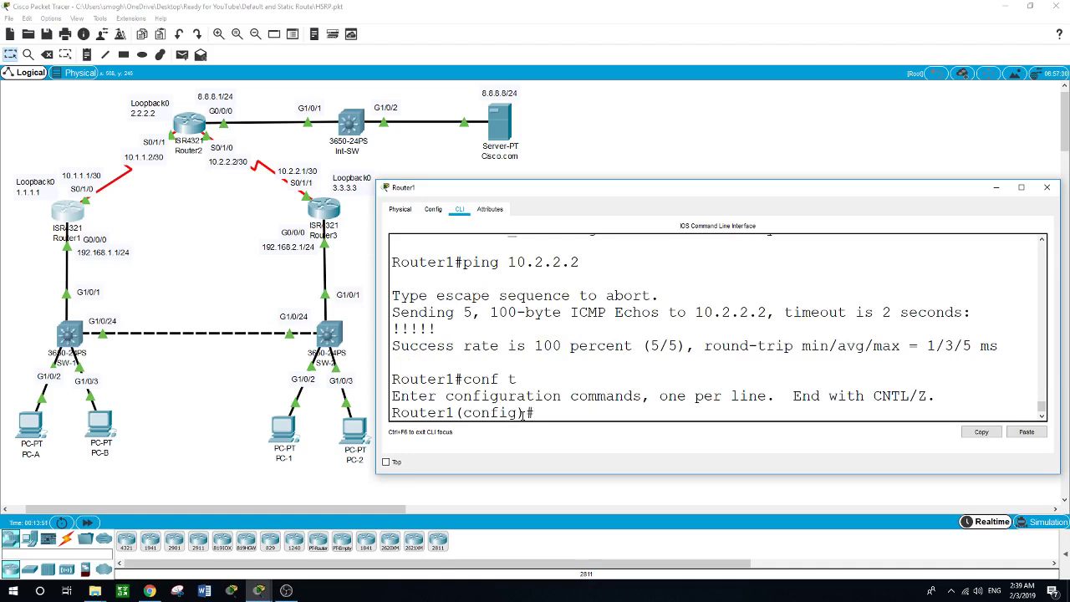
pyautogui.write('ip route 3.3.3.3 255.2')
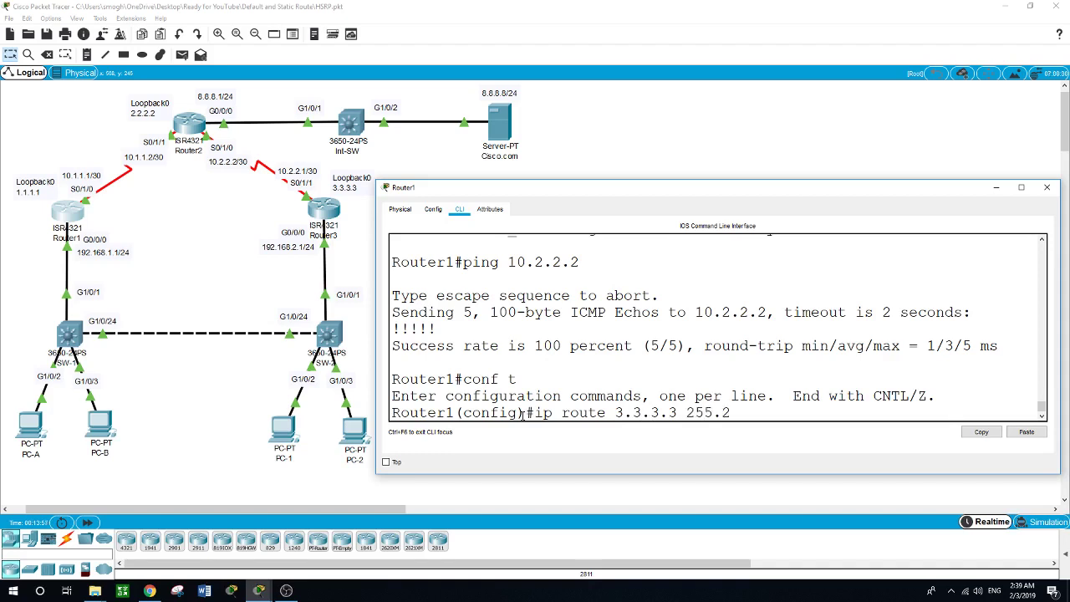
pyautogui.write('55.255.255')
pyautogui.write('10.1.1.2')
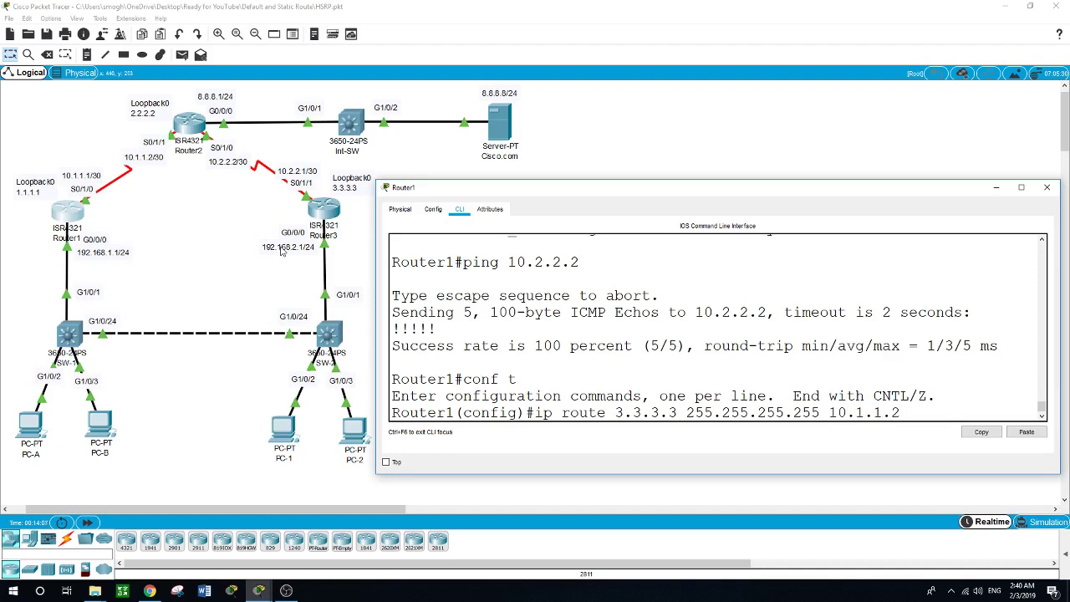
pyautogui.press('Return')
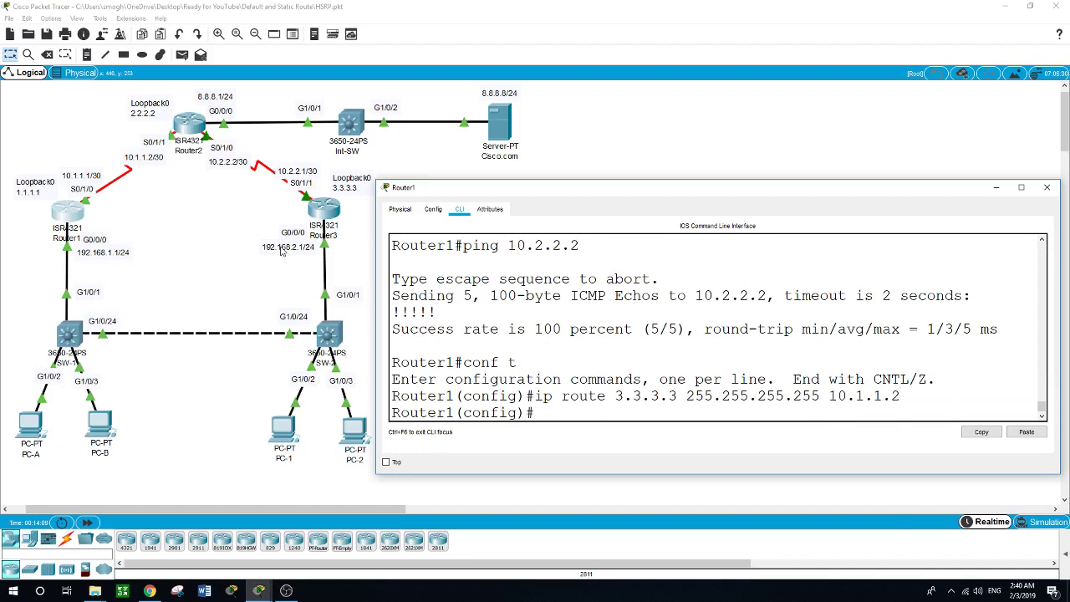
# Add a static route on Router1 to 192.168.2.0 with mask 255.255.255.0 through next hop 10.1.1.2 and exit configuration mode
pyautogui.write('ip route 192.168.2.0')
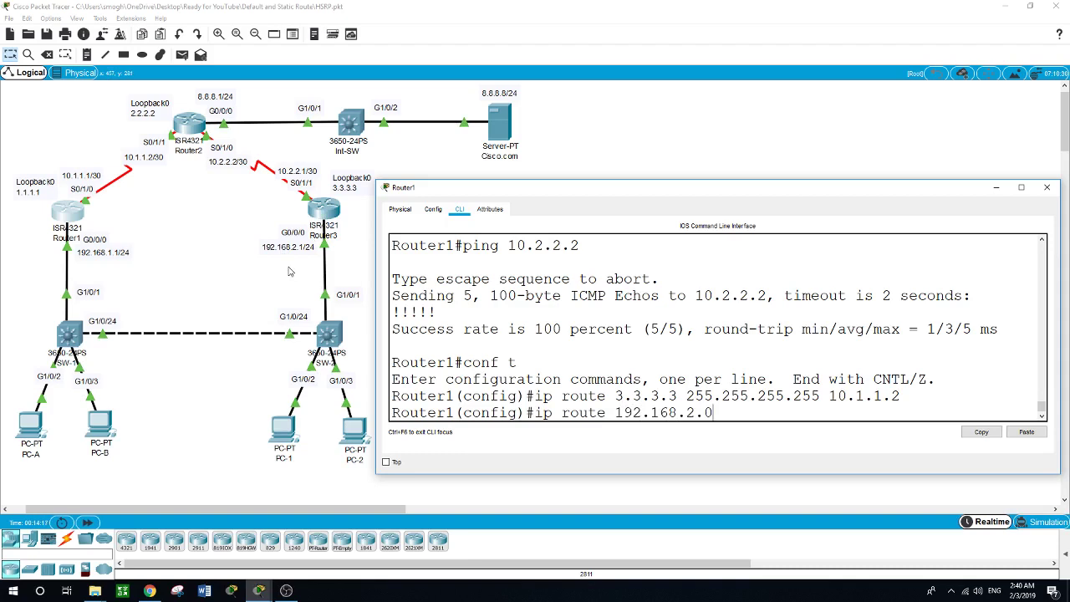
pyautogui.write(' 255.255.255.0 10.1.')
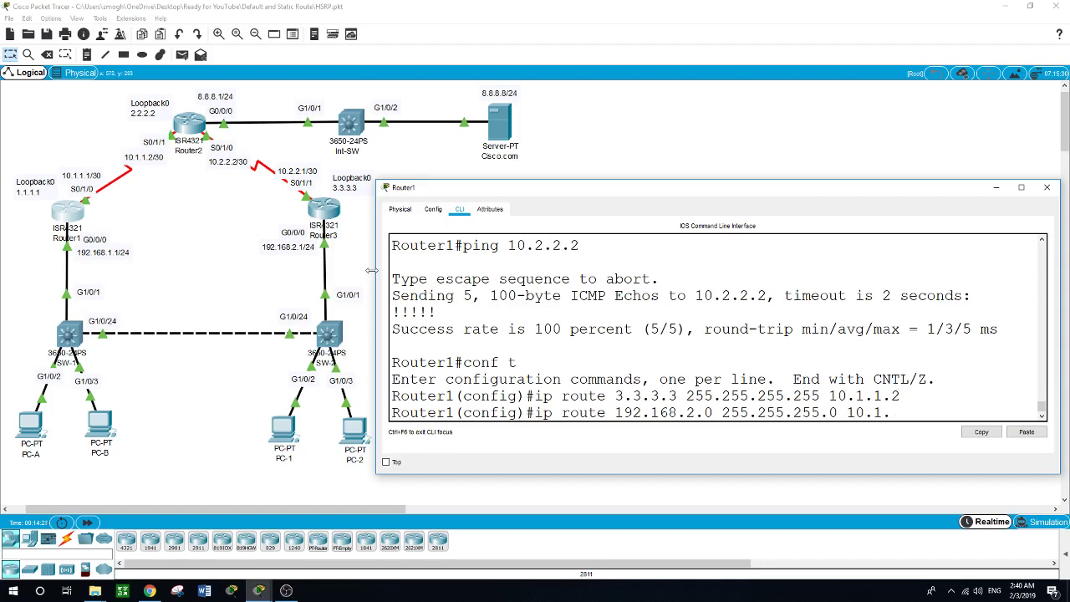
pyautogui.write('1.2')
pyautogui.press('Return')
pyautogui.write('er1(config)#e')
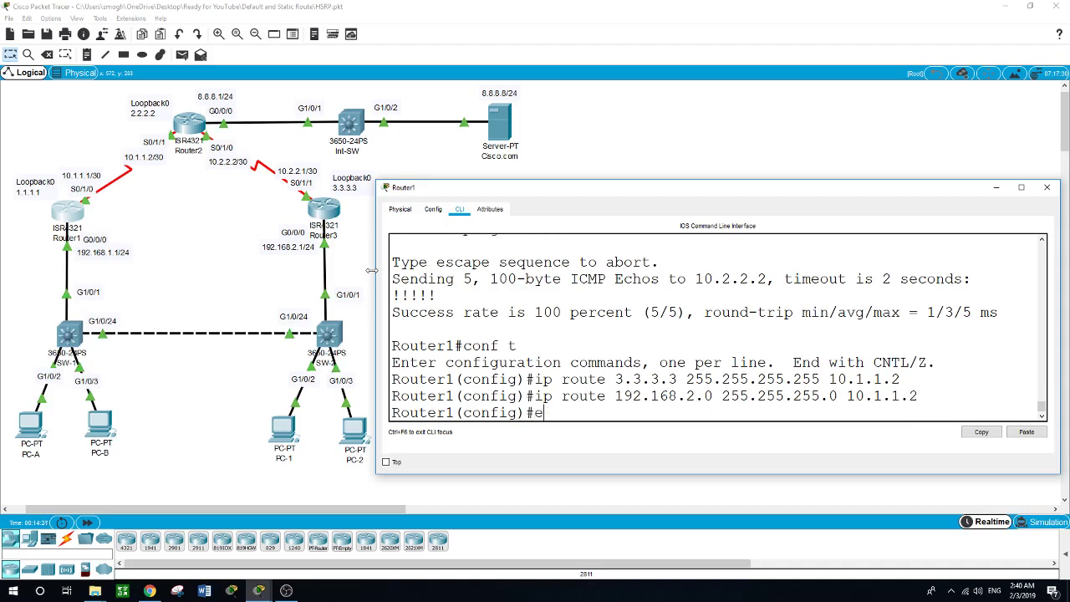
pyautogui.write('xit')
pyautogui.press('Return')
# Ping 3.3.3.3 from Router1 to test the path to Router3's loopback
pyautogui.write('ping')
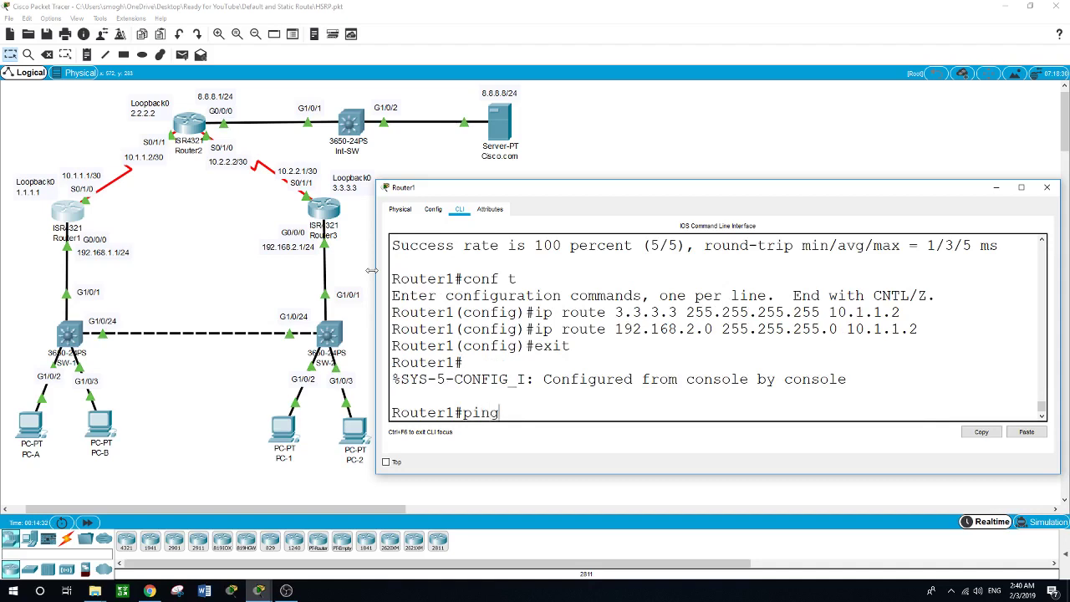
pyautogui.write(' 3.3.3.3')
pyautogui.press('Return')
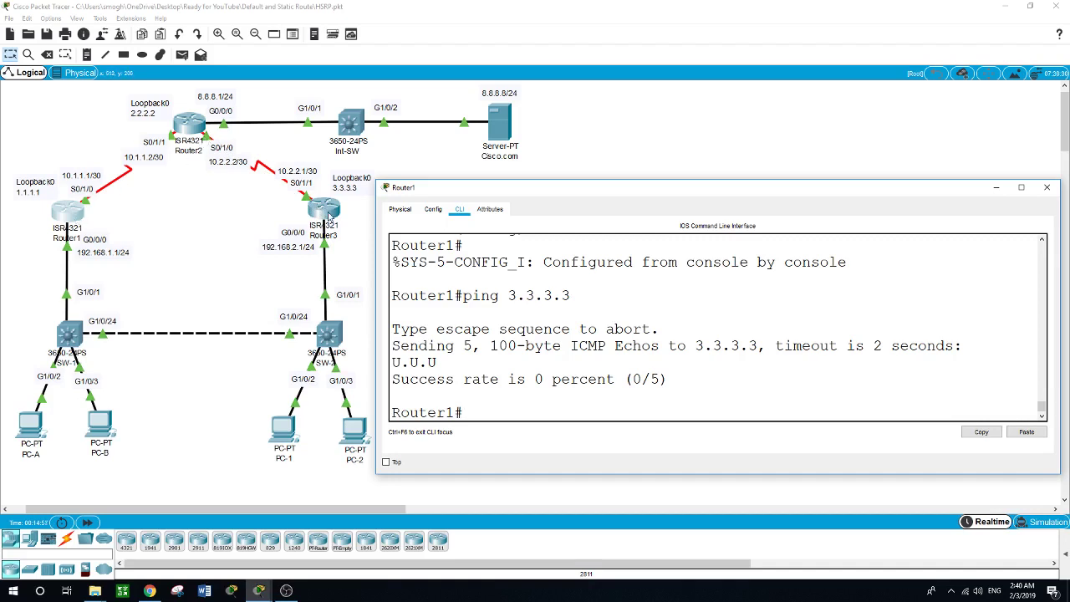
# Open Router3's command line and exit interface and global configuration modes
pyautogui.click(339, 208)
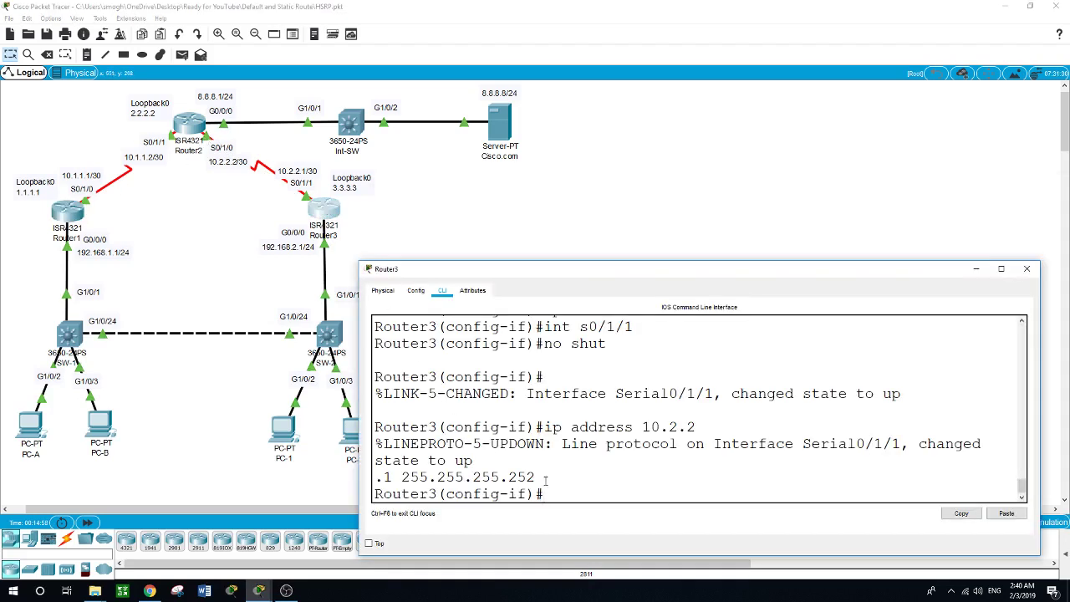
pyautogui.write('exot')
pyautogui.press('BackSpace')
pyautogui.press('BackSpace')
pyautogui.write('it')
pyautogui.press('Return')
pyautogui.write('exit')
pyautogui.press('Return')
# Display Router3's IP routing table and enlarge its window to show more of the entries
pyautogui.write('sho')
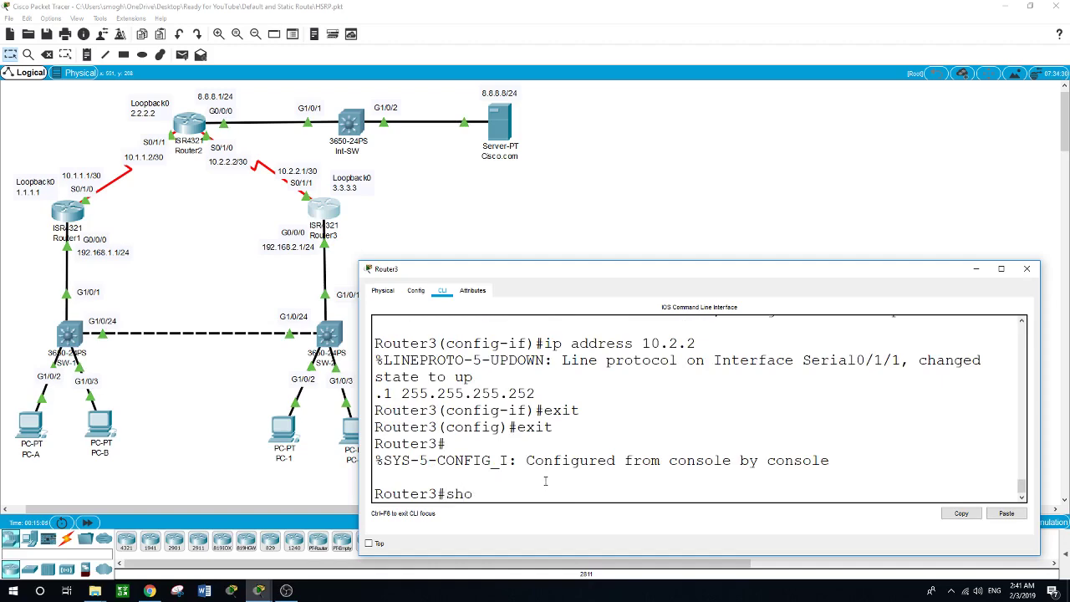
pyautogui.write('w ip route')
pyautogui.press('Return')
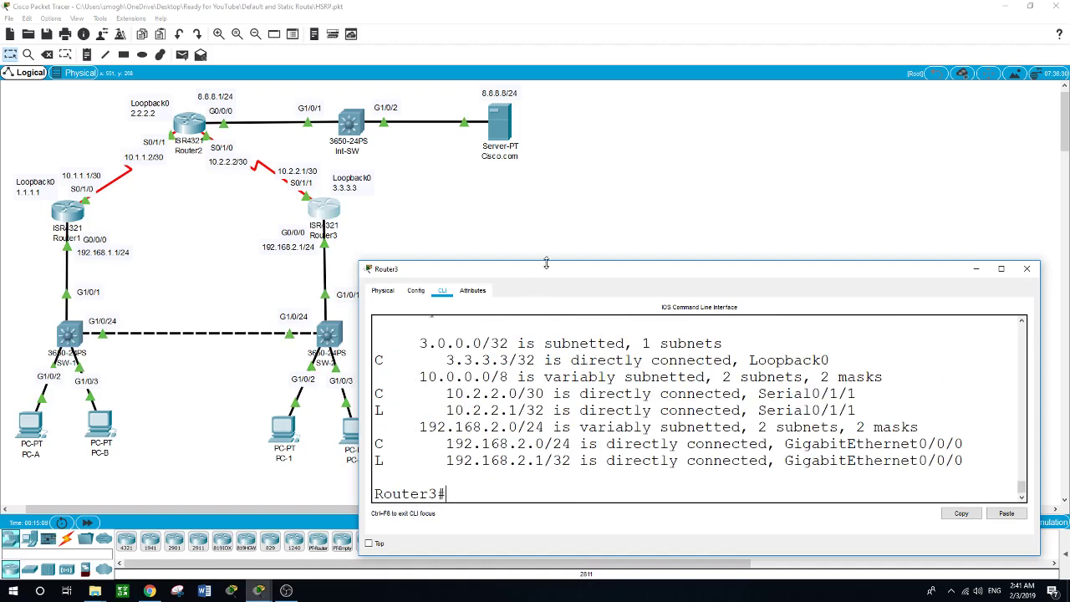
pyautogui.moveTo(549, 265); pyautogui.dragTo(548, 230)
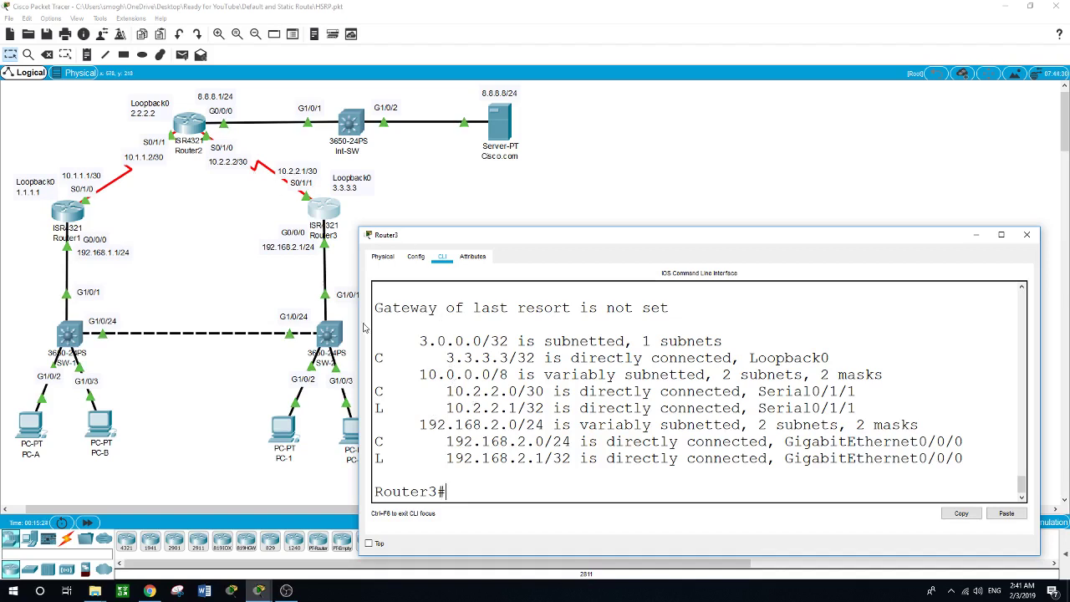
# Display Router1's full IP routing table and examine its static routes to the remote networks
pyautogui.click(62, 213)
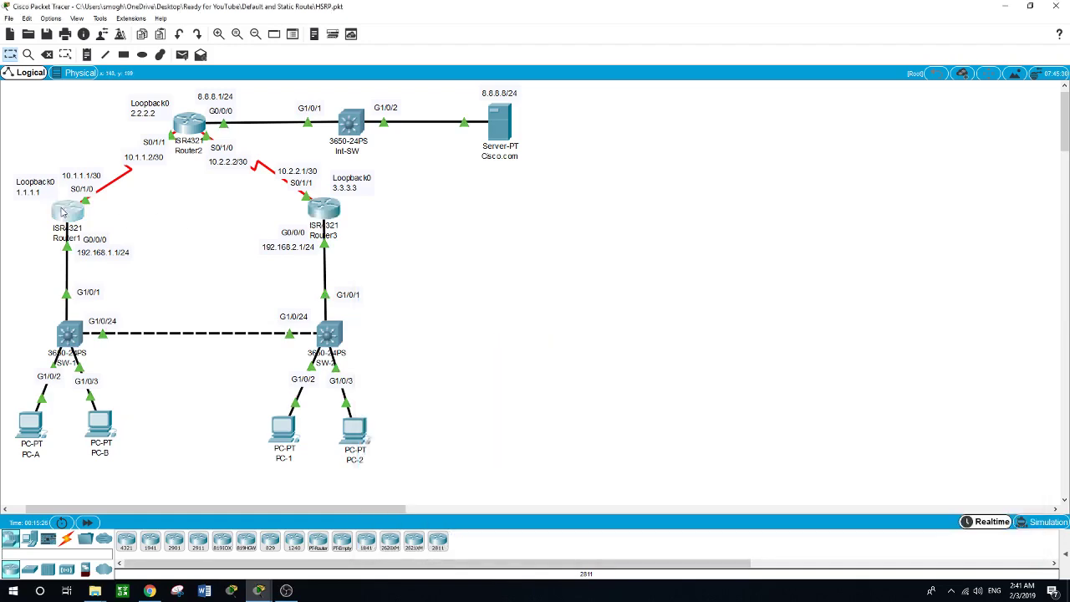
pyautogui.write('sho')
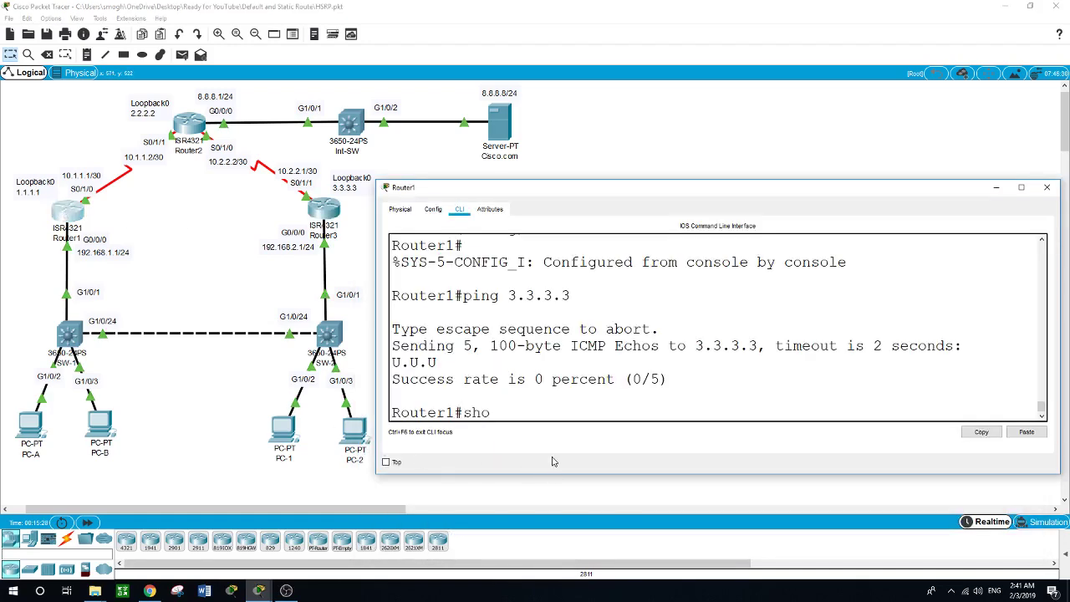
pyautogui.write('w ip ro')
pyautogui.press('Return')
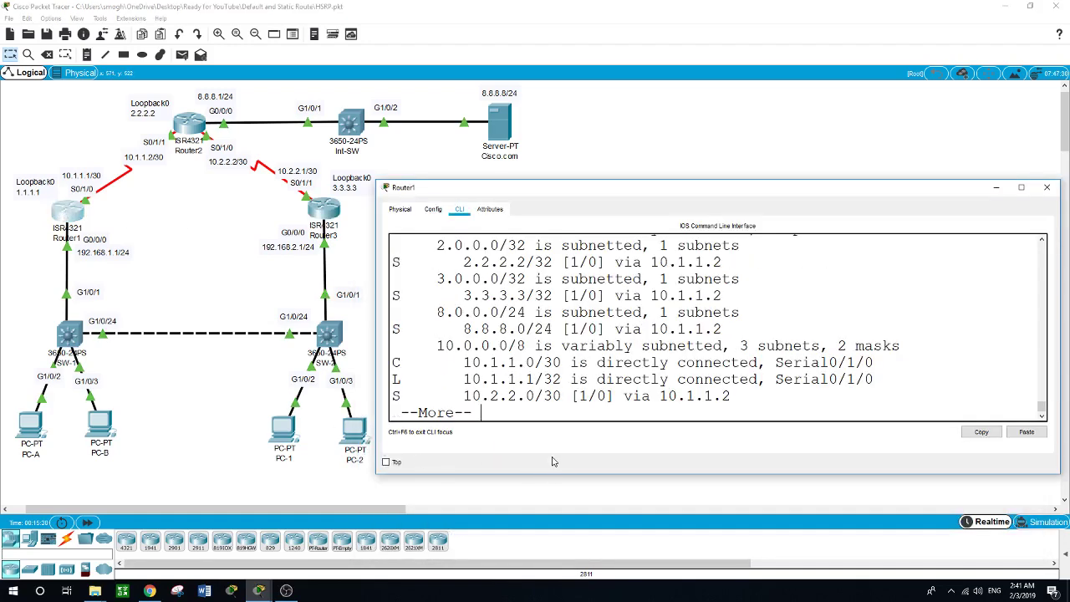
pyautogui.press('space')
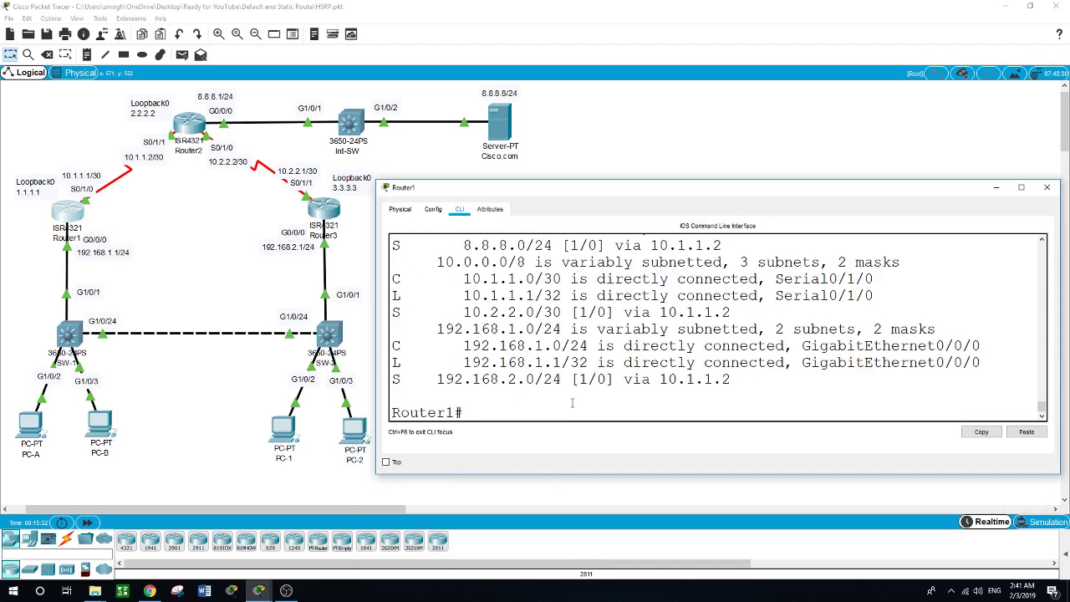
pyautogui.scroll(2, 583, 365)
pyautogui.scroll(1, 582, 365)
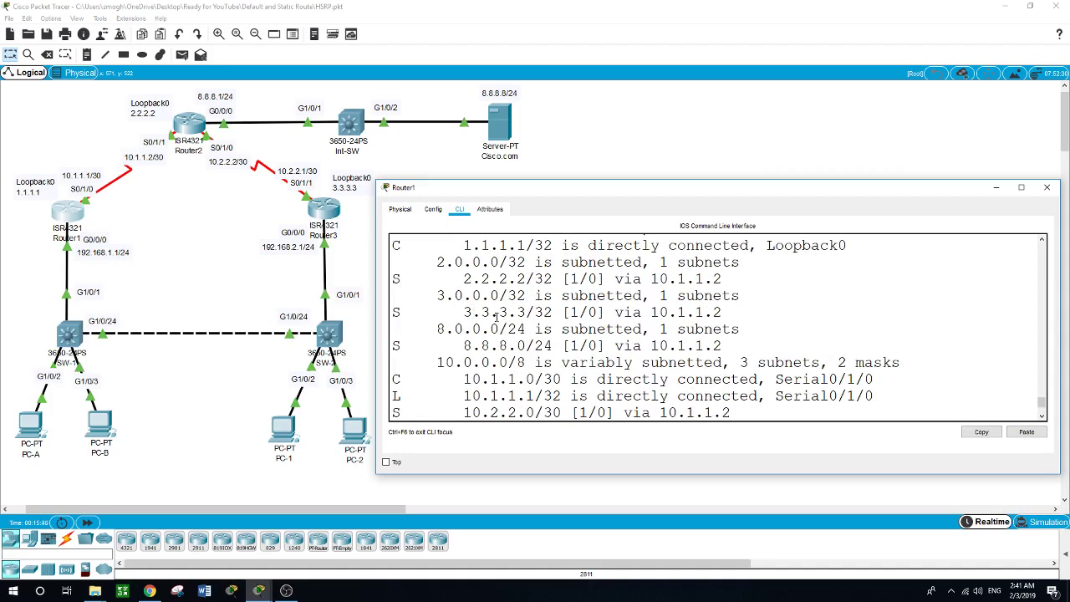
pyautogui.scroll(-1, 497, 316)
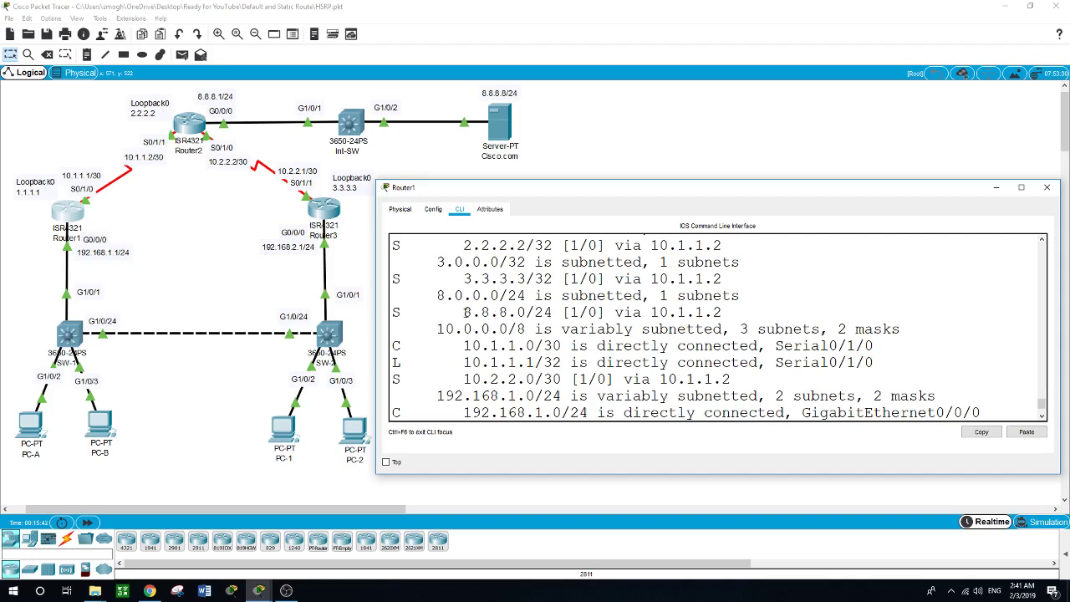
pyautogui.scroll(-2, 496, 316)
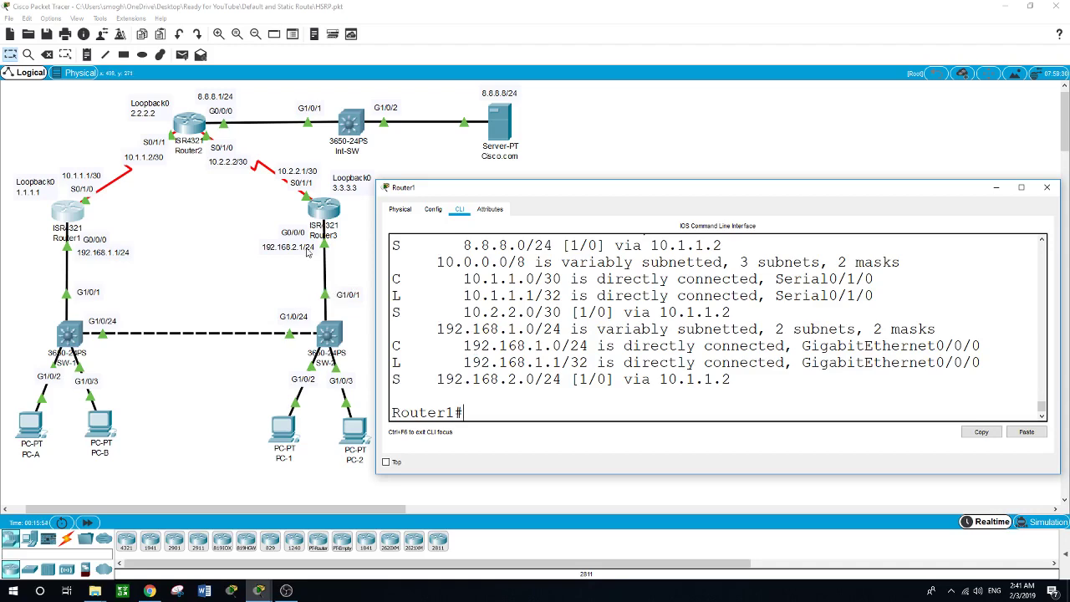
# Open Router2's command line, move its window clear of Router3 in the topology, and exit to privileged mode
pyautogui.click(188, 125)
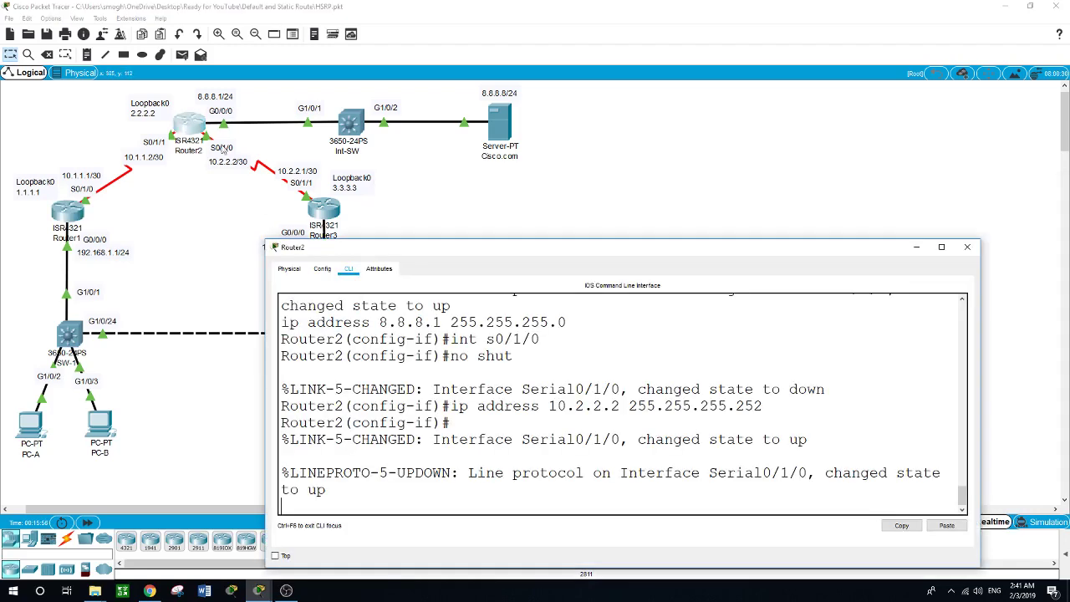
pyautogui.moveTo(479, 252); pyautogui.dragTo(577, 208)
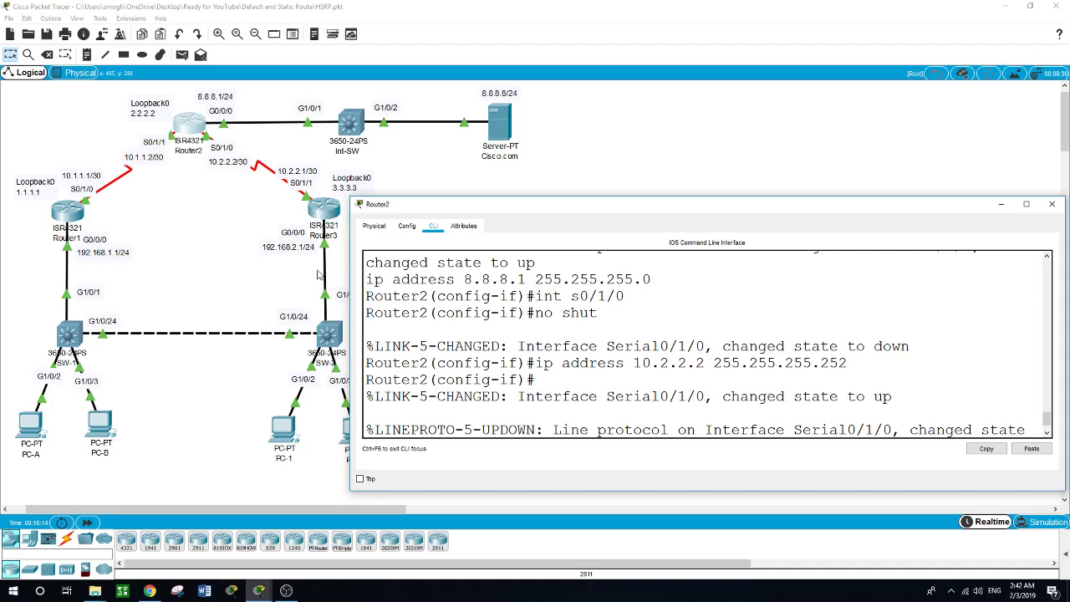
pyautogui.click(740, 405)
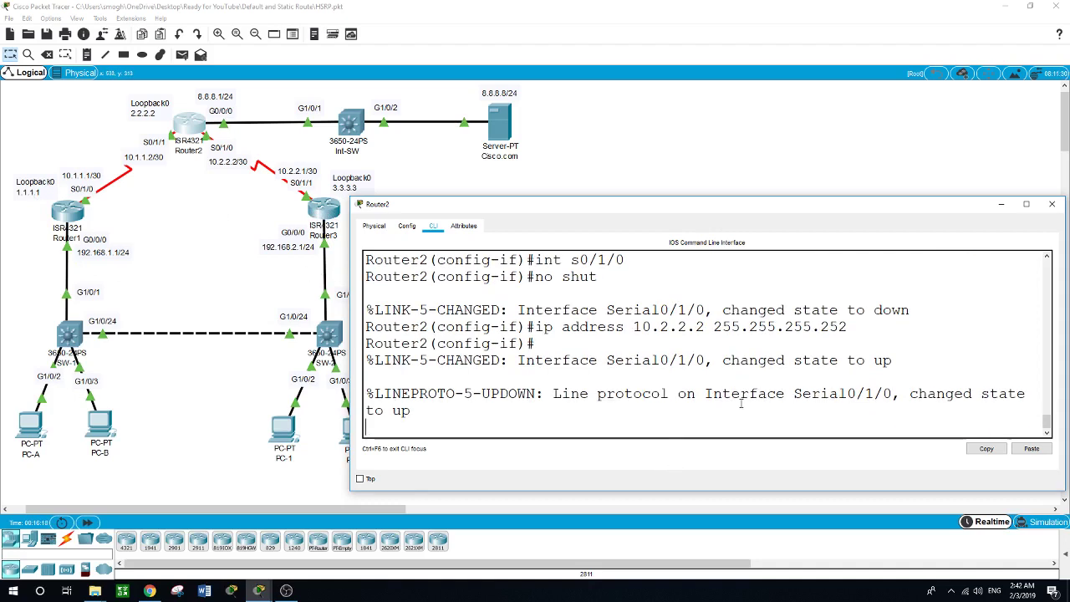
pyautogui.press('Return')
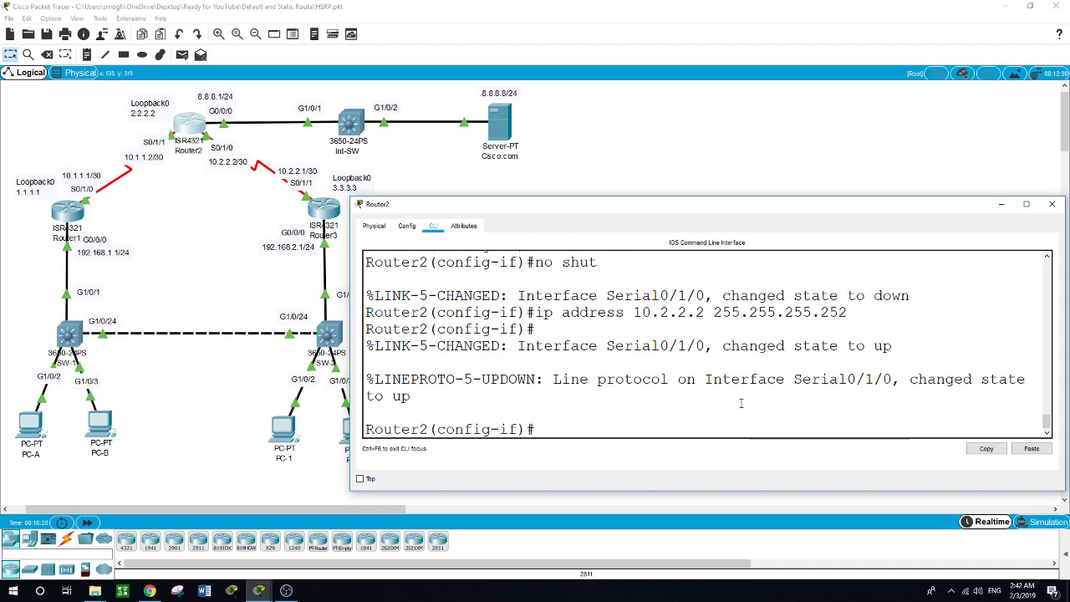
pyautogui.write('exit')
pyautogui.press('Return')
pyautogui.write('exit')
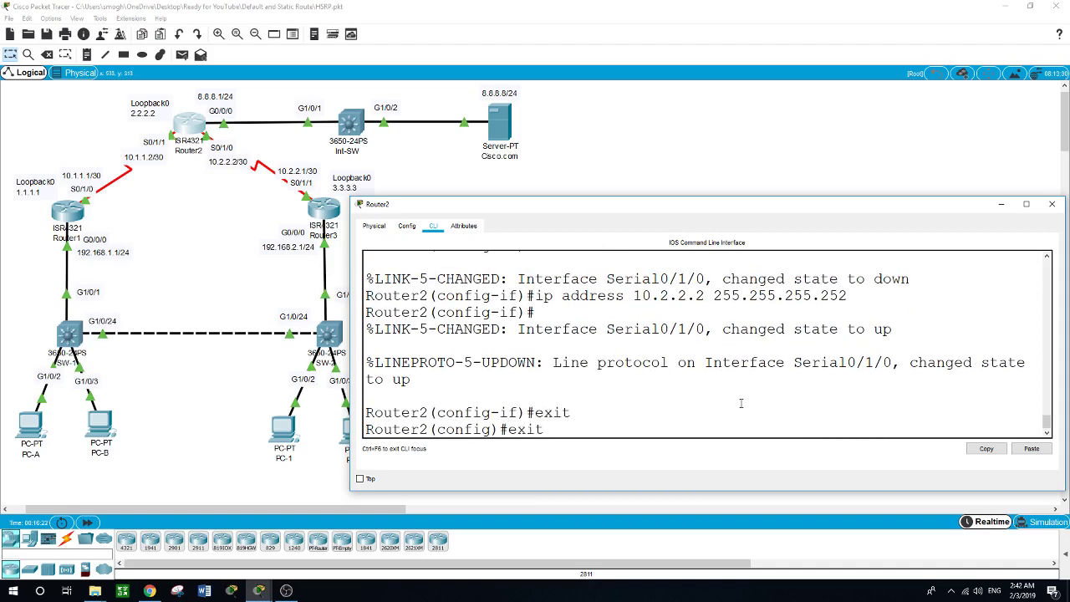
pyautogui.press('Return')
pyautogui.press('Return')
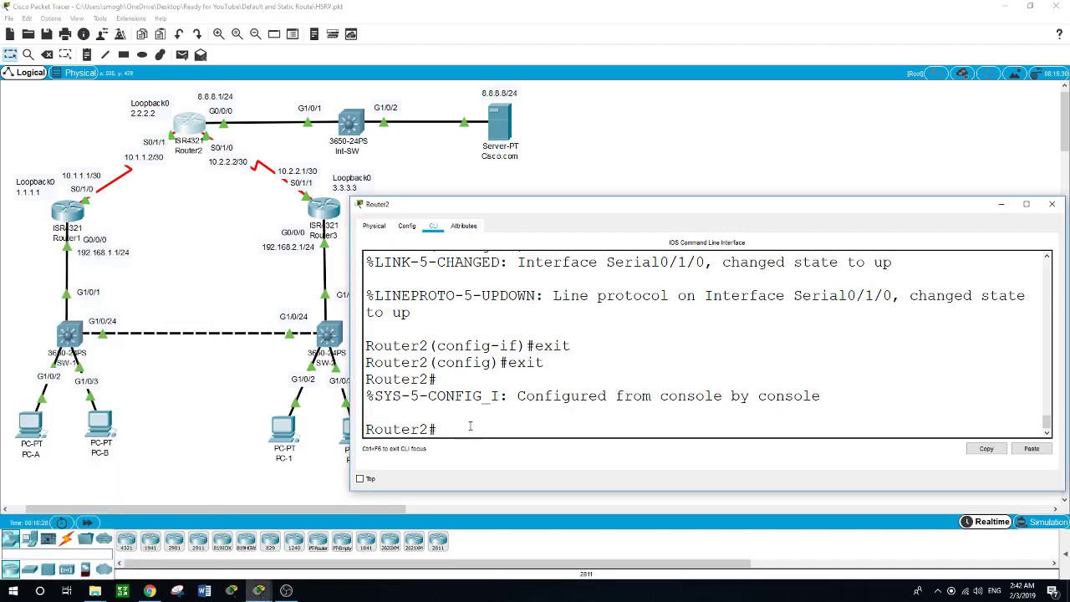
# Display Router2's IP routing table to check which networks it knows
pyautogui.write('show i p')
pyautogui.press('BackSpace')
pyautogui.press('BackSpace')
pyautogui.write('p rout')
pyautogui.press('Return')
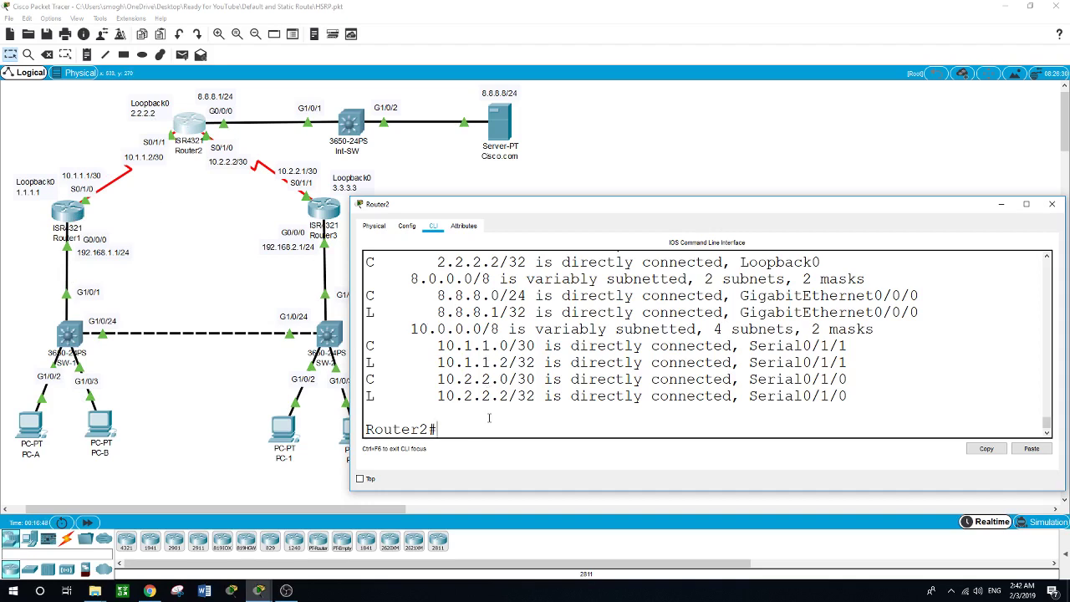
# Enter configuration mode on Router2 and add a static route to 1.1.1.1 with mask 255.255.255.255 through next hop 10.1.1.1
pyautogui.write('conf t')
pyautogui.press('Return')
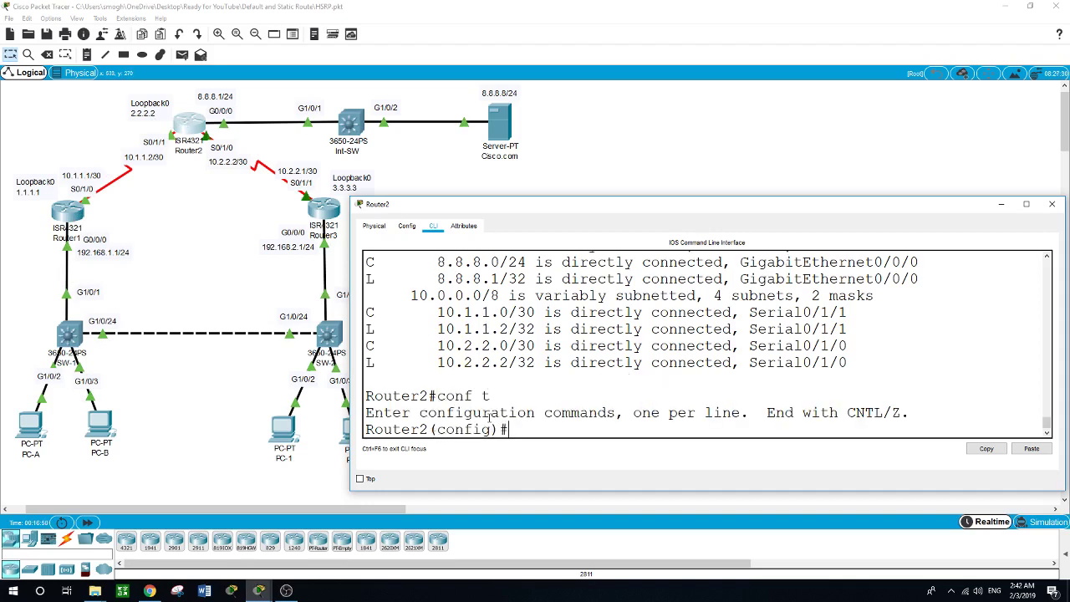
pyautogui.write('ip route 1.1.1.1 255.255.')
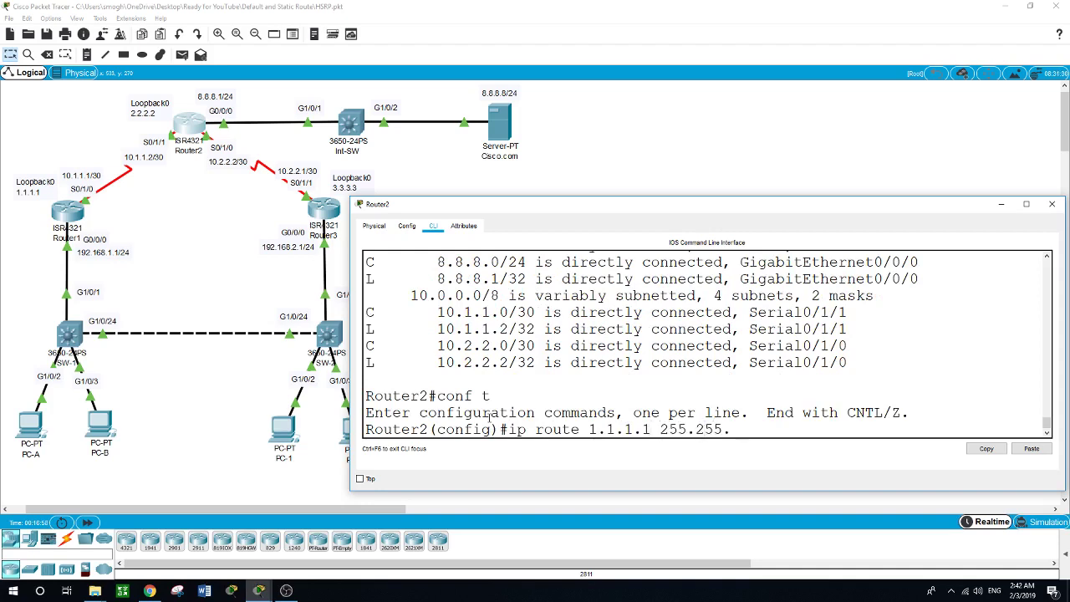
pyautogui.write('255.255')
pyautogui.write('10.1.1.1')
pyautogui.press('Return')
# Add a static route on Router2 to 192.168.1.0 with mask 255.255.255.0 through next hop 10.1.1.1
pyautogui.write('ip route ')
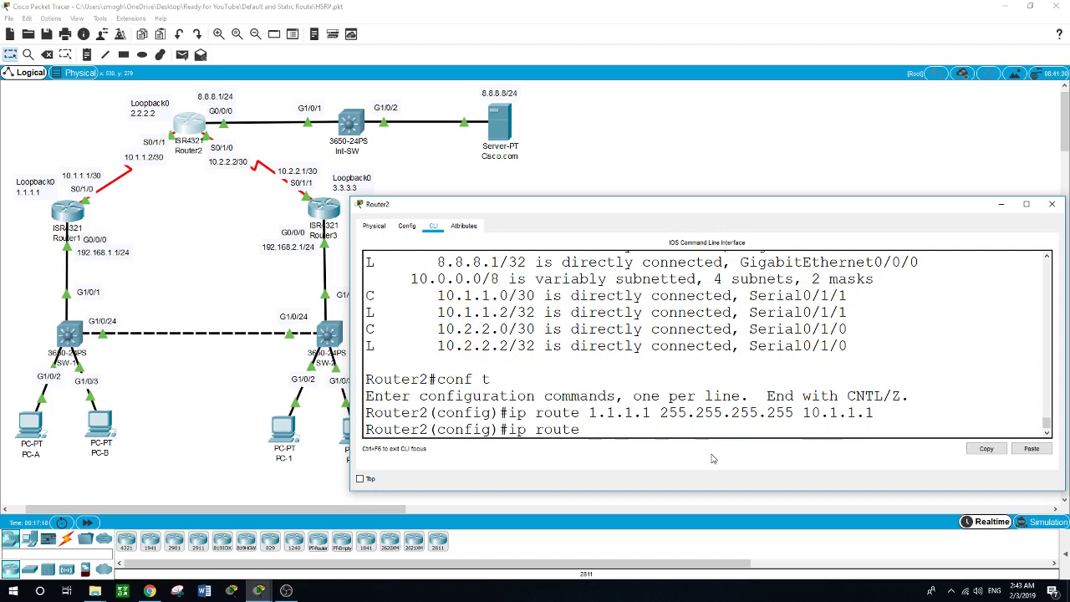
pyautogui.write('192.168.1.0 255.255')
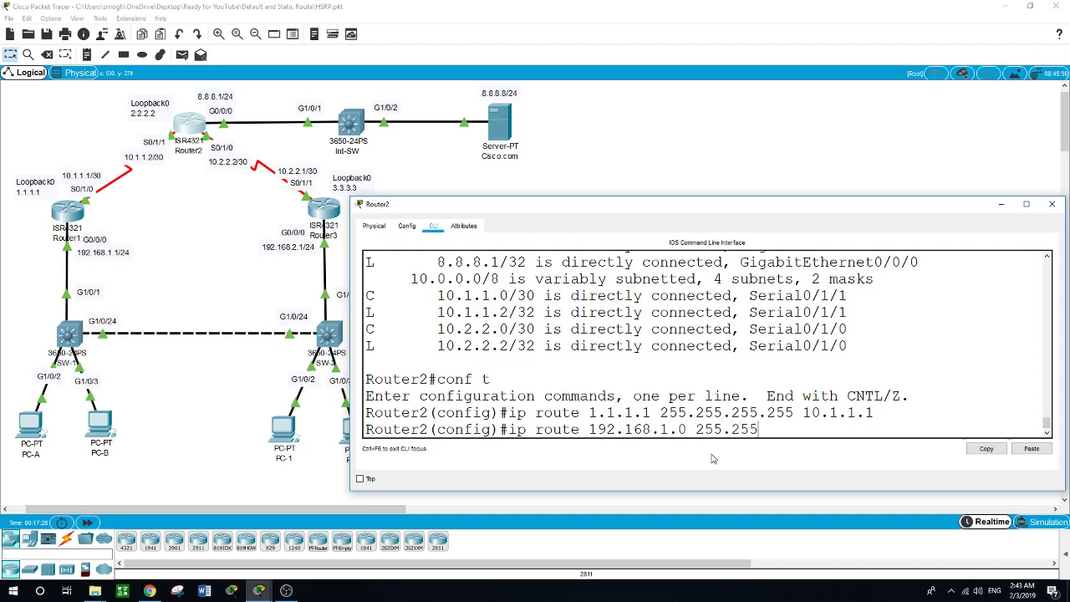
pyautogui.write('.255.0 10')
pyautogui.write('.1.1.1')
pyautogui.press('Return')
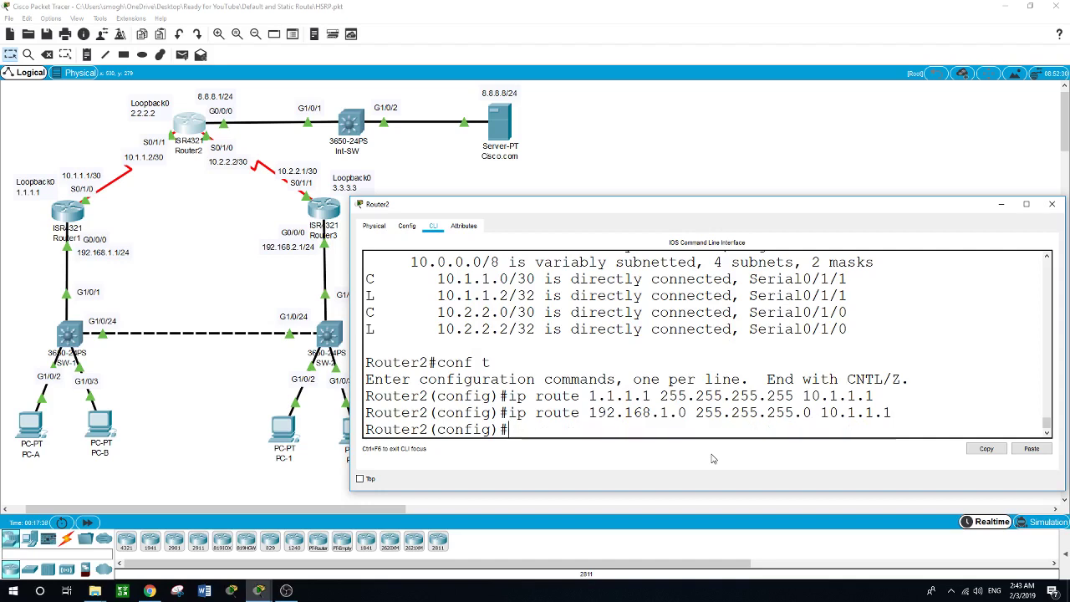
# Add a static route on Router2 to 3.3.3.3 with mask 255.255.255.255 through next hop 10.2.2.1
pyautogui.write('ip route 3.')
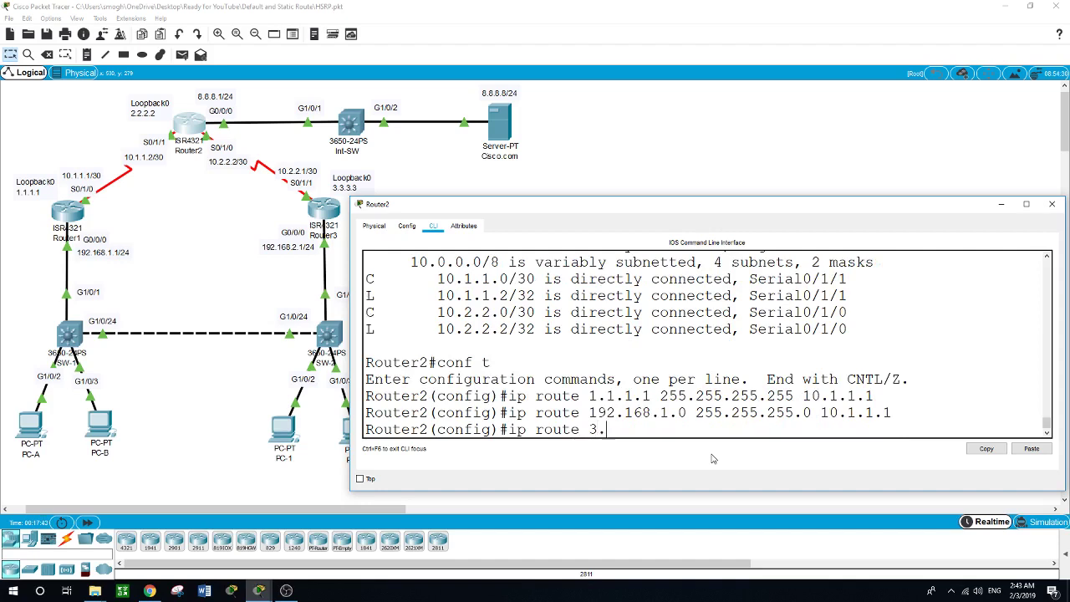
pyautogui.write('3.3.3 255.255.255.255')
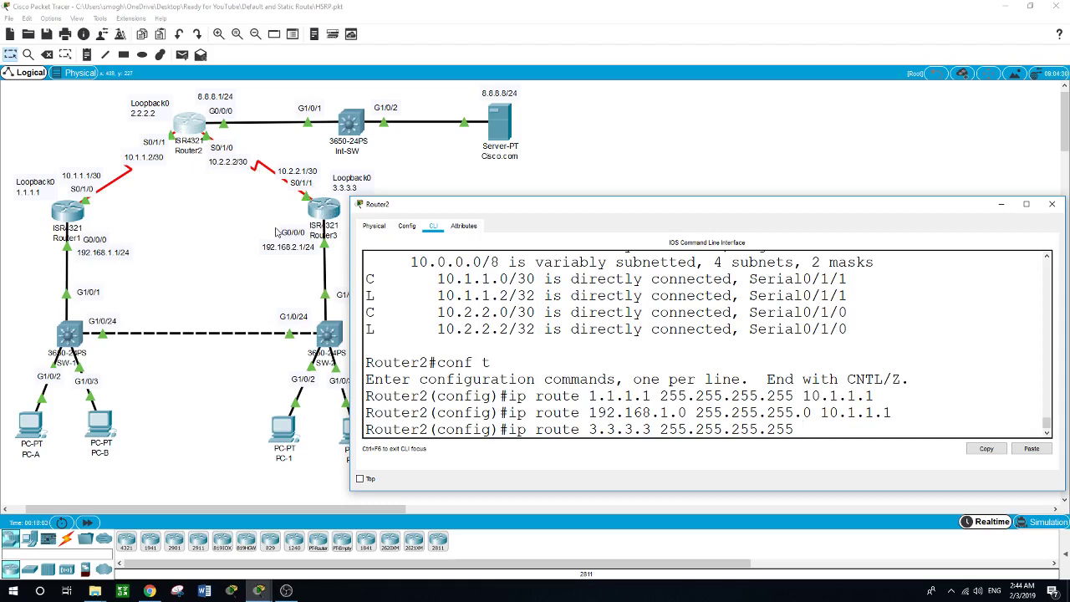
pyautogui.write('10.2.2.1')
pyautogui.press('Return')
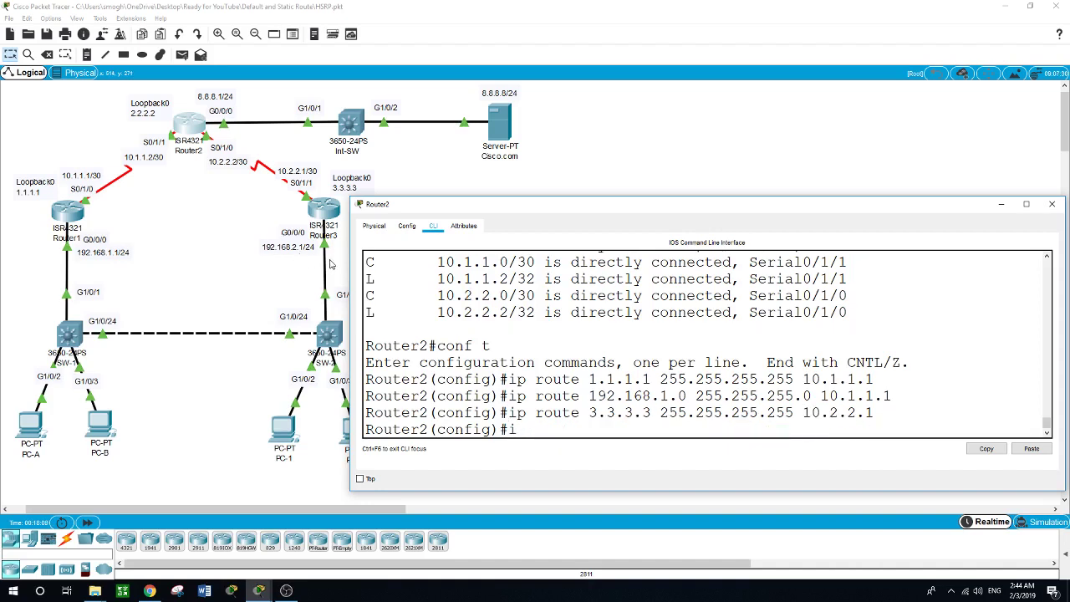
# Add a static route on Router2 to 192.168.2.0 with mask 255.255.255.0 through next hop 10.2.2.1 and exit configuration mode
pyautogui.write('ip route 192.168.')
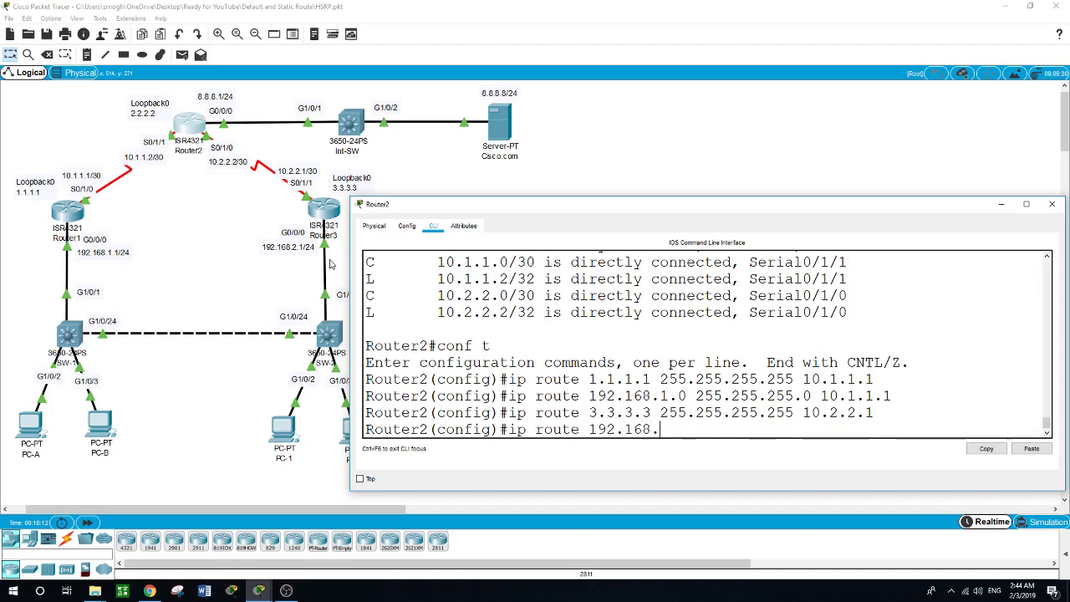
pyautogui.write('2.0 255.255.255.')
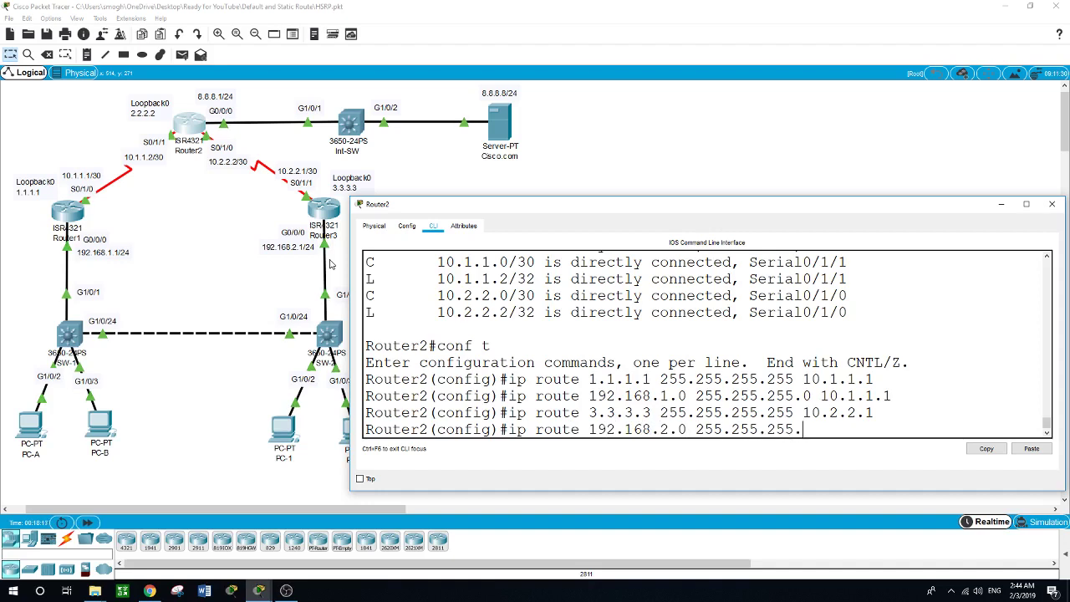
pyautogui.write('0 10.2.2.1')
pyautogui.press('Return')
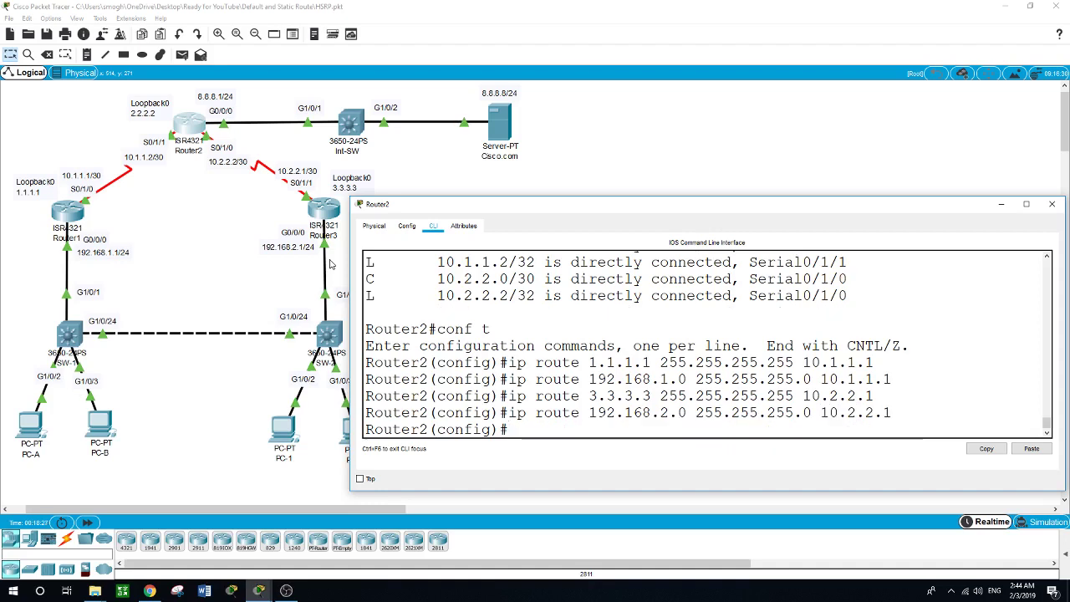
pyautogui.write('exit')
pyautogui.press('Return')
pyautogui.press('Return')
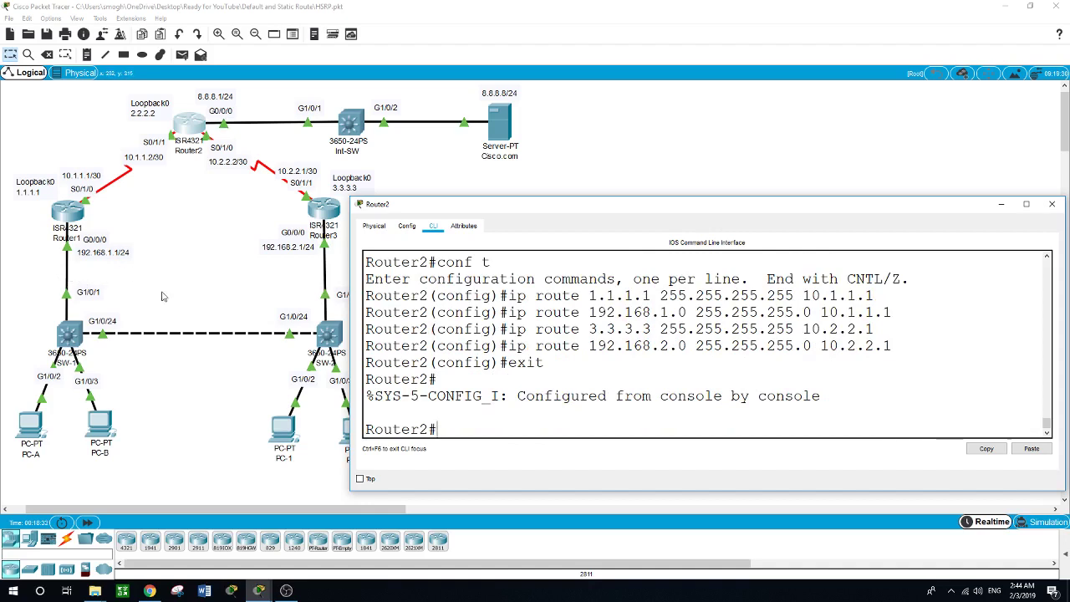
# Ping 192.168.1.1 and 192.168.2.1 from Router2 to test its new static routes
pyautogui.write('ping 192.168.1.1')
pyautogui.press('Return')
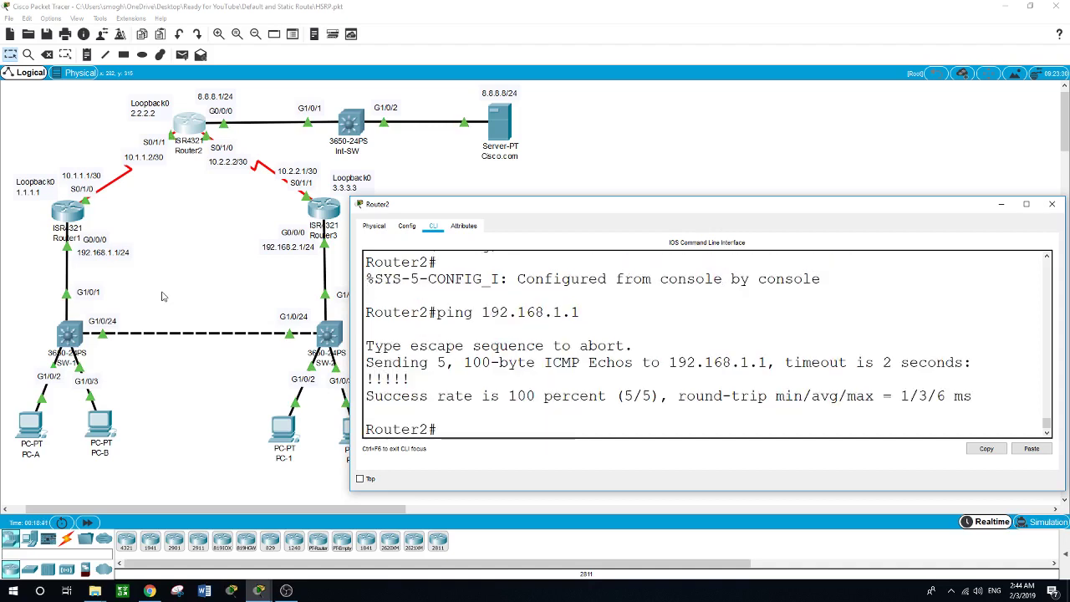
pyautogui.write('ping')
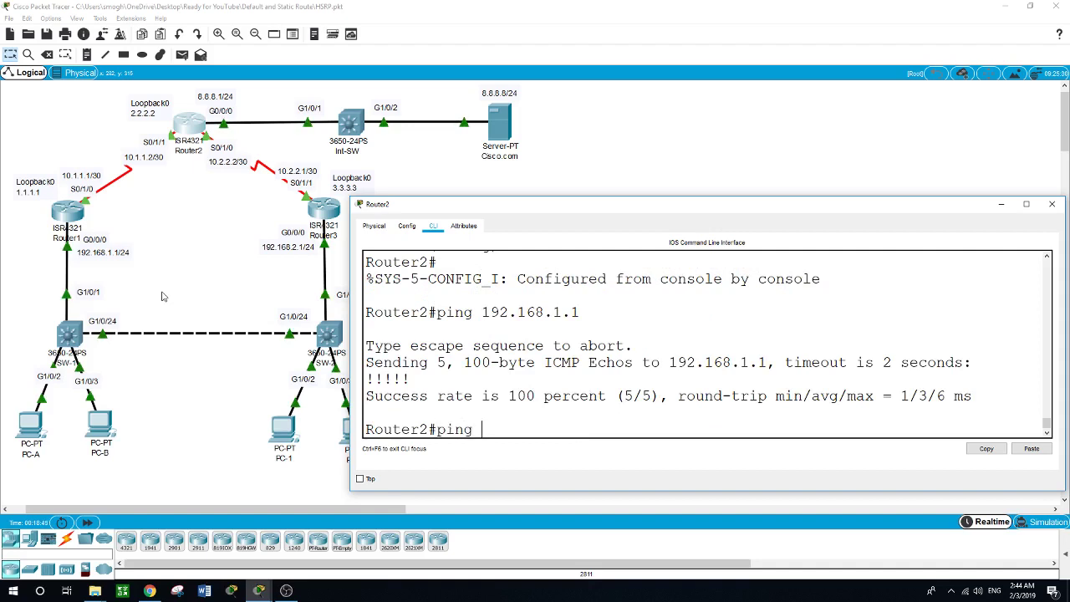
pyautogui.write(' 192.168.2.1')
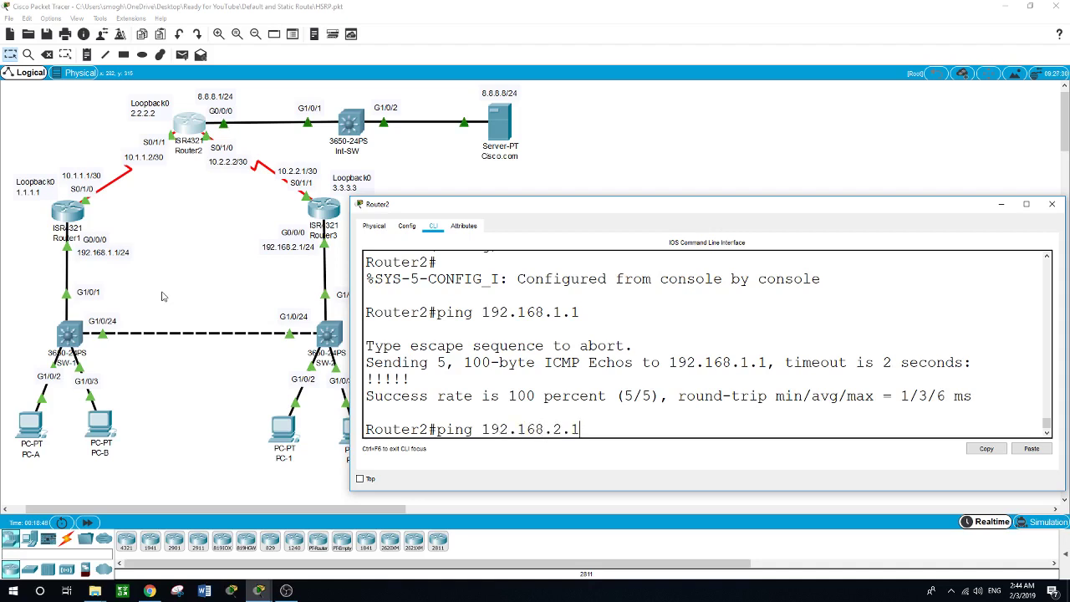
pyautogui.press('Return')
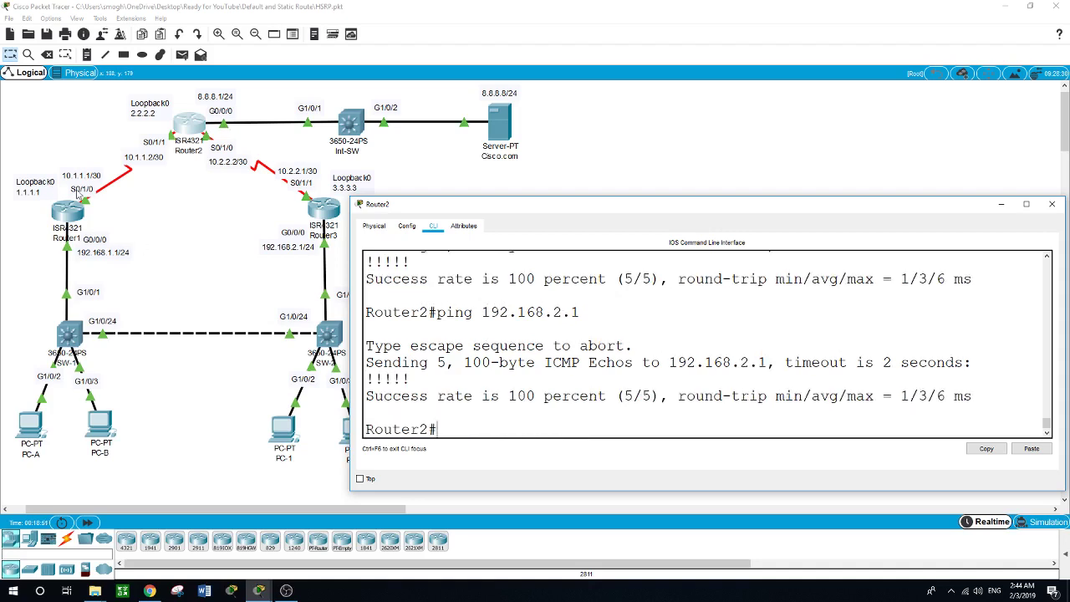
# Enter configuration mode on Router3 and add a static route to 2.2.2.2 with mask 255.255.255.255 through next hop 10.2.2.2
pyautogui.click(434, 178)
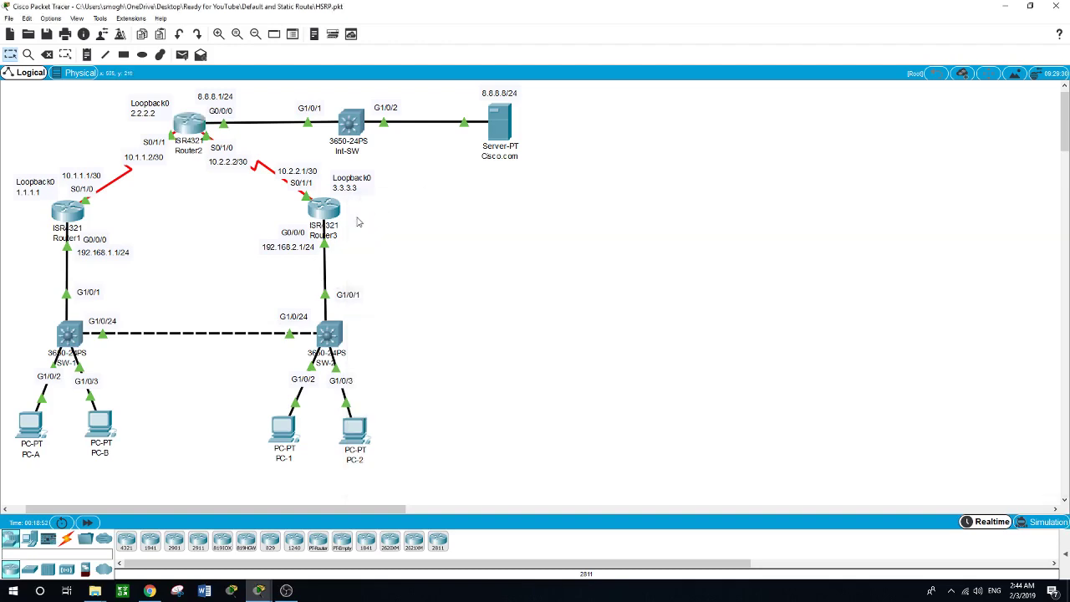
pyautogui.click(326, 216)
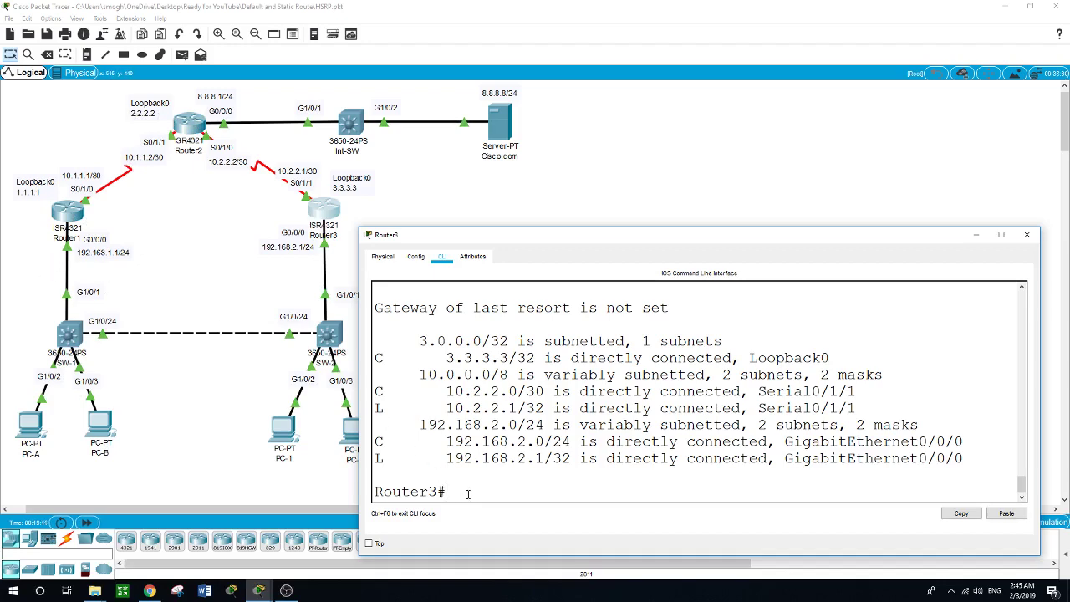
pyautogui.write('conf')
pyautogui.write(' t')
pyautogui.press('Return')
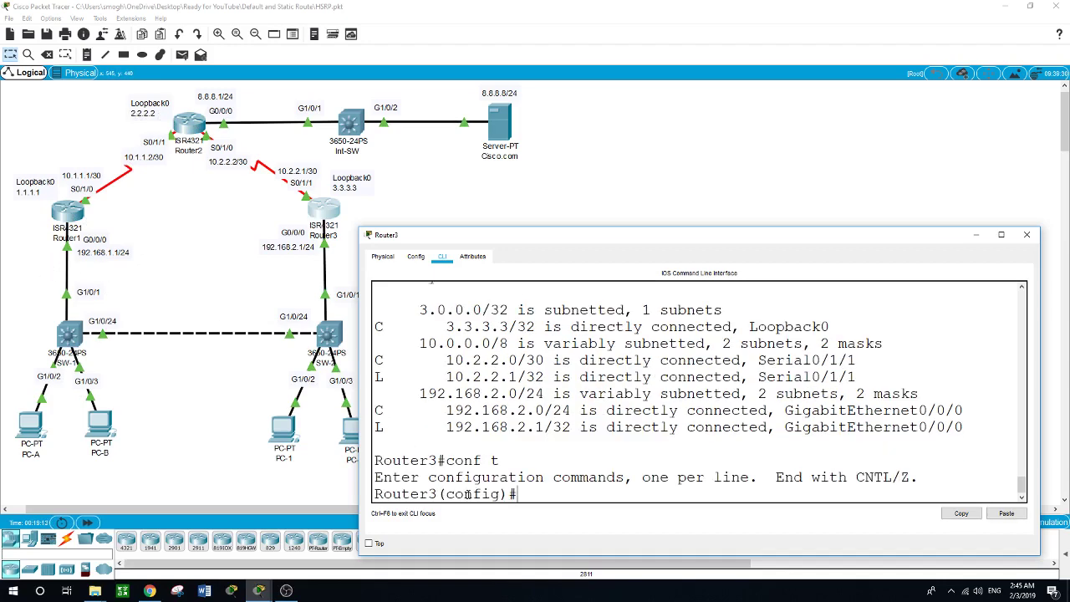
pyautogui.write('ip route 2.2.2.2 255.255.255.255')
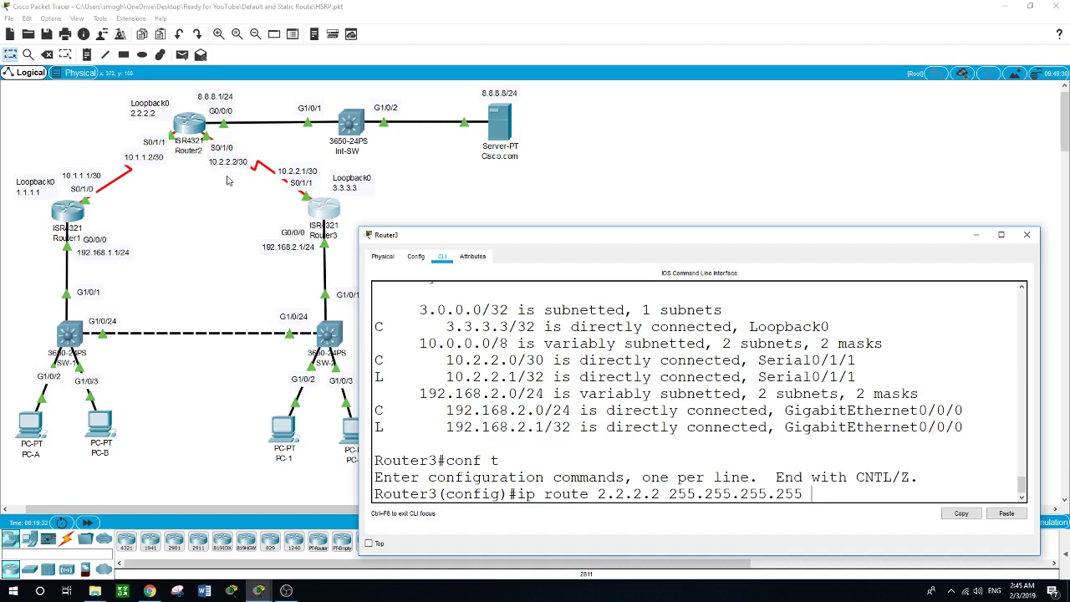
pyautogui.write('10.2.2.2')
pyautogui.press('Return')
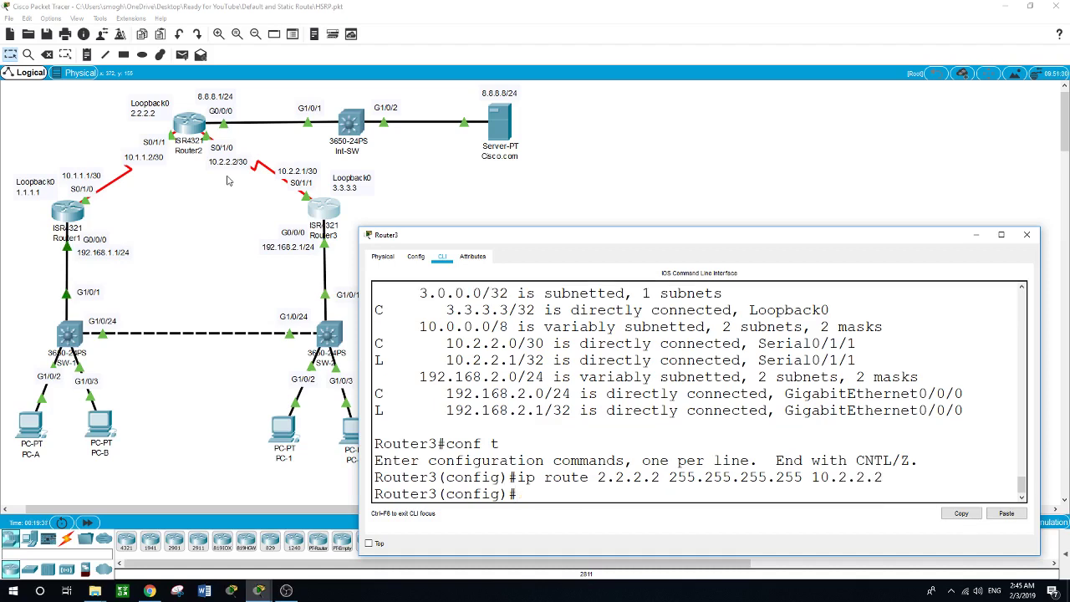
# Add a static route on Router3 to 8.8.8.0 with mask 255.255.255.0 through next hop 10.2.2.2
pyautogui.write('ip route 8.8')
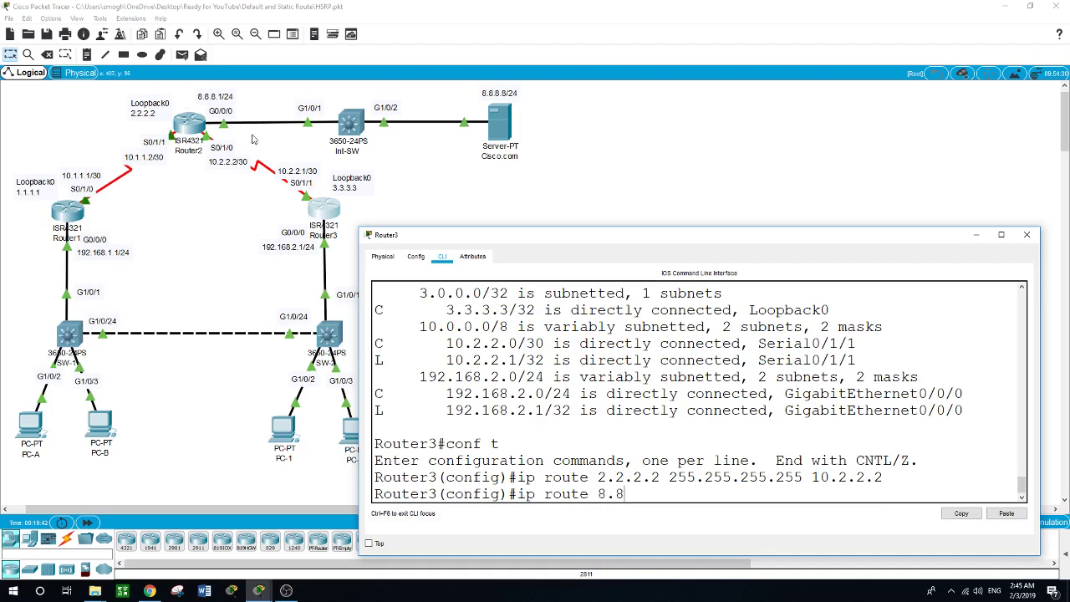
pyautogui.write('.8.0 255.255.255')
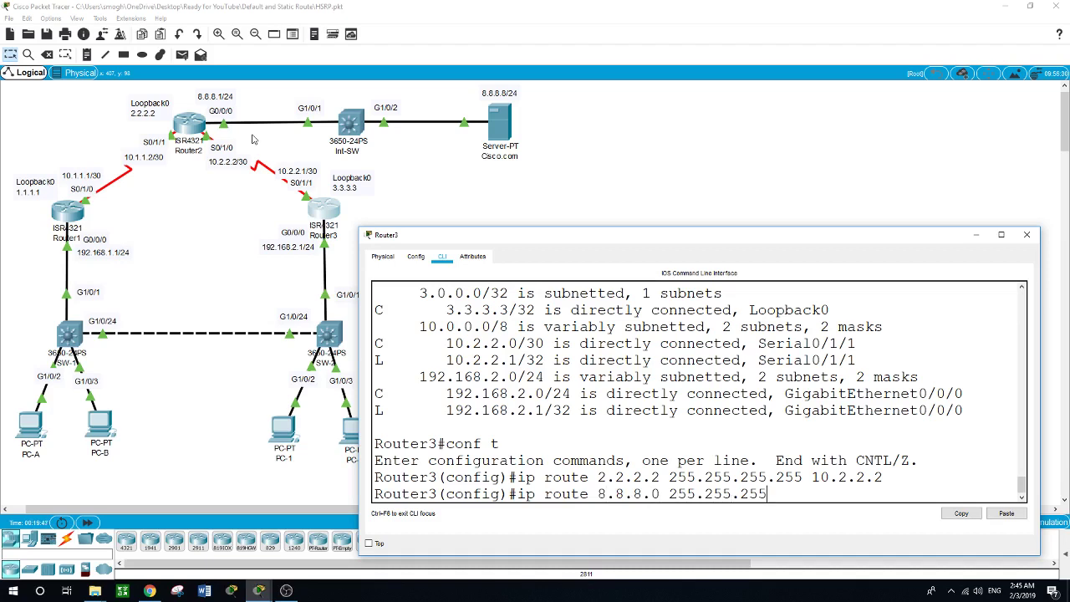
pyautogui.write('.0')
pyautogui.write(' 1.')
pyautogui.write('0.2.2.2')
pyautogui.press('Return')
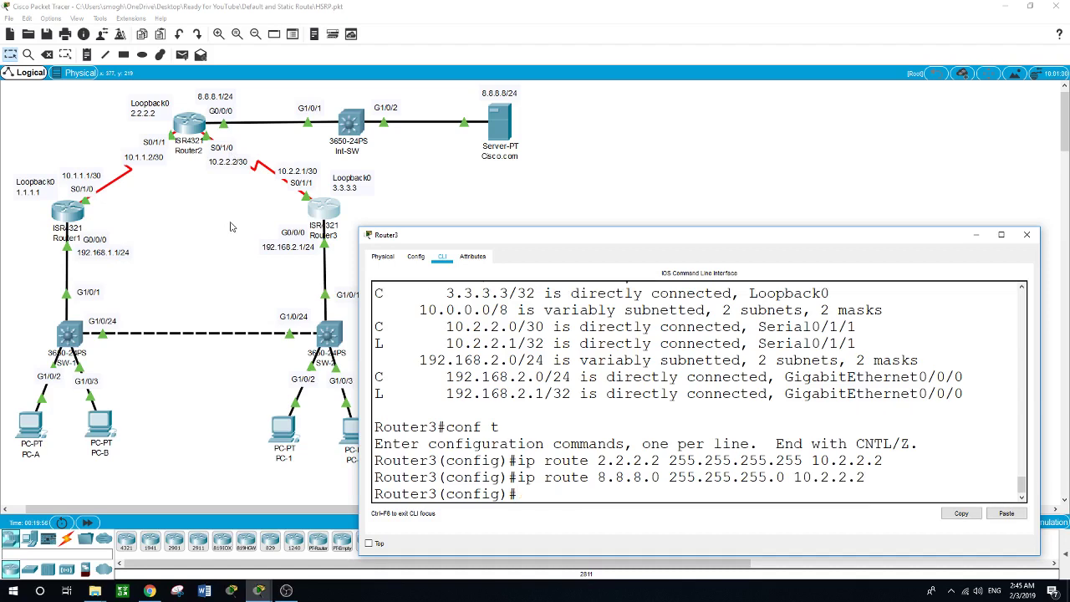
# Add a static route on Router3 to 10.1.1.0 with mask 255.255.255.252 through next hop 10.2.2.2
pyautogui.write('ip route 10.1.1.0 255.25')
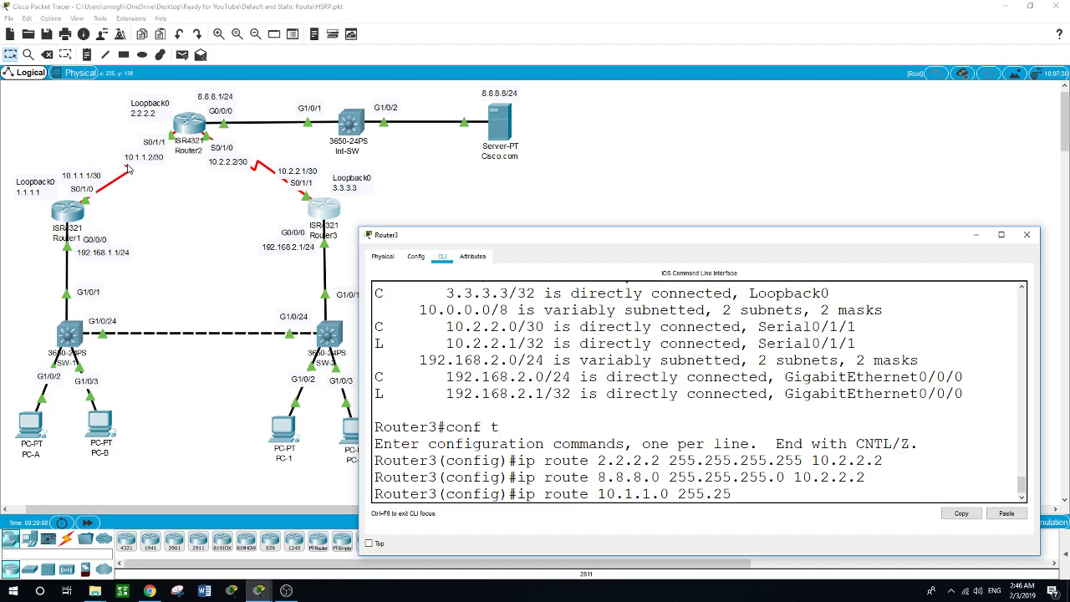
pyautogui.write('5.255.252 10.2.2.2')
pyautogui.press('Return')
# Add a static route on Router3 to 1.1.1.1 with mask 255.255.255.255 through next hop 10.2.2.2
pyautogui.write('ip')
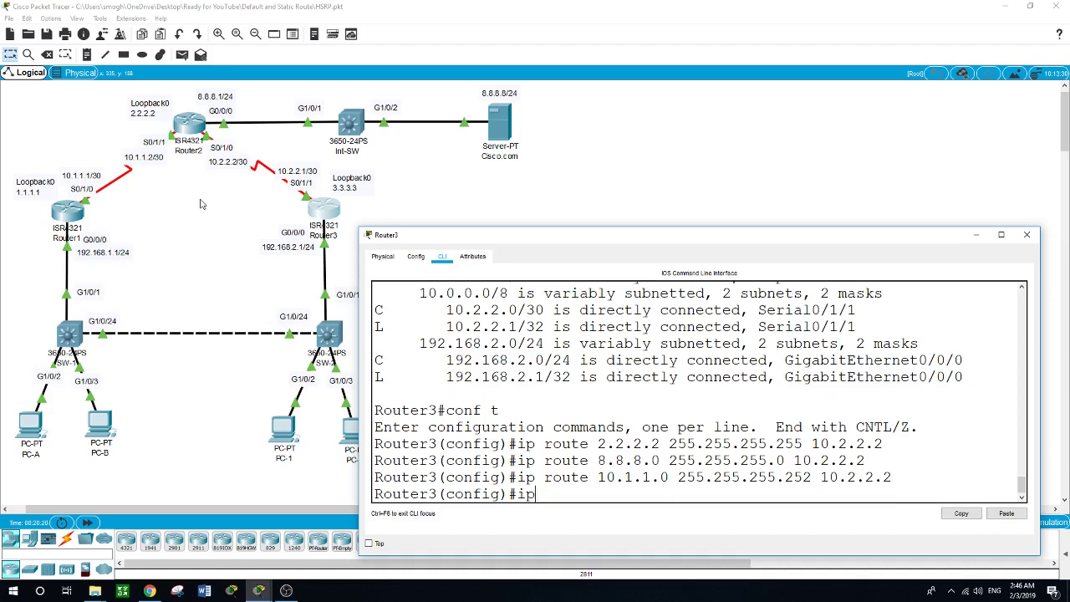
pyautogui.write(' route')
pyautogui.write('1.1.1.1 255.255.255')
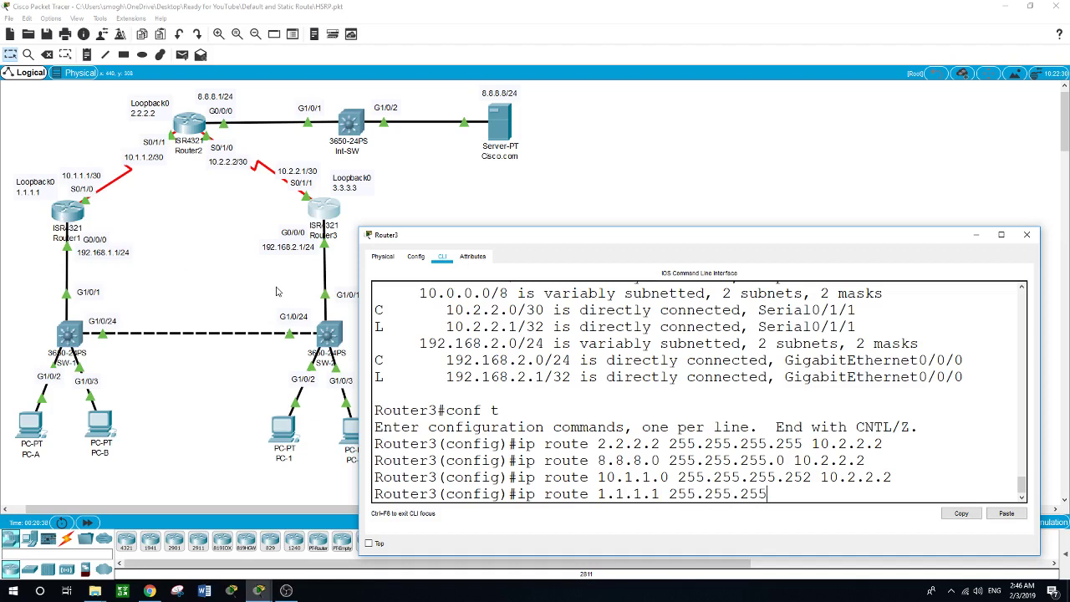
pyautogui.write('.255 10.2.2.2')
pyautogui.press('Return')
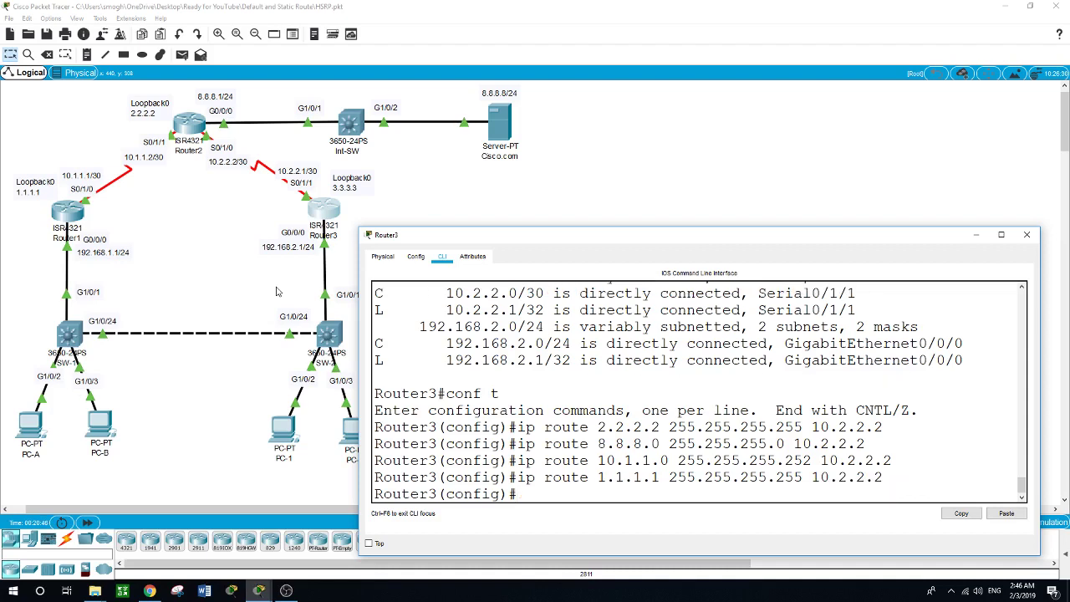
# Add a static route on Router3 to 192.168.1.0 with mask 255.255.255.0 through next hop 10.2.2.2 and exit configuration mode
pyautogui.write('k')
pyautogui.press('BackSpace')
pyautogui.write('ip route 192.168.1')
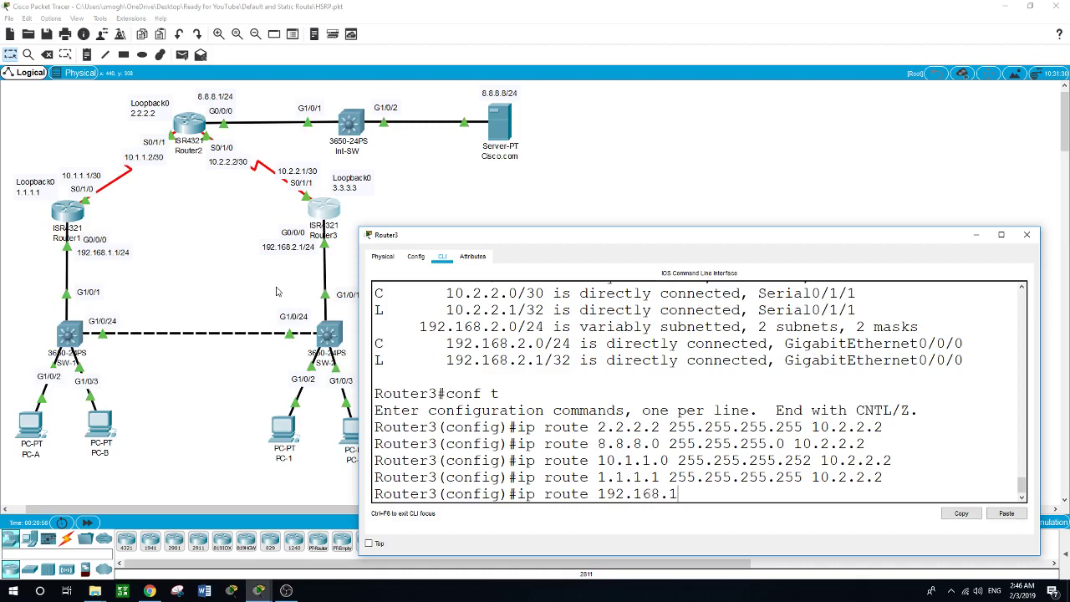
pyautogui.write('.0 255.255.255.0')
pyautogui.press('Return')
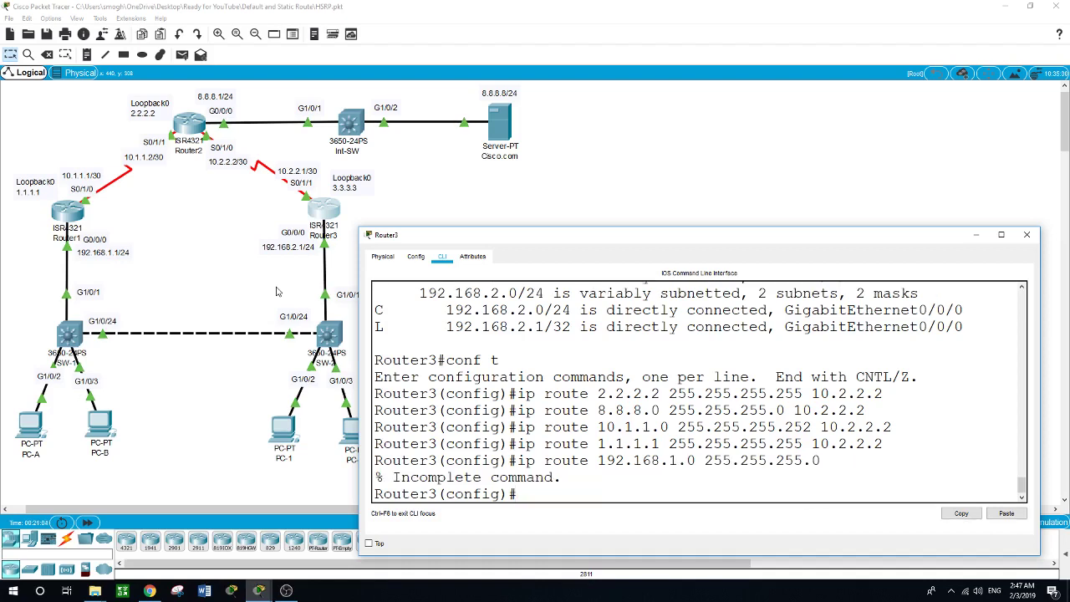
pyautogui.press('Up')
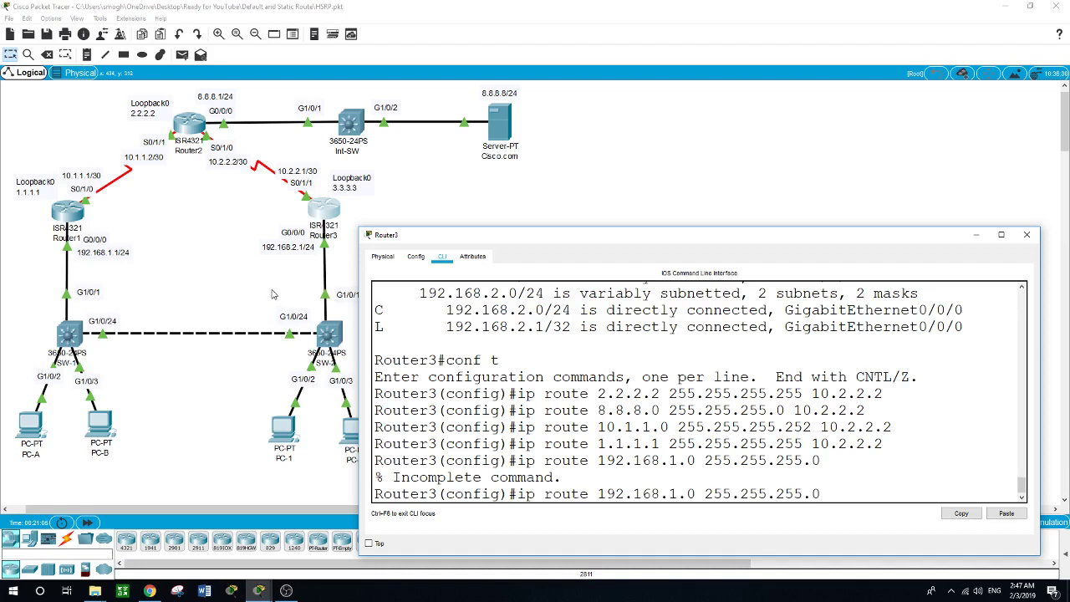
pyautogui.write('10.2.2.2')
pyautogui.press('Return')
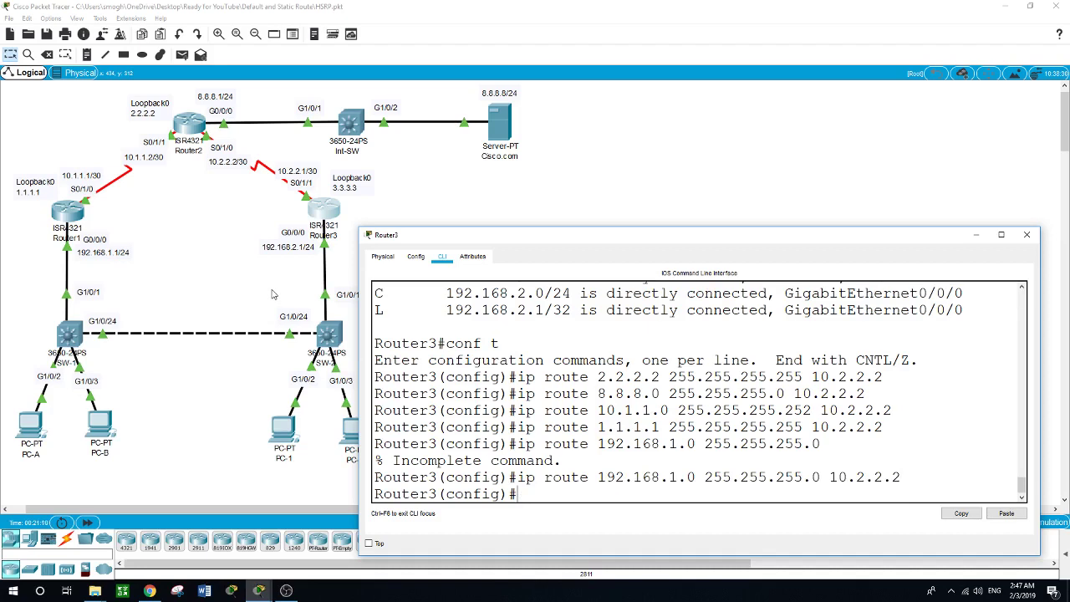
pyautogui.write('exit')
pyautogui.press('Return')
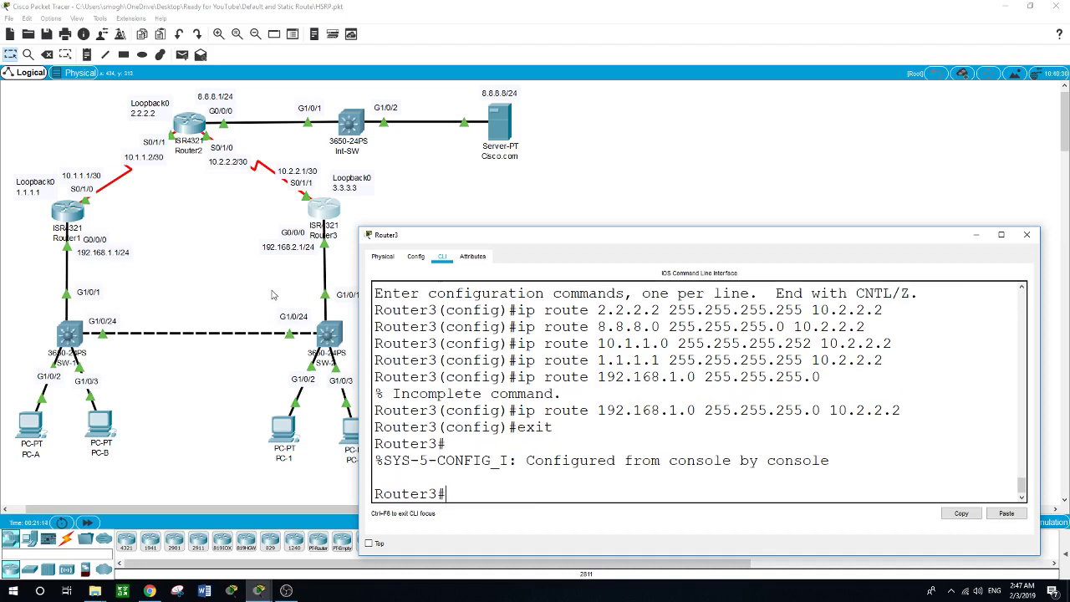
# Ping 192.168.1.1 from Router3 and review its full IP routing table for the static routes
pyautogui.write('ping 192.168.1.1')
pyautogui.press('Return')
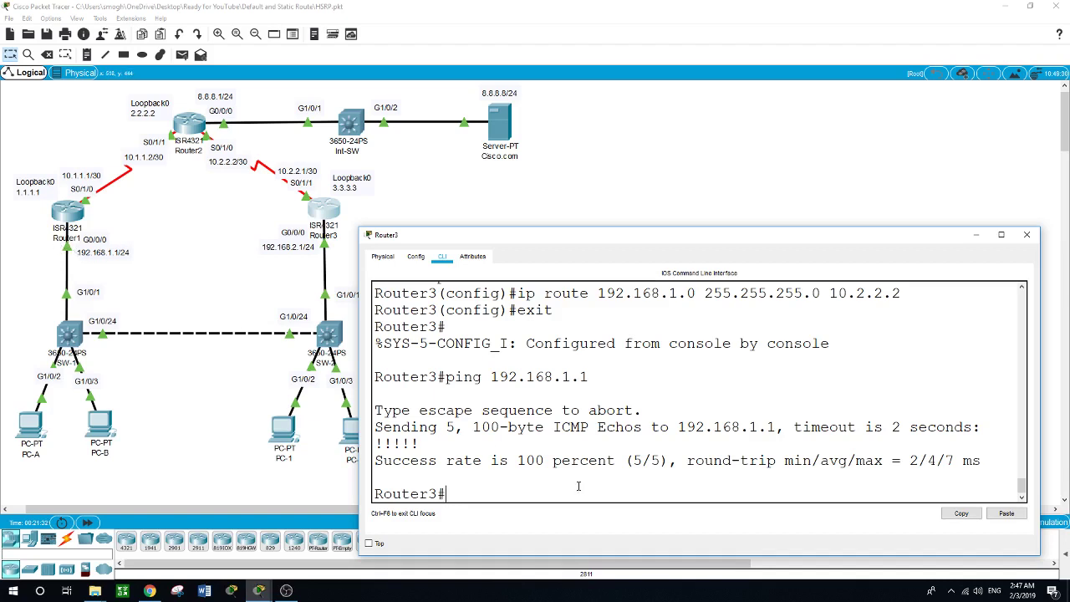
pyautogui.write('show ip route')
pyautogui.press('Return')
pyautogui.press('space')
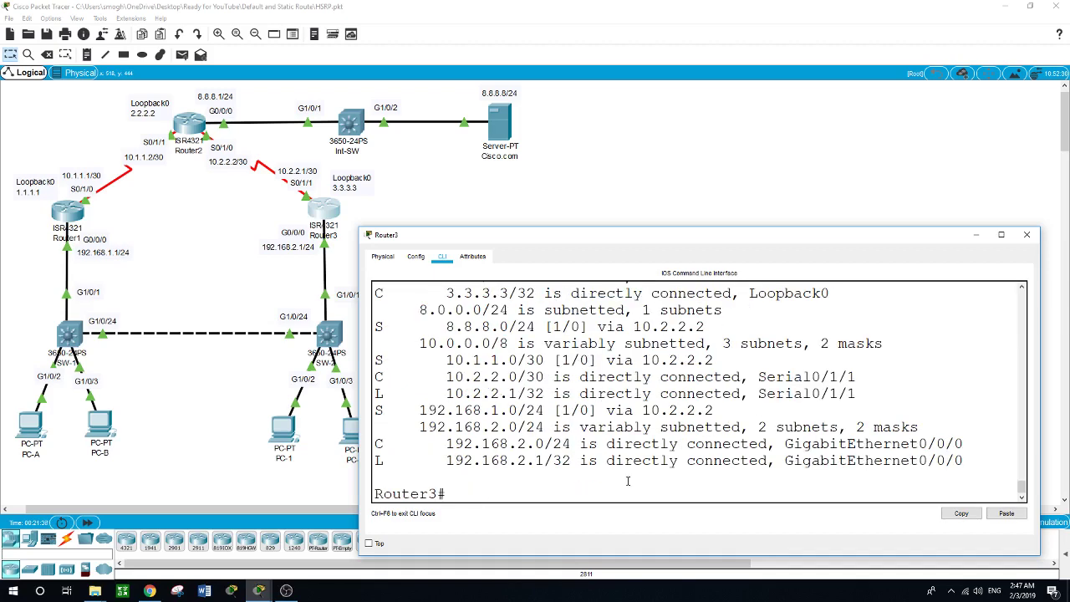
pyautogui.scroll(3, 593, 444)
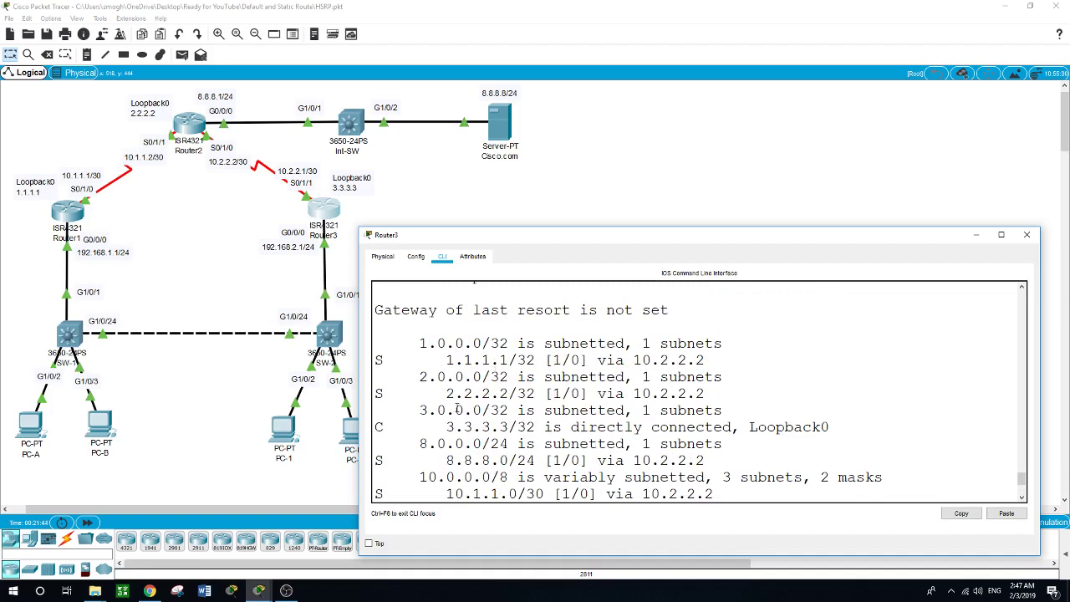
pyautogui.scroll(-1, 495, 402)
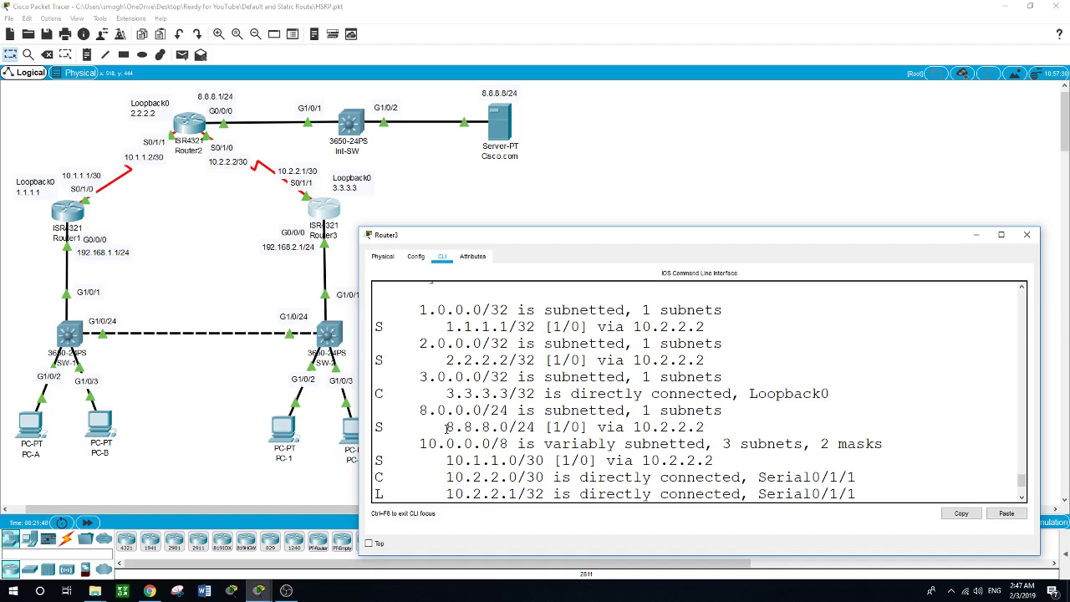
pyautogui.scroll(-2, 466, 427)
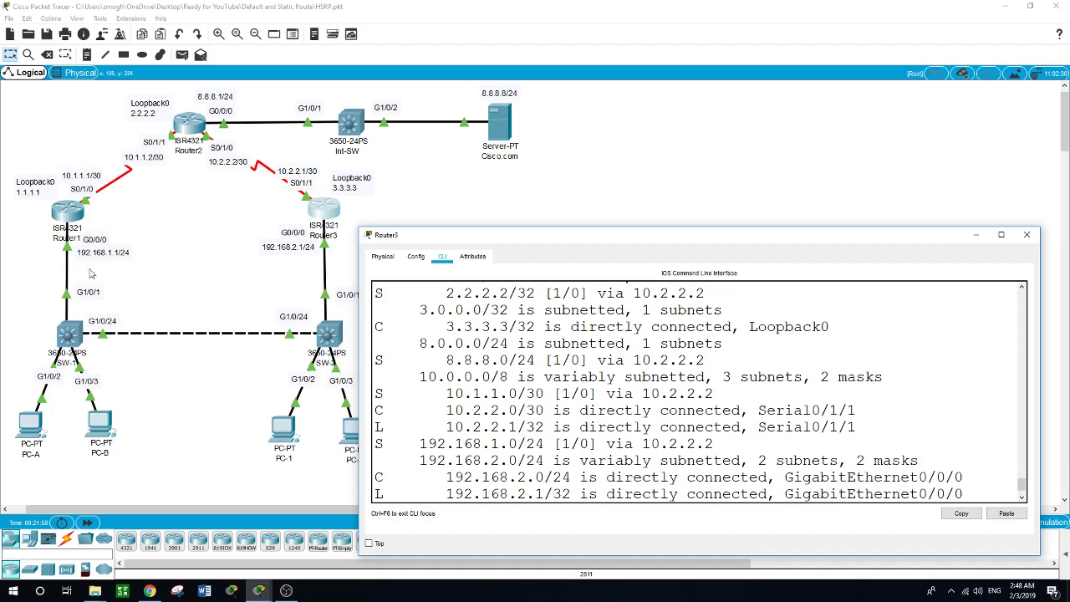
pyautogui.scroll(-1, 582, 409)
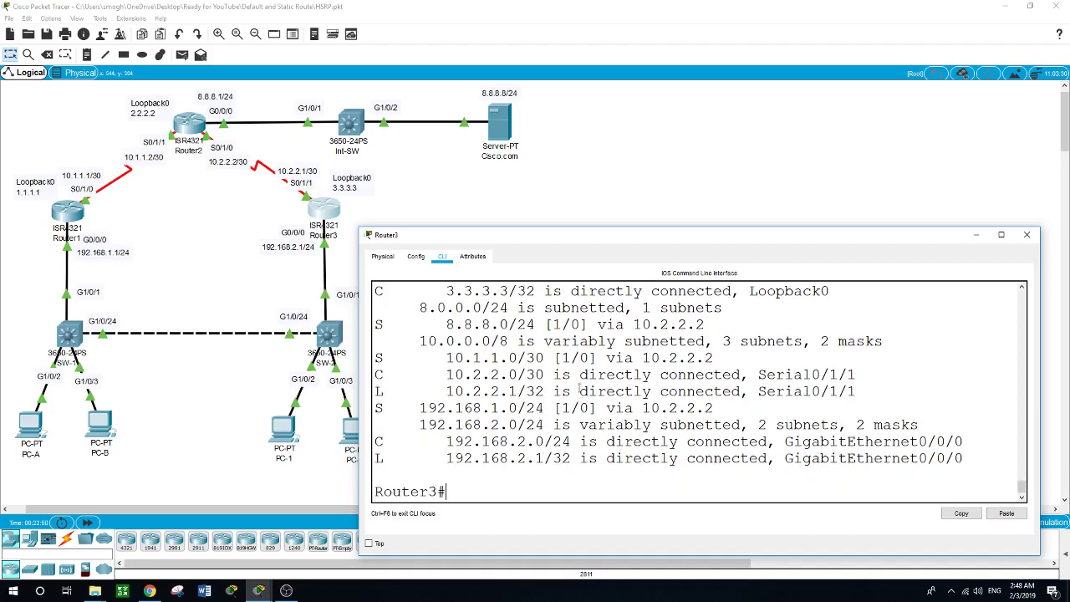
# List the configured route entries on Router3 and on Router2 by running show run | in route
pyautogui.write('show run | in route')
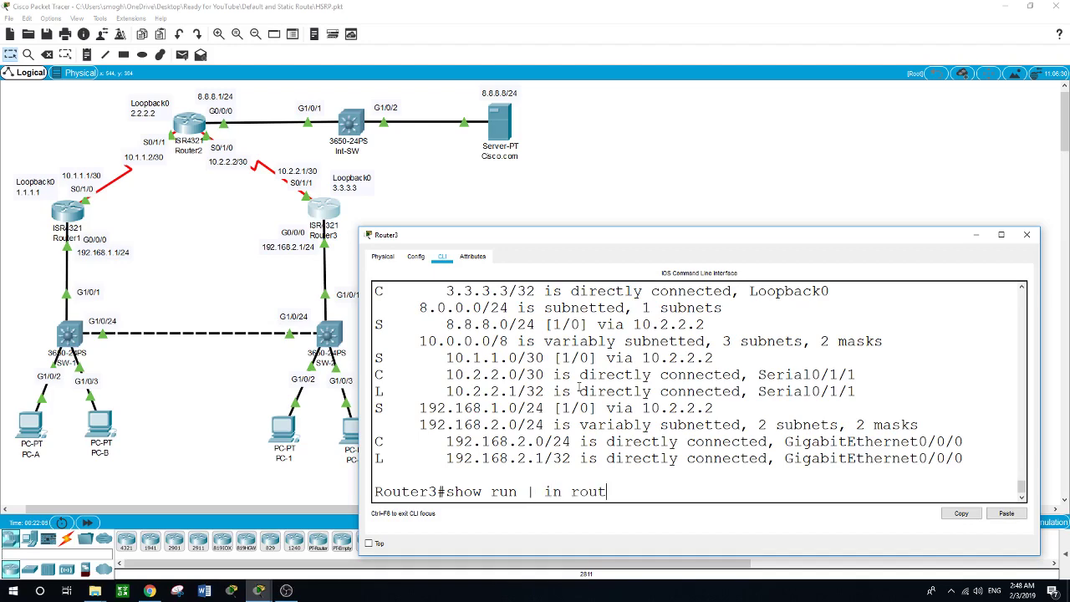
pyautogui.press('Return')
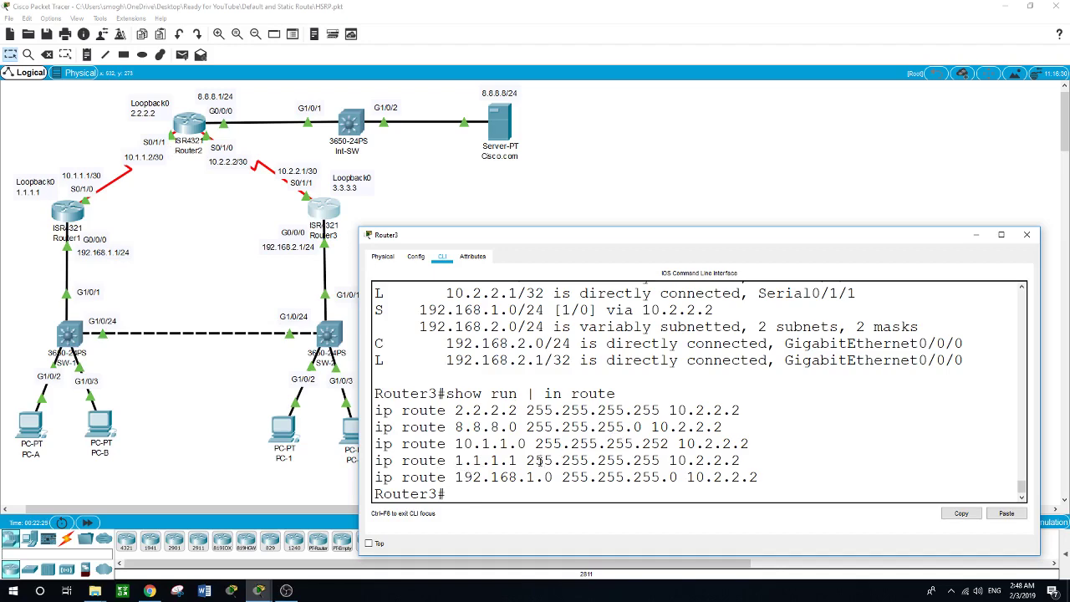
pyautogui.click(189, 130)
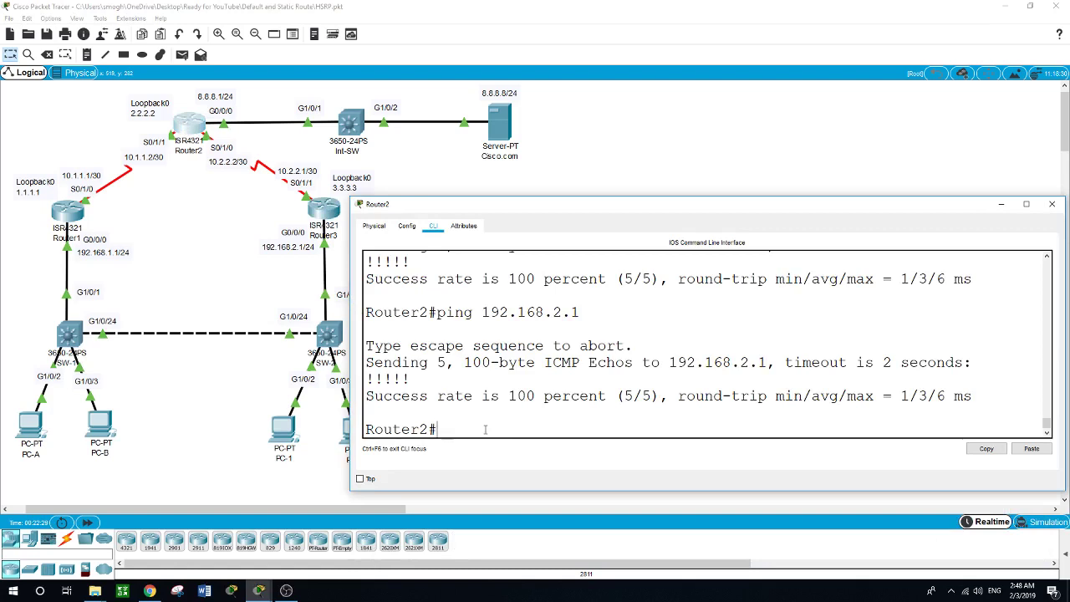
pyautogui.write('show run | in route')
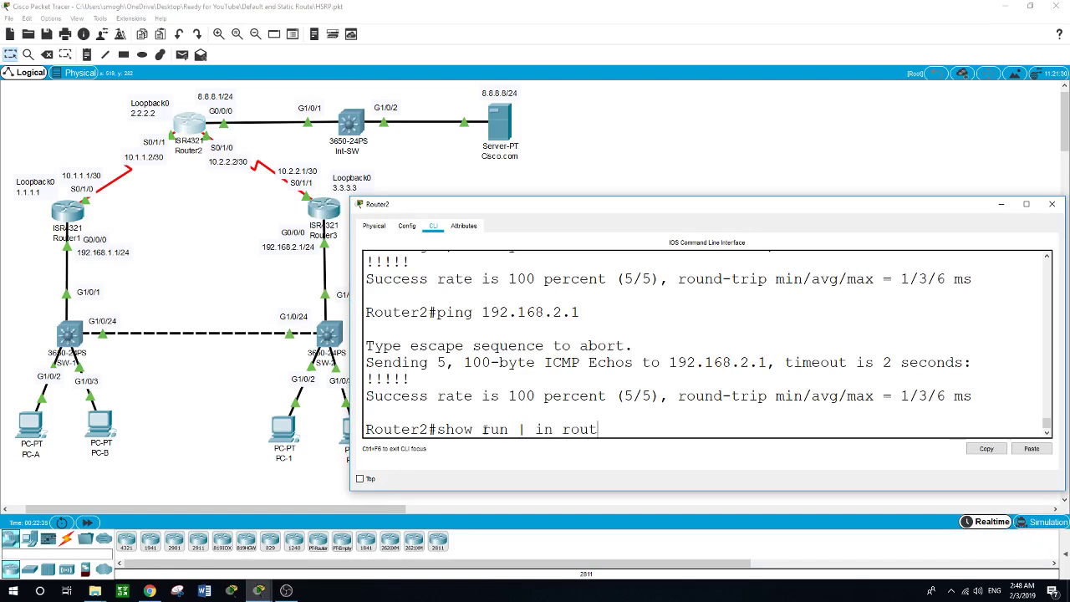
pyautogui.press('Return')
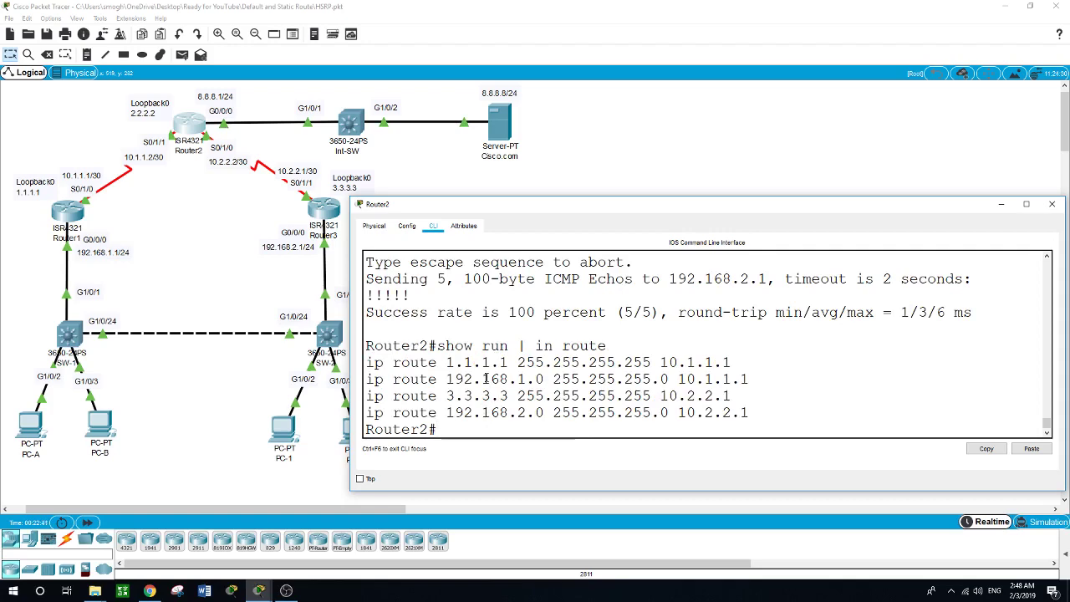
# List the configured route entries on Router1 by running show run | in route
pyautogui.click(75, 214)
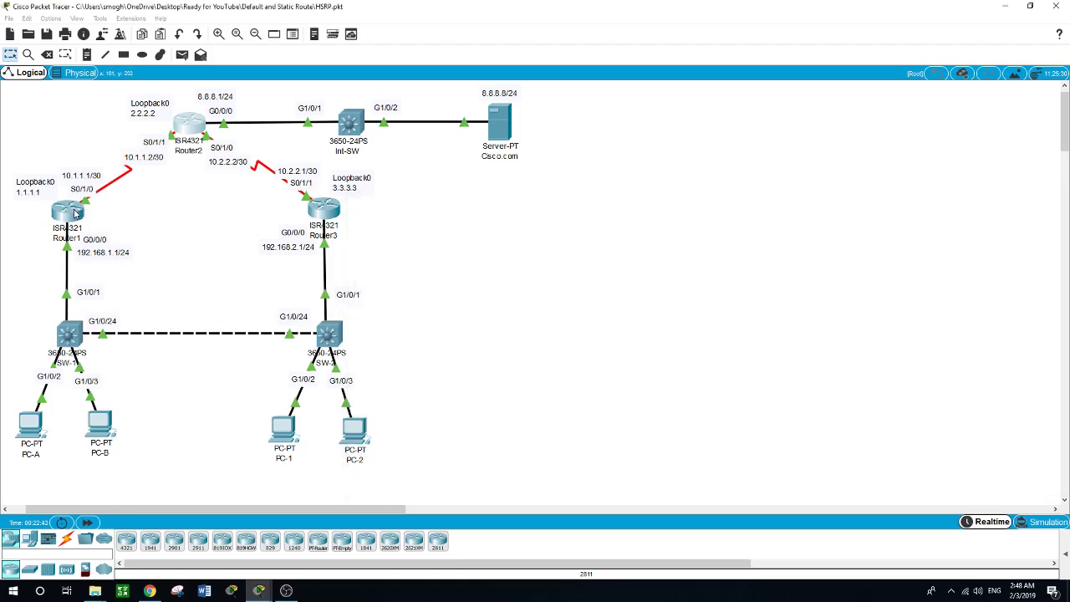
pyautogui.click(75, 214)
pyautogui.write('sh')
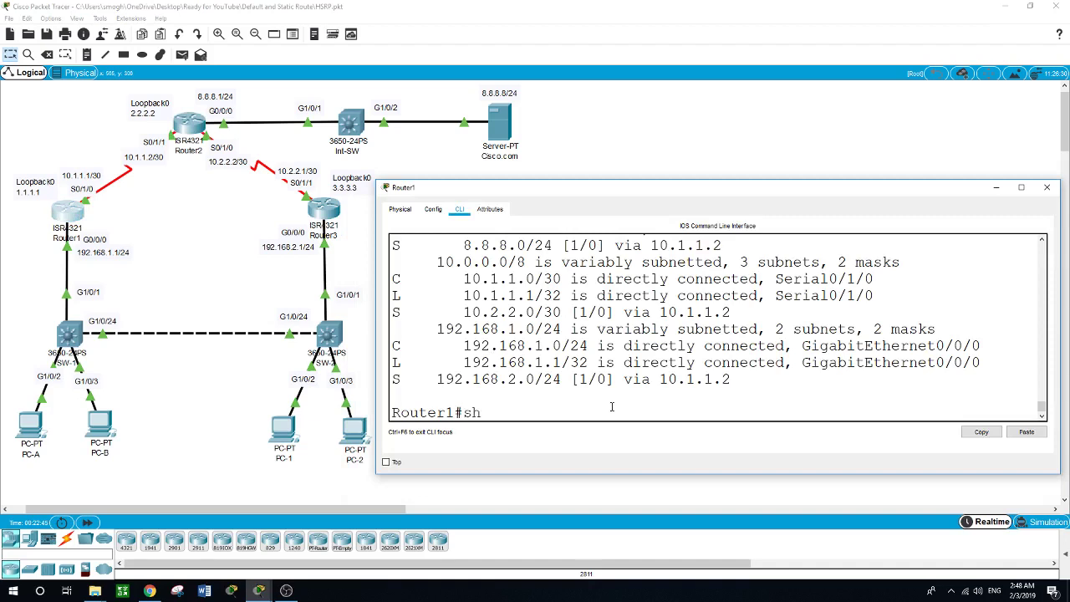
pyautogui.write('ow run | in route')
pyautogui.press('Return')
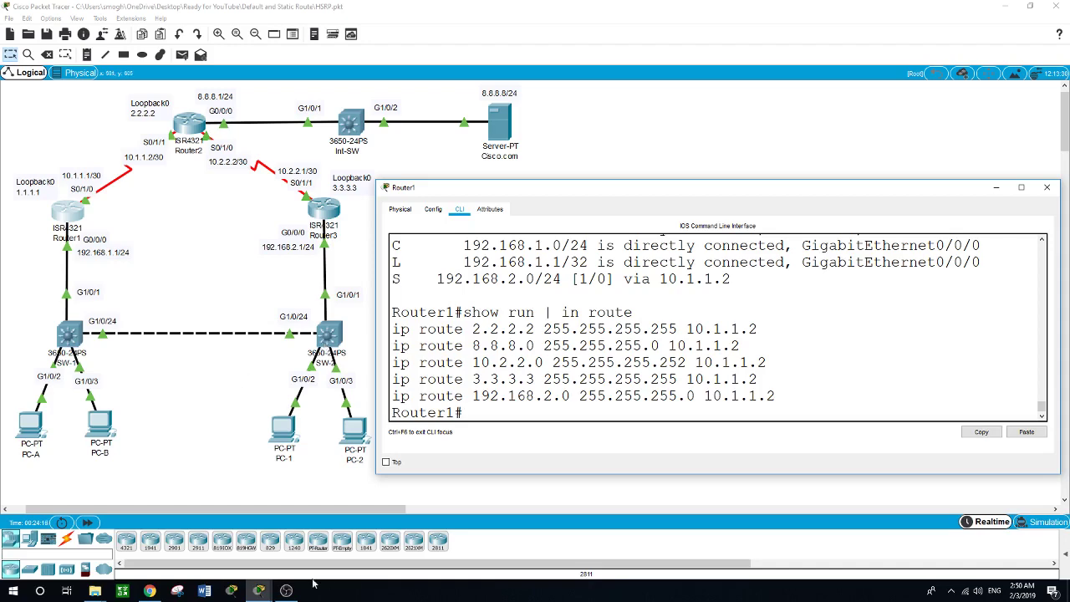
pyautogui.click(285, 591)
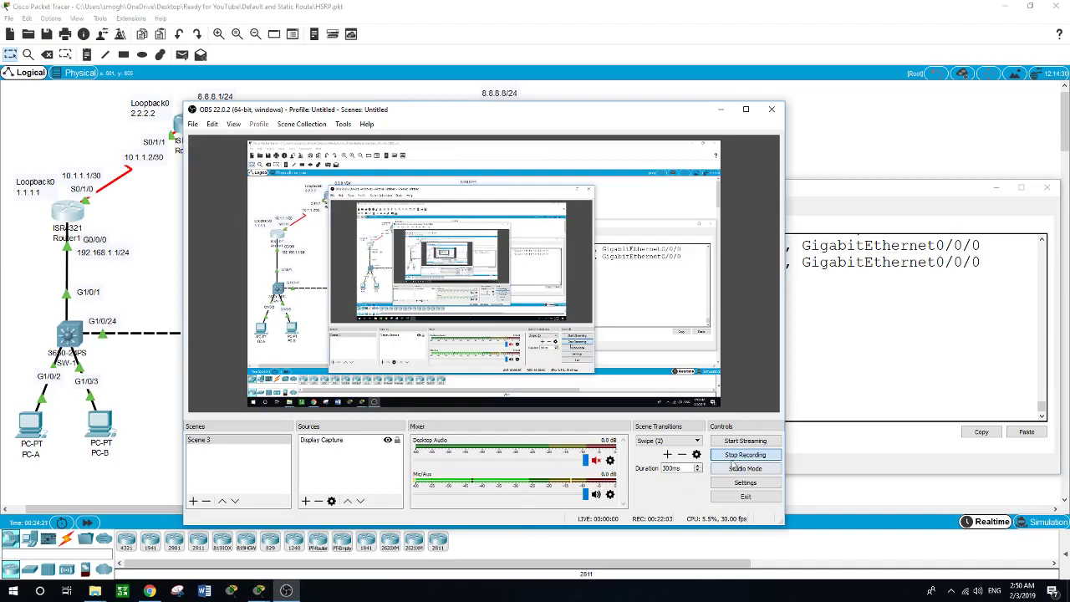